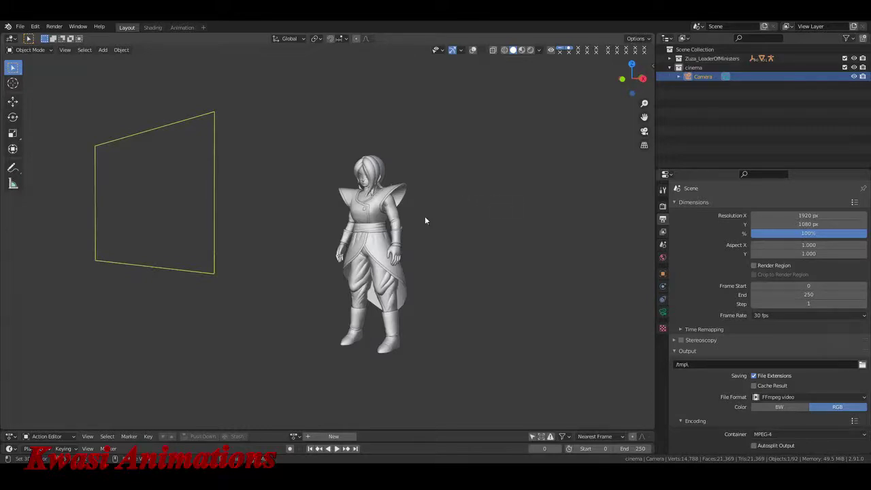
- Turn on the viewport overlays to display the camera body and floor axes around the character
{"action": "scroll", "coordinate": [424, 221], "scroll_direction": "up", "scroll_amount": 3}
{"action": "middle_click_drag", "start_coordinate": [424, 221], "coordinate": [397, 234]}
{"action": "scroll", "coordinate": [416, 233], "scroll_direction": "down", "scroll_amount": 3}
{"action": "scroll", "coordinate": [438, 221], "scroll_direction": "up", "scroll_amount": 4}
{"action": "scroll", "coordinate": [401, 215], "scroll_direction": "down", "scroll_amount": 1}
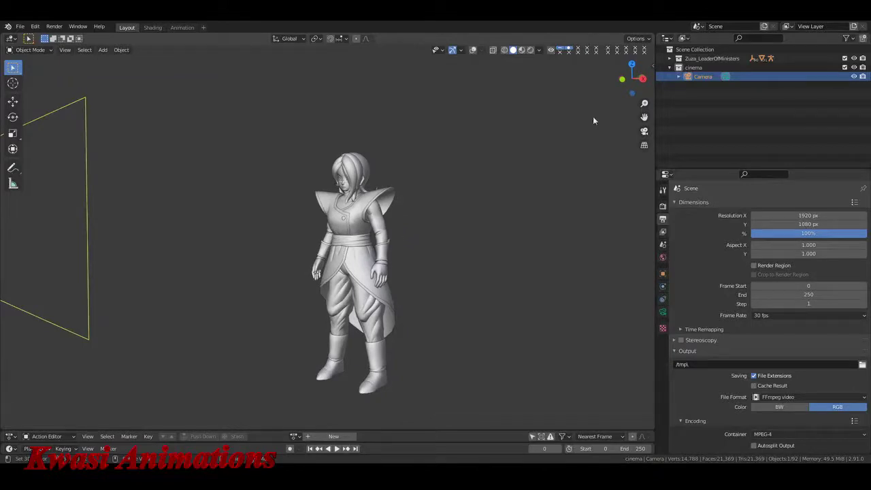
{"action": "scroll", "coordinate": [263, 273], "scroll_direction": "down", "scroll_amount": 3}
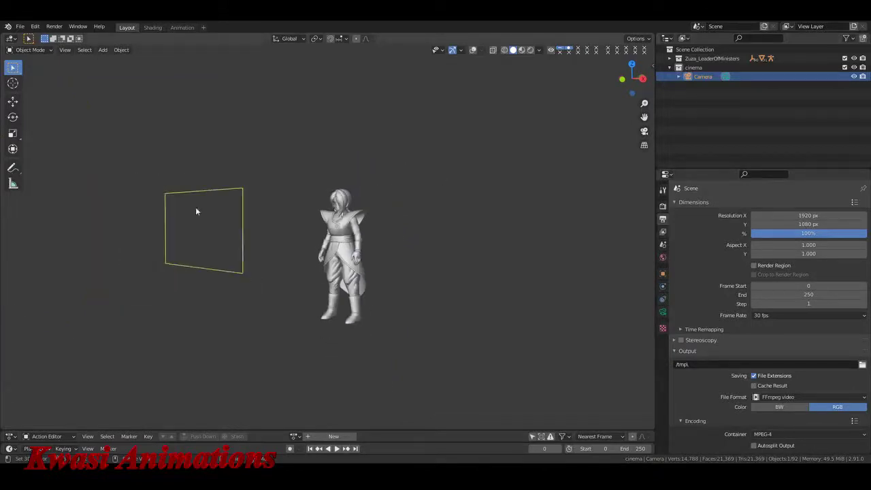
{"action": "left_click", "coordinate": [472, 50]}
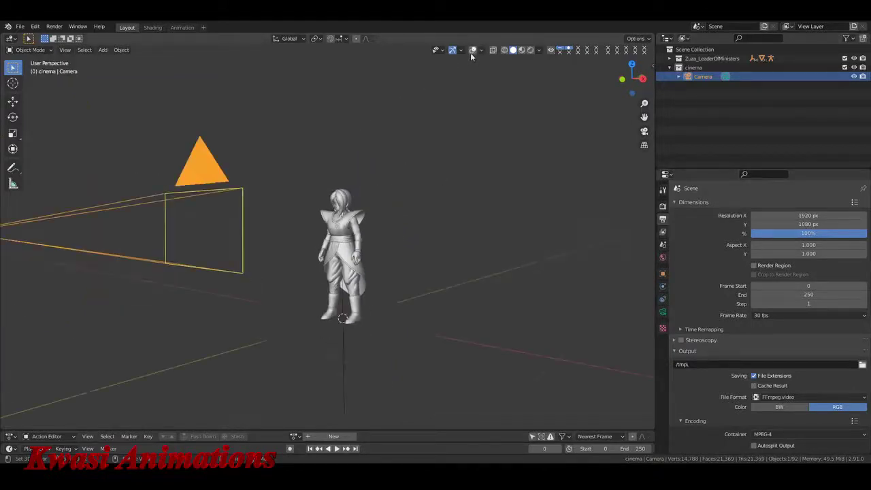
{"action": "left_click", "coordinate": [255, 219]}
{"action": "left_click", "coordinate": [166, 232]}
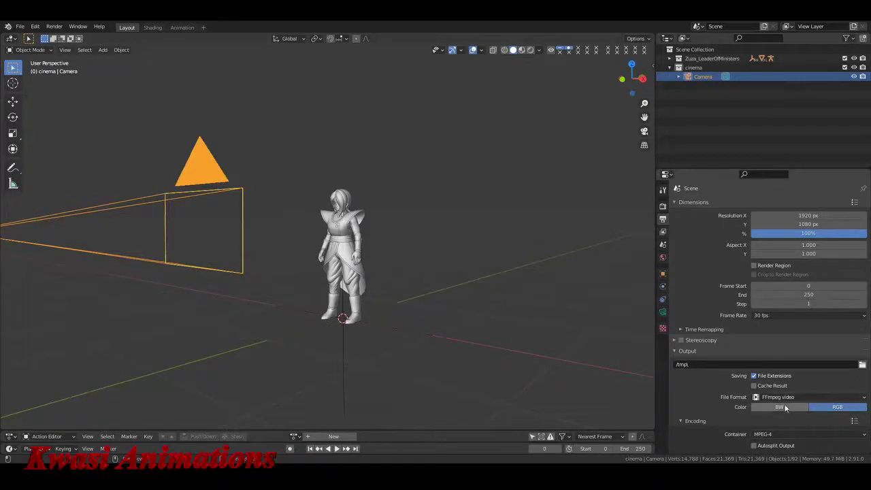
- Enlarge the outliner area and raise the camera's Passepartout to its maximum in its viewport display settings
{"action": "scroll", "coordinate": [748, 400], "scroll_direction": "down", "scroll_amount": 2}
{"action": "scroll", "coordinate": [728, 395], "scroll_direction": "up", "scroll_amount": 2}
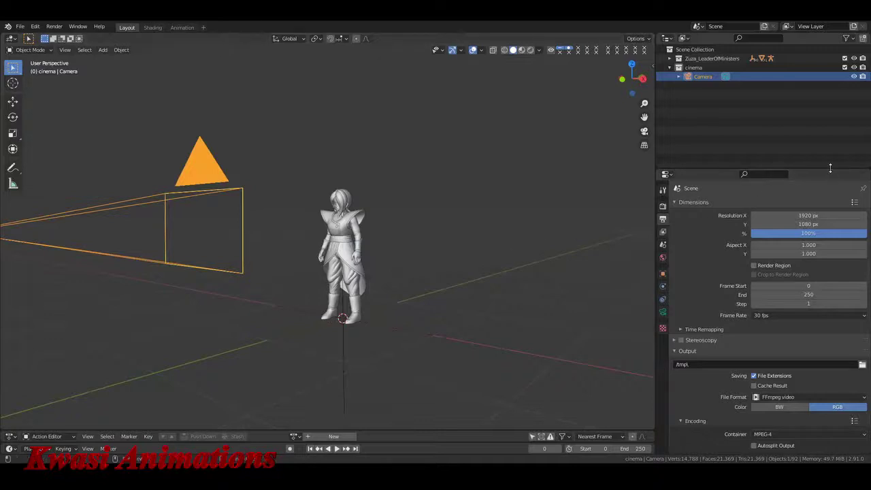
{"action": "left_click_drag", "start_coordinate": [818, 168], "coordinate": [818, 208]}
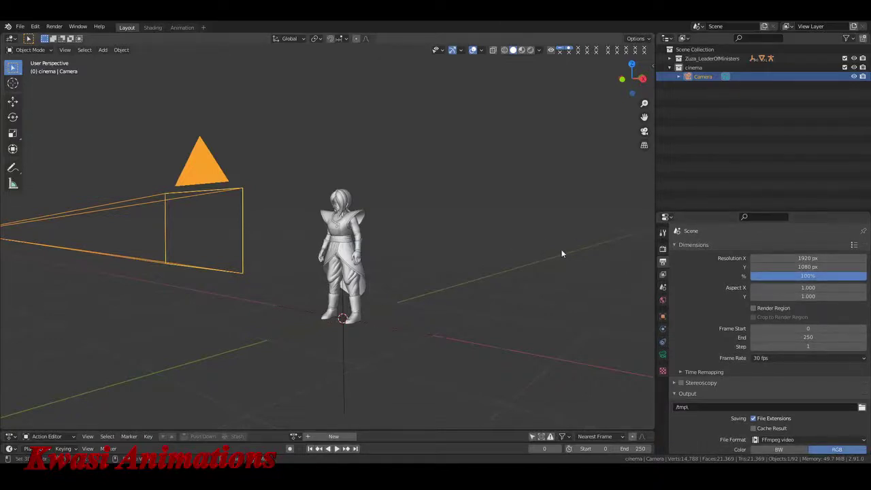
{"action": "left_click", "coordinate": [662, 354]}
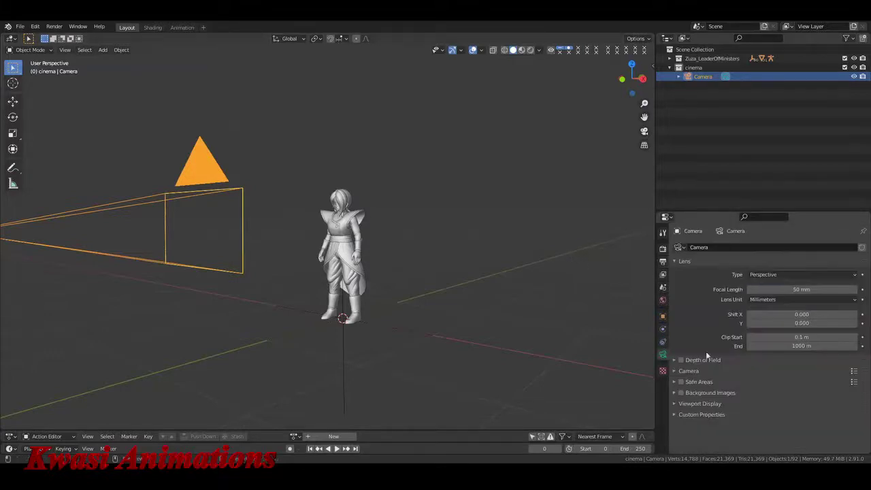
{"action": "left_click", "coordinate": [702, 403]}
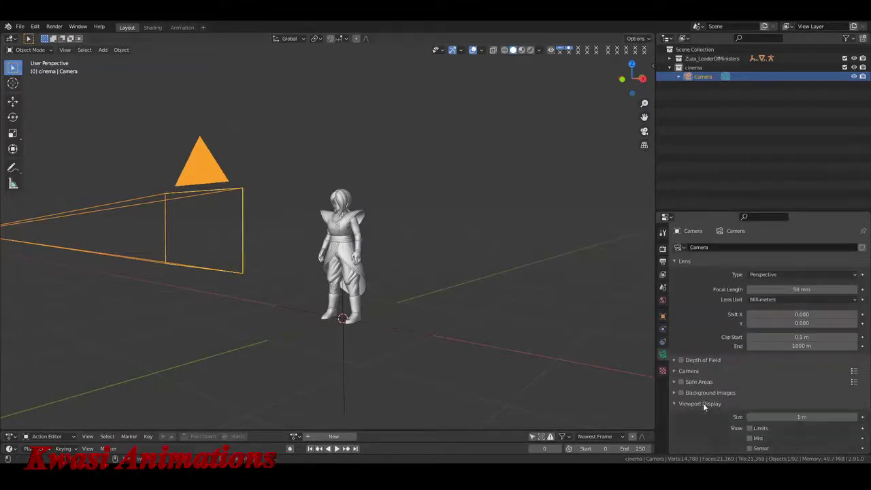
{"action": "scroll", "coordinate": [702, 403], "scroll_direction": "down", "scroll_amount": 2}
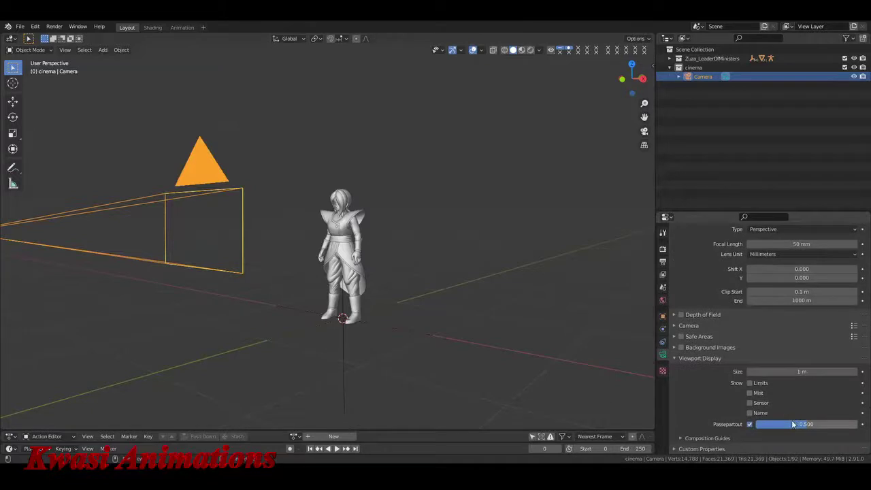
{"action": "left_click_drag", "start_coordinate": [792, 425], "coordinate": [858, 425]}
{"action": "left_click", "coordinate": [700, 358]}
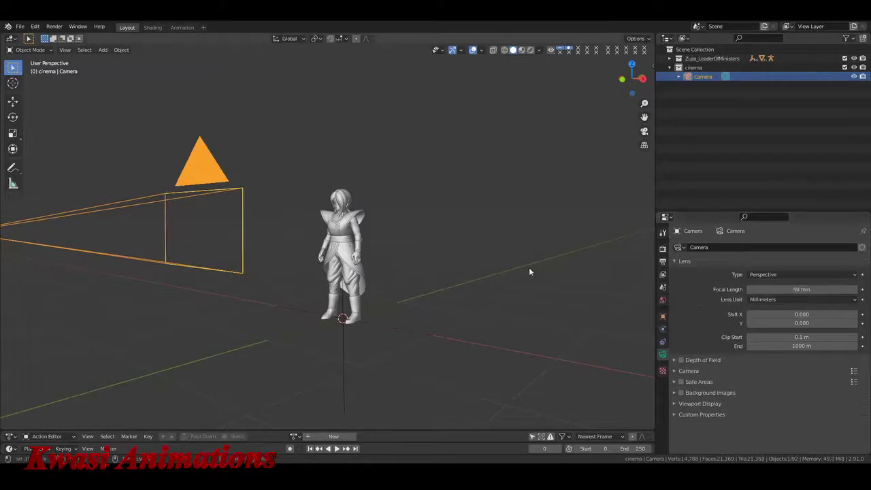
- Look through the camera and set its focal length to 35 mm
{"action": "key", "text": "KP_0"}
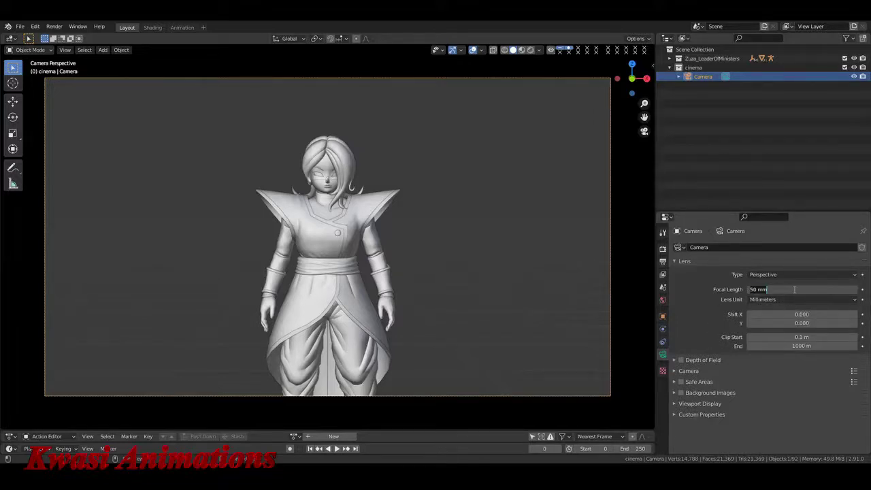
{"action": "left_click_drag", "start_coordinate": [800, 289], "coordinate": [793, 290]}
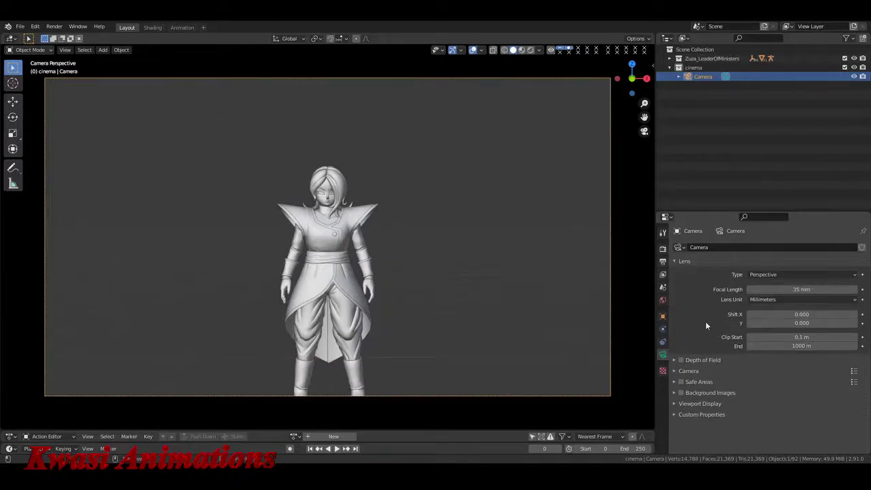
- Set the viewport's Clip Start to 0.001 m and view the character's arm up close outside the camera view
{"action": "key", "text": "n"}
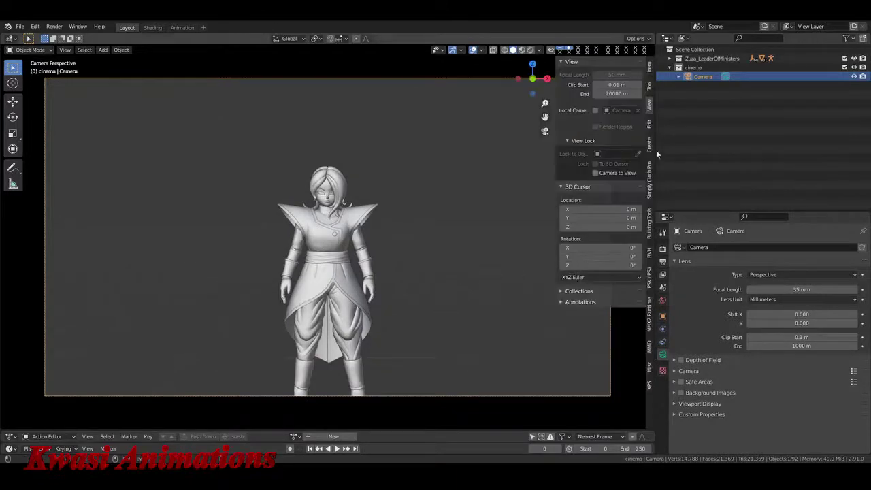
{"action": "left_click", "coordinate": [614, 86]}
{"action": "key", "text": "BackSpace"}
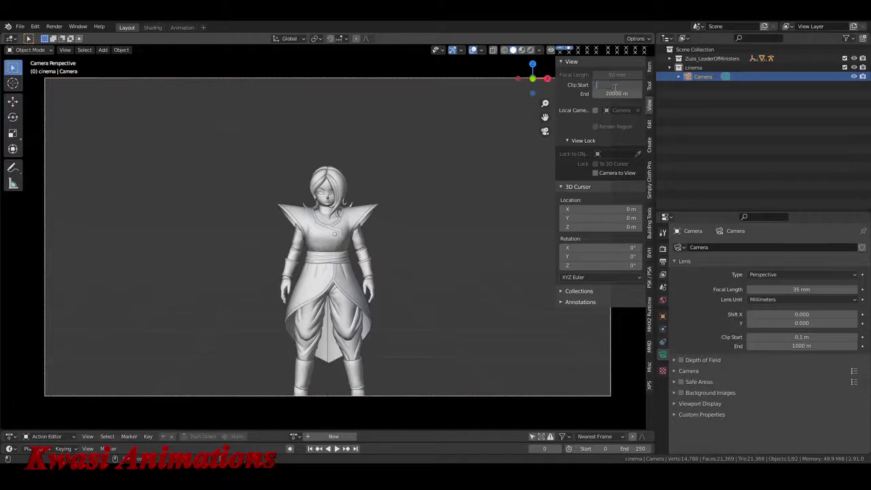
{"action": "type", "text": "0.001"}
{"action": "key", "text": "Return"}
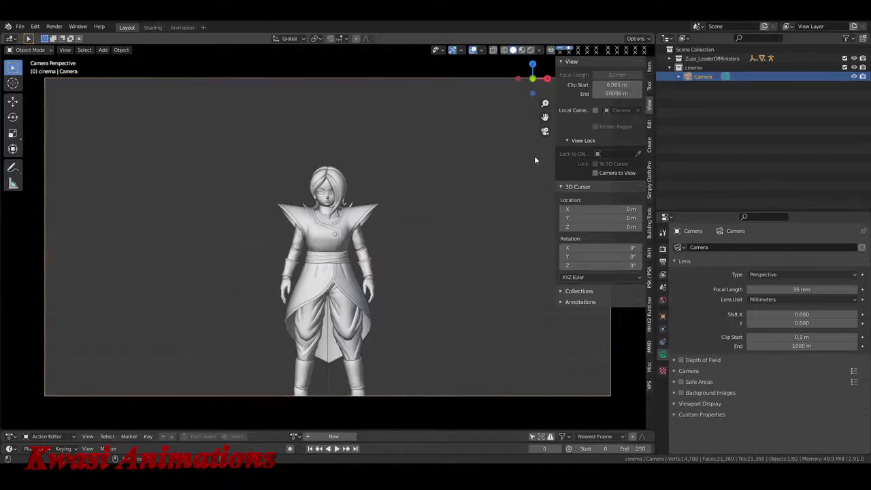
{"action": "key", "text": "KP_0"}
{"action": "scroll", "coordinate": [457, 230], "scroll_direction": "up", "scroll_amount": 4}
{"action": "scroll", "coordinate": [457, 230], "scroll_direction": "up", "scroll_amount": 10}
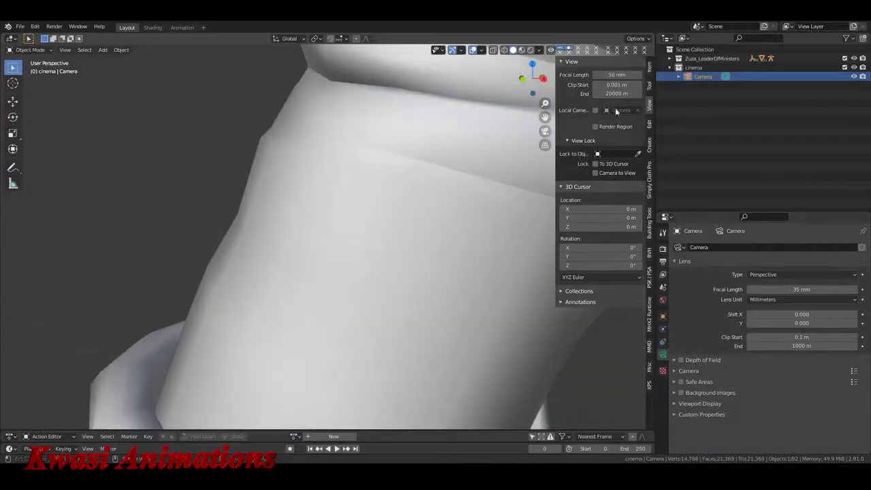
- Set the viewport's Clip Start to 0.1 m and examine how the character's arm and waist clip at close range
{"action": "left_click", "coordinate": [606, 84]}
{"action": "key", "text": "BackSpace"}
{"action": "type", "text": "0.1"}
{"action": "key", "text": "Return"}
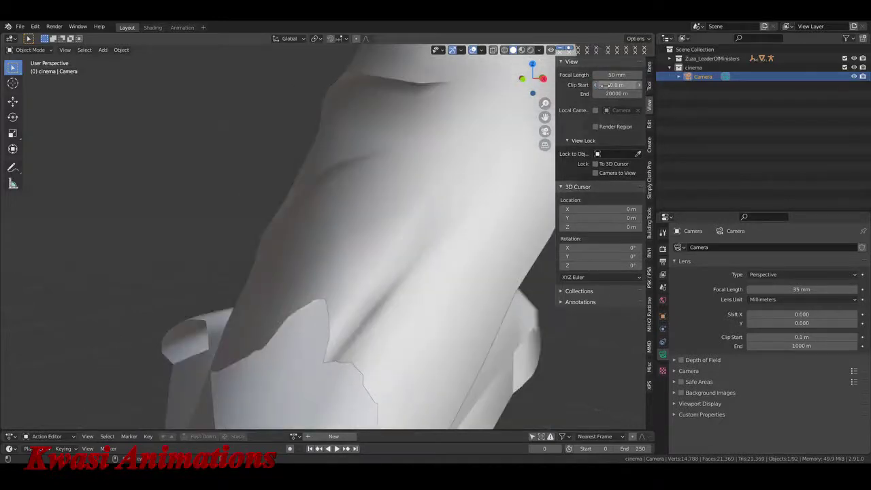
{"action": "scroll", "coordinate": [373, 212], "scroll_direction": "down", "scroll_amount": 5}
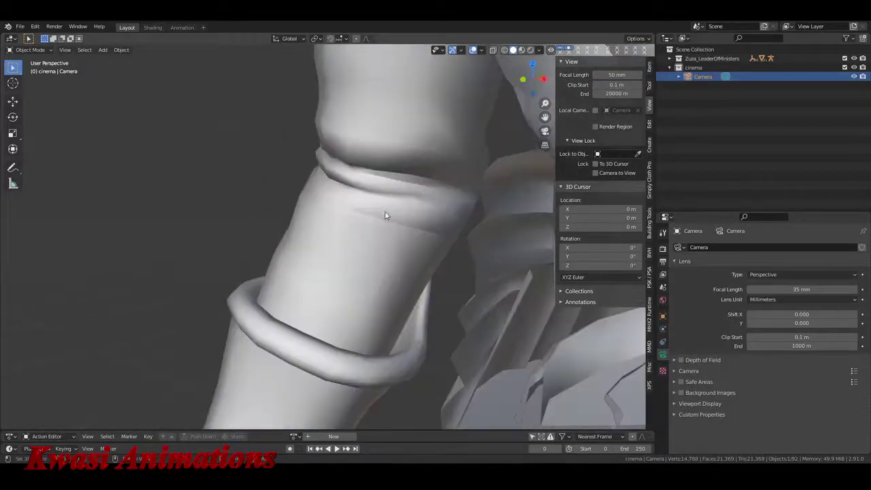
{"action": "scroll", "coordinate": [375, 211], "scroll_direction": "down", "scroll_amount": 5}
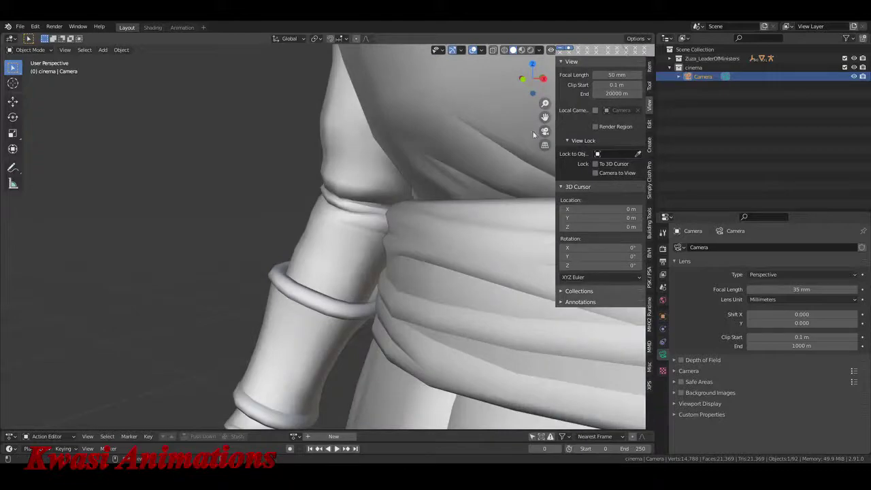
{"action": "scroll", "coordinate": [401, 225], "scroll_direction": "up", "scroll_amount": 5}
{"action": "middle_click_drag", "start_coordinate": [401, 225], "coordinate": [451, 211]}
{"action": "scroll", "coordinate": [389, 239], "scroll_direction": "up", "scroll_amount": 5}
{"action": "scroll", "coordinate": [390, 243], "scroll_direction": "down", "scroll_amount": 5}
{"action": "scroll", "coordinate": [345, 245], "scroll_direction": "down", "scroll_amount": 8}
- Enter a new Clip Start value for the viewport and hide the sidebar
{"action": "left_click", "coordinate": [614, 84]}
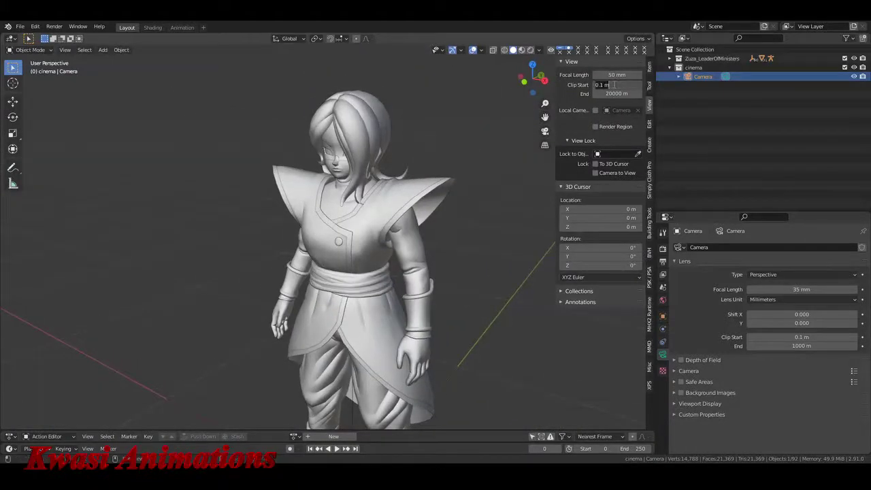
{"action": "type", "text": "01"}
{"action": "key", "text": "Return"}
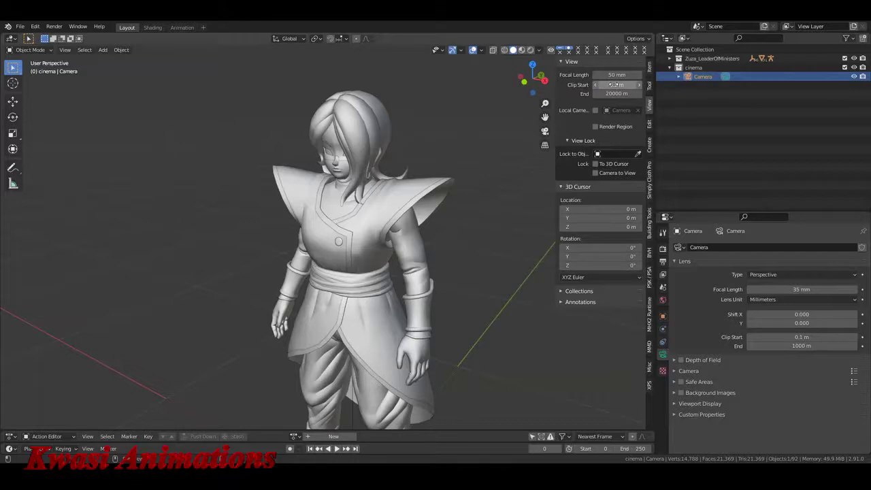
{"action": "key", "text": "n"}
{"action": "scroll", "coordinate": [463, 258], "scroll_direction": "down", "scroll_amount": 5}
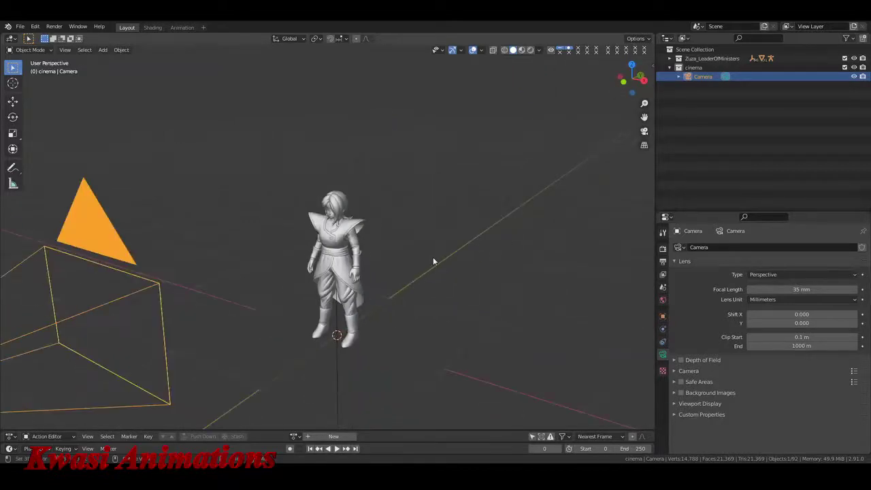
- Return to the camera view and set the camera's focal length to 85 mm
{"action": "key", "text": "KP_0"}
{"action": "double_click", "coordinate": [794, 290]}
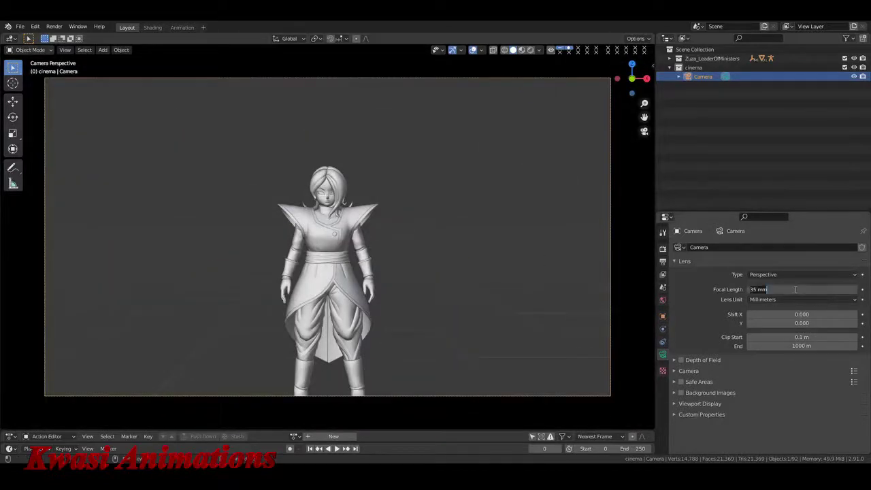
{"action": "type", "text": "85"}
{"action": "key", "text": "Return"}
- Hide the viewport overlays and try very short to long focal lengths on the camera, ending at 93 mm
{"action": "left_click_drag", "start_coordinate": [795, 289], "coordinate": [742, 289]}
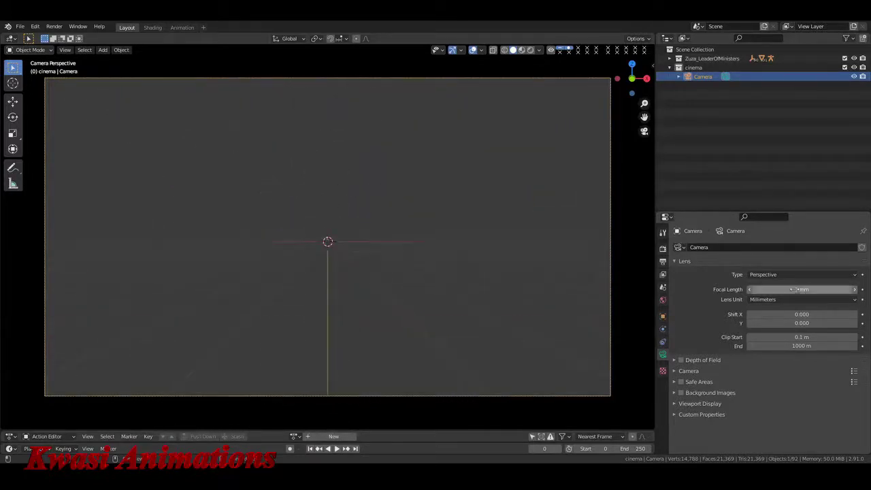
{"action": "left_click", "coordinate": [474, 51]}
{"action": "left_click", "coordinate": [802, 289]}
{"action": "type", "text": "28"}
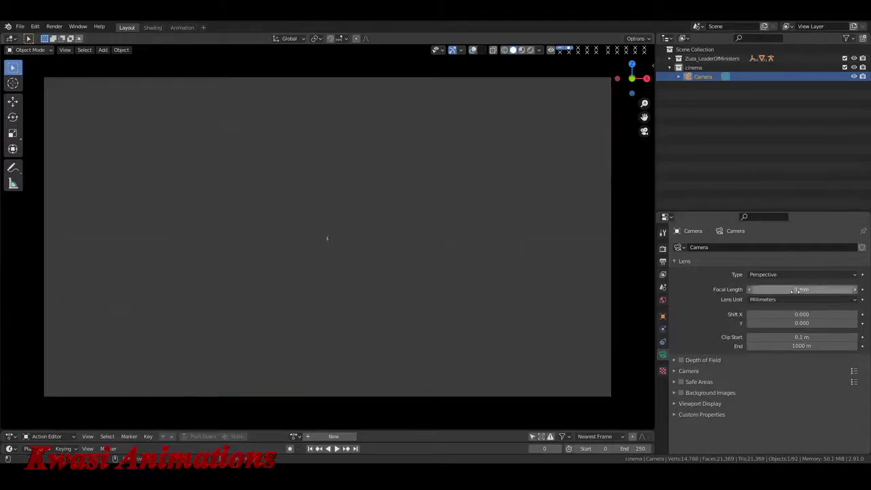
{"action": "key", "text": "Return"}
{"action": "left_click_drag", "start_coordinate": [802, 289], "coordinate": [830, 289]}
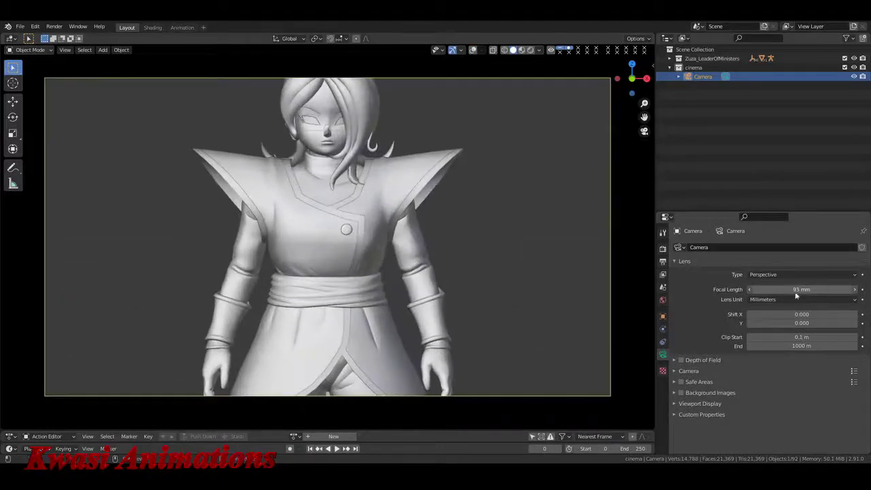
- Set the camera's focal length to 102 mm
{"action": "left_click", "coordinate": [795, 291]}
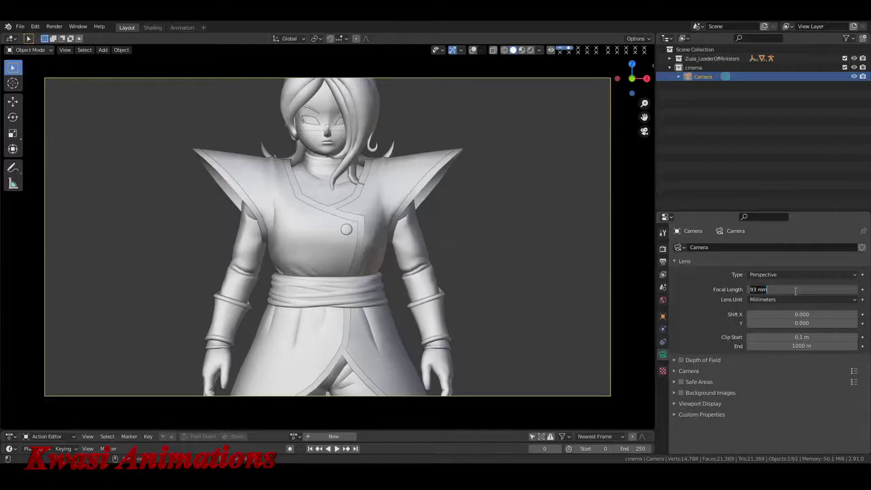
{"action": "type", "text": "102"}
{"action": "key", "text": "Return"}
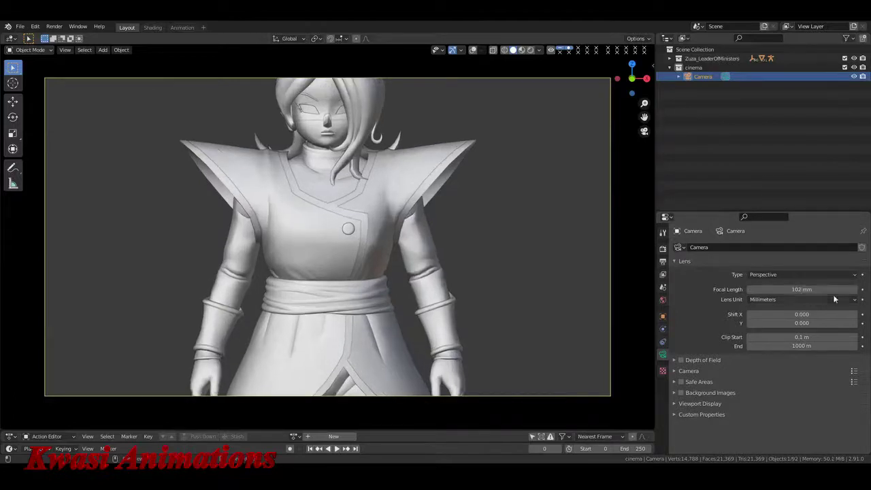
- Raise the camera's Z location to 1.15 m to frame the character's head and upper body
{"action": "left_click", "coordinate": [662, 316]}
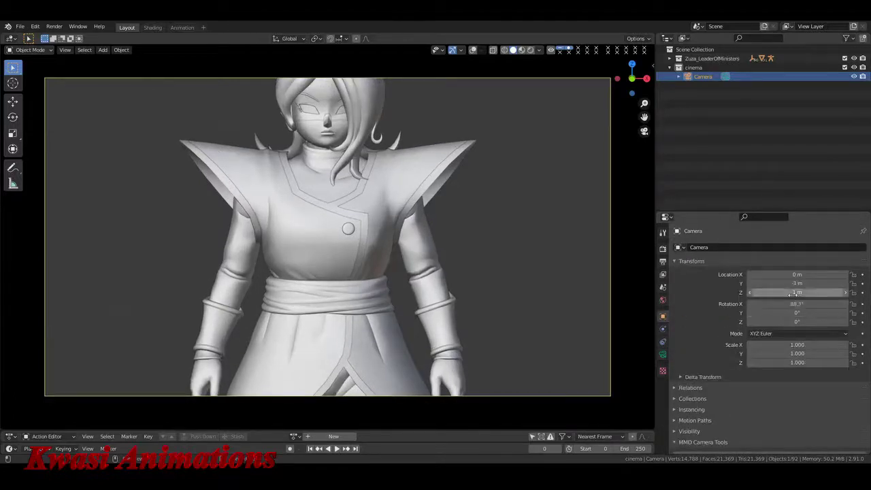
{"action": "left_click_drag", "start_coordinate": [796, 292], "coordinate": [823, 292]}
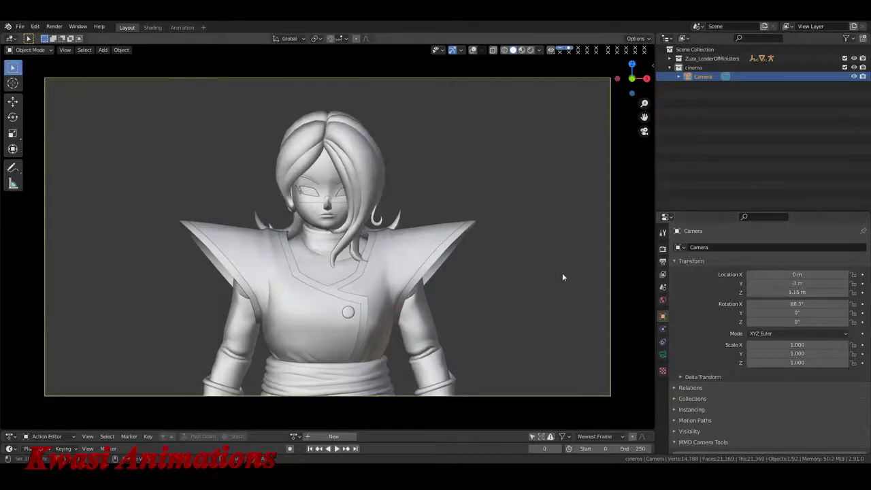
- Examine the camera and its frustum from outside with overlays shown, and return to the camera view with the lens settings open
{"action": "key", "text": "KP_0"}
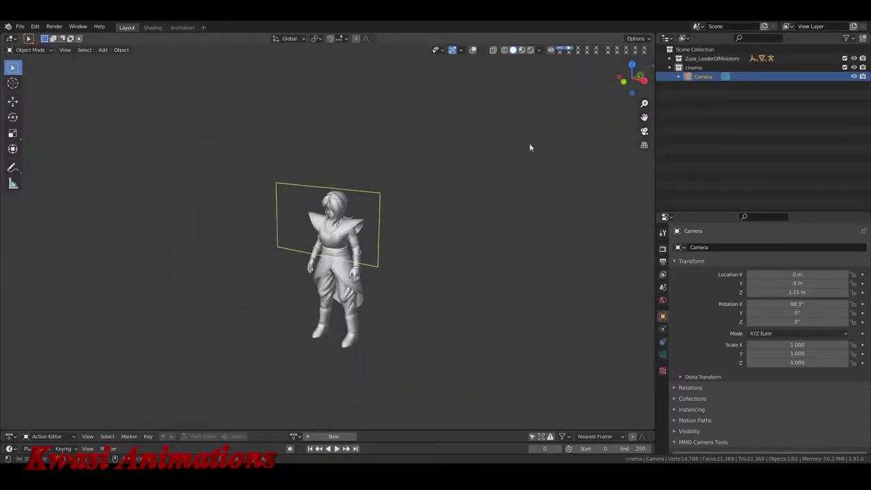
{"action": "middle_click_drag", "start_coordinate": [456, 102], "coordinate": [346, 256]}
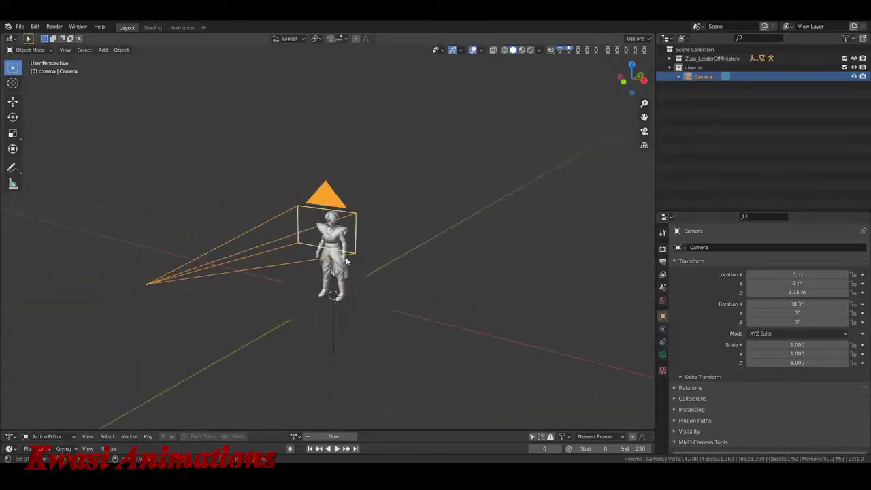
{"action": "middle_click_drag", "start_coordinate": [449, 267], "coordinate": [427, 253]}
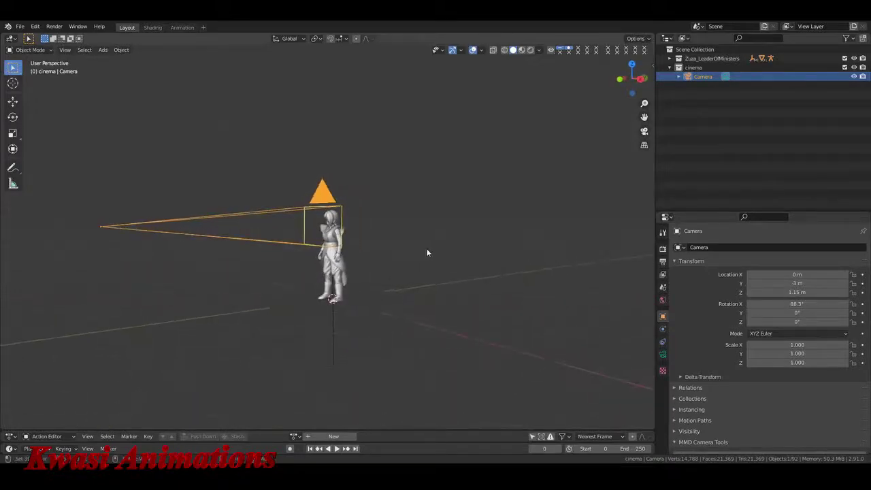
{"action": "left_click", "coordinate": [663, 355]}
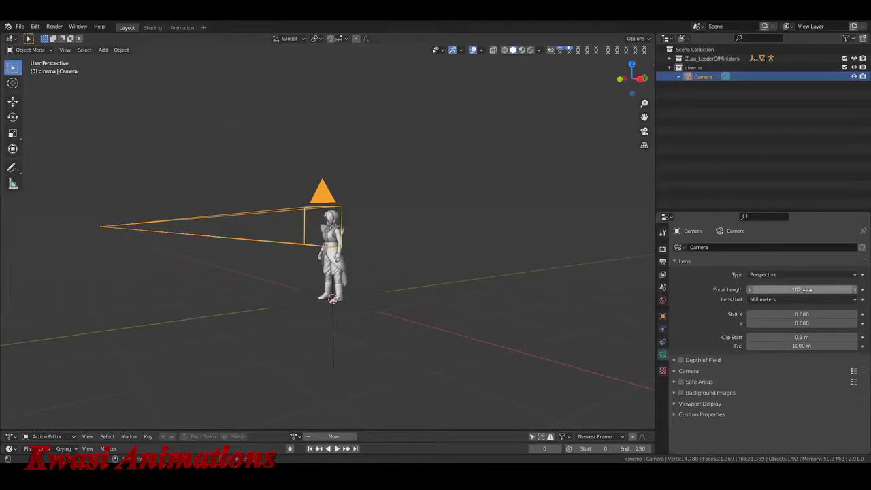
{"action": "key", "text": "KP_0"}
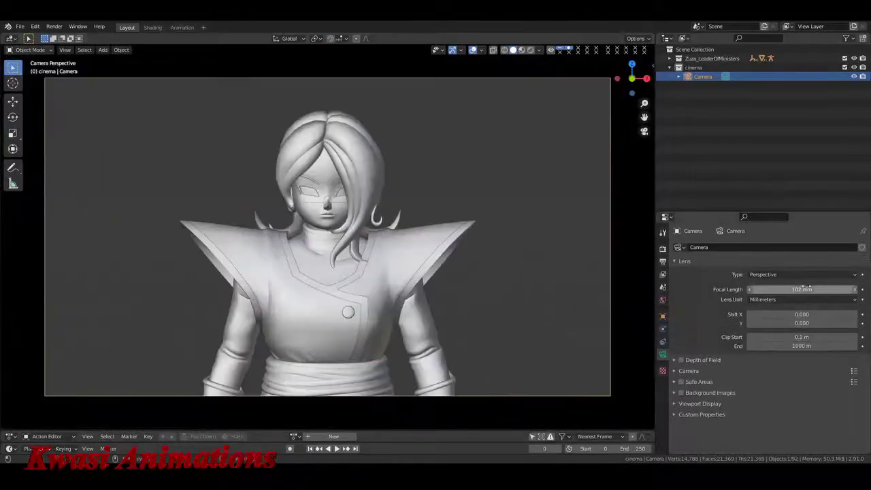
- Set the camera's focal length to 50 mm and its Z location to 1 m
{"action": "double_click", "coordinate": [801, 289]}
{"action": "type", "text": "50"}
{"action": "key", "text": "Return"}
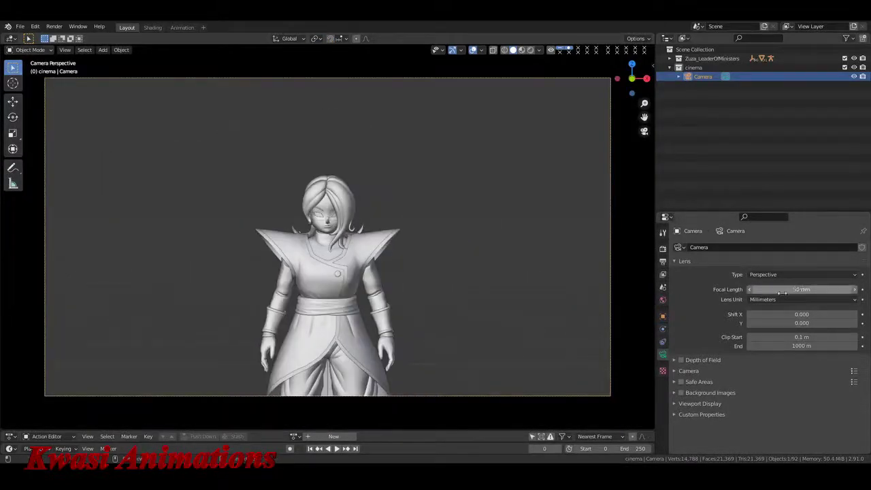
{"action": "left_click", "coordinate": [662, 315]}
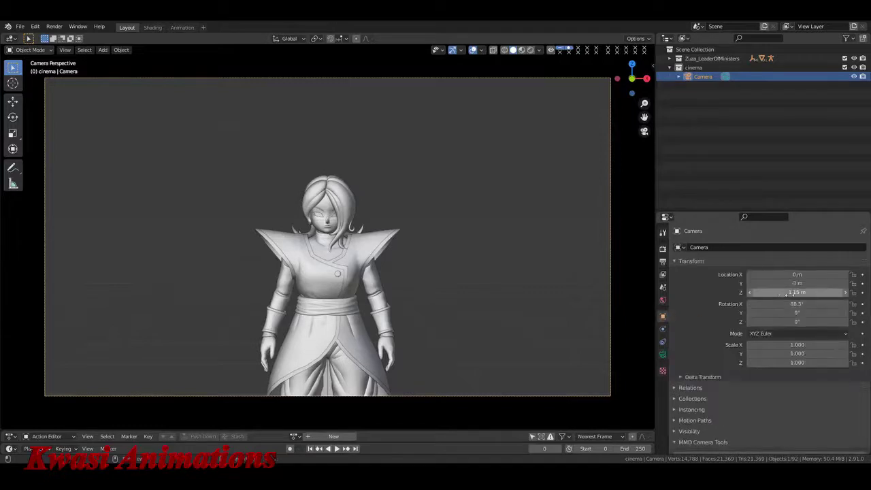
{"action": "double_click", "coordinate": [790, 292]}
{"action": "type", "text": "1"}
{"action": "key", "text": "Return"}
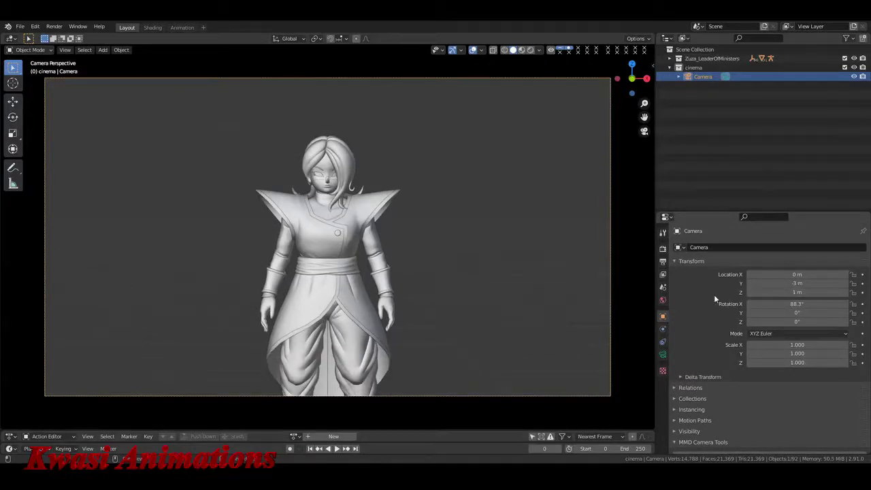
- Try the Imperial unit system for the scene and check how the camera's lens settings are expressed
{"action": "left_click", "coordinate": [663, 233]}
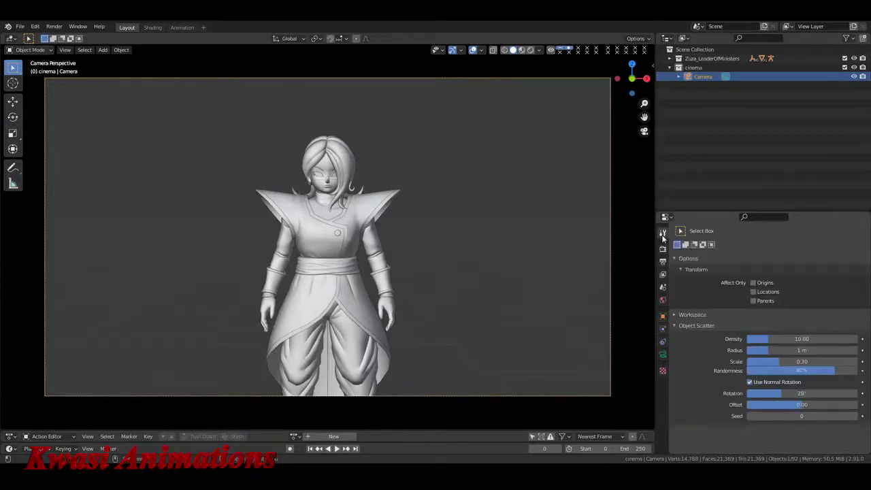
{"action": "left_click", "coordinate": [663, 287]}
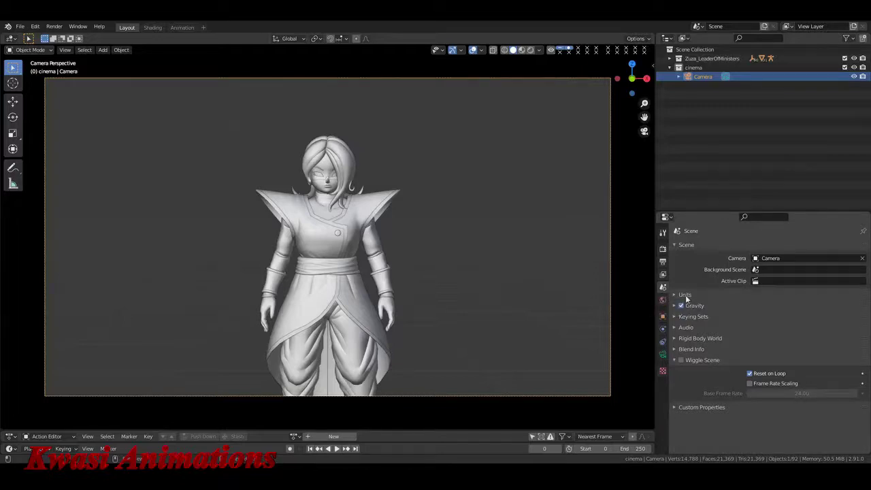
{"action": "left_click", "coordinate": [685, 296]}
{"action": "left_click", "coordinate": [779, 309]}
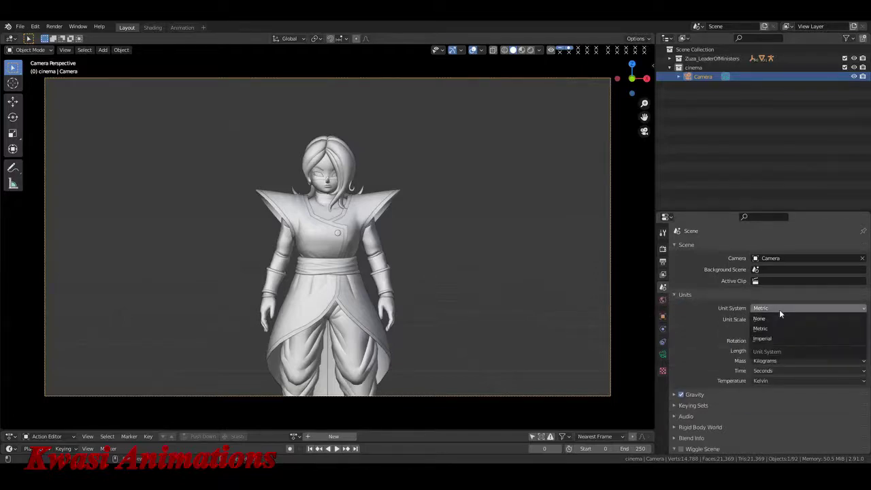
{"action": "left_click", "coordinate": [770, 334]}
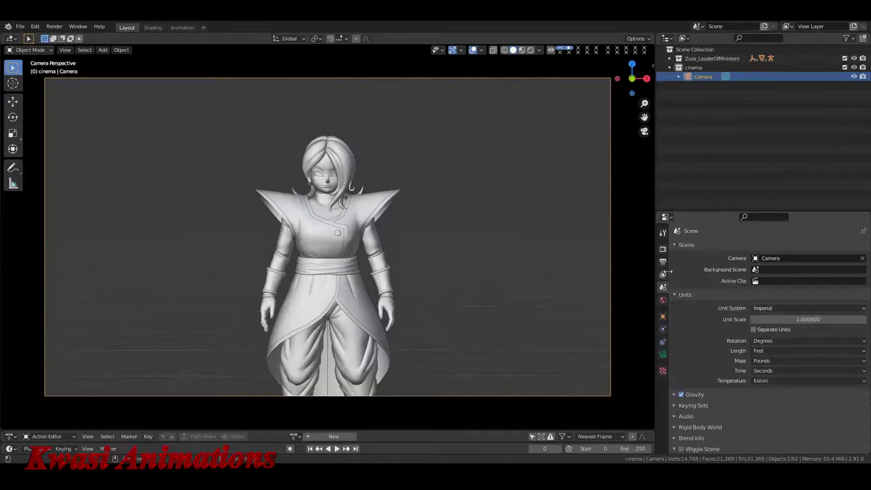
{"action": "left_click", "coordinate": [662, 353]}
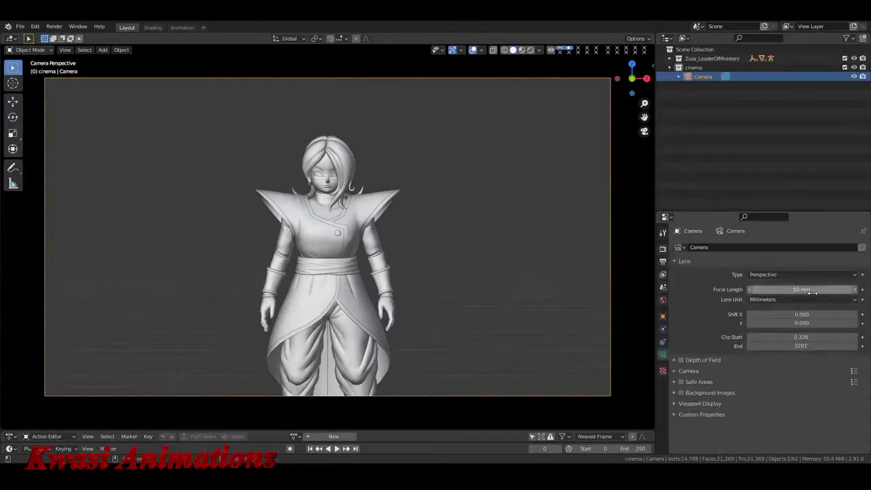
{"action": "left_click_drag", "start_coordinate": [810, 291], "coordinate": [793, 290]}
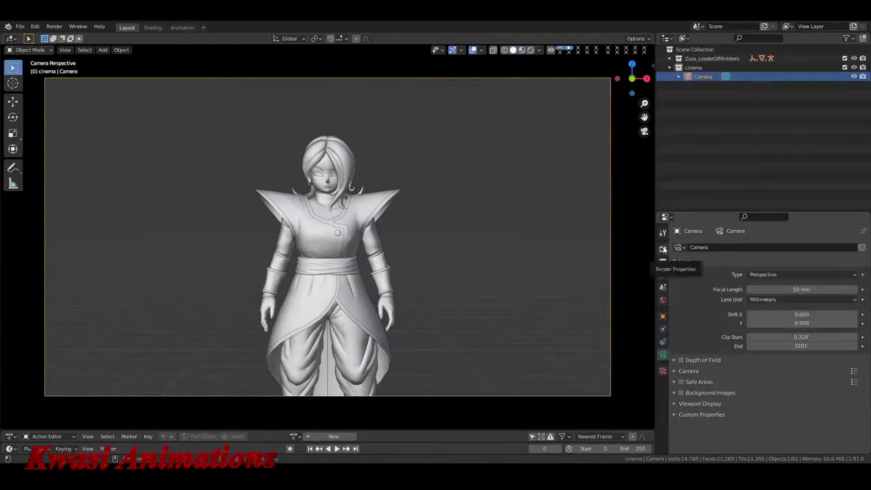
- Try Field of View as the camera's lens unit and return it to Millimeters
{"action": "left_click", "coordinate": [793, 299]}
{"action": "left_click", "coordinate": [790, 321]}
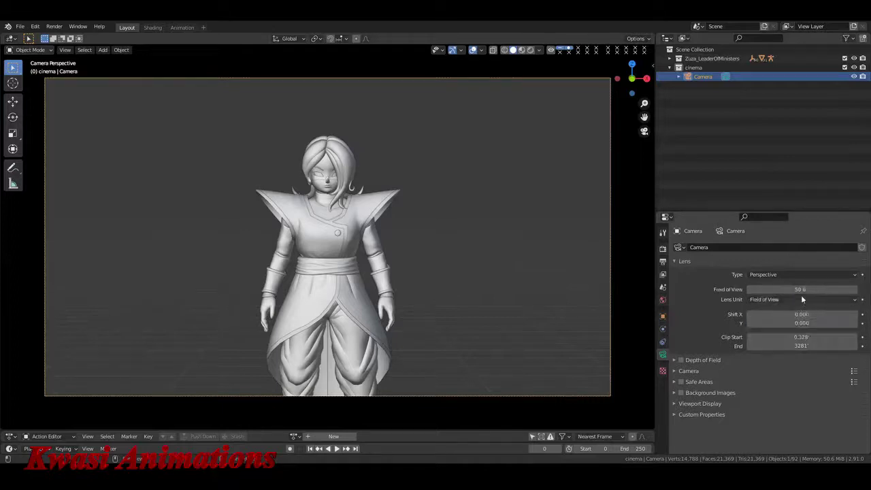
{"action": "left_click", "coordinate": [806, 300]}
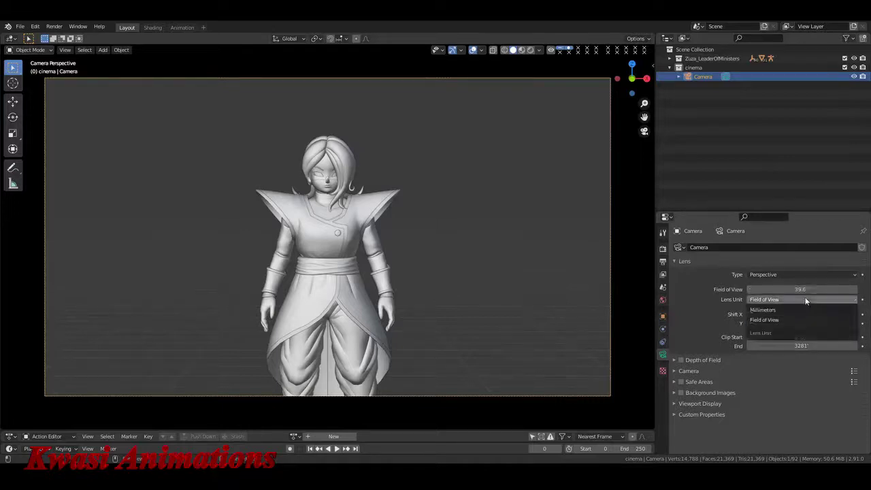
{"action": "left_click", "coordinate": [794, 309]}
- Set the scene's unit system back to Metric and reopen the camera's lens settings
{"action": "left_click", "coordinate": [664, 249]}
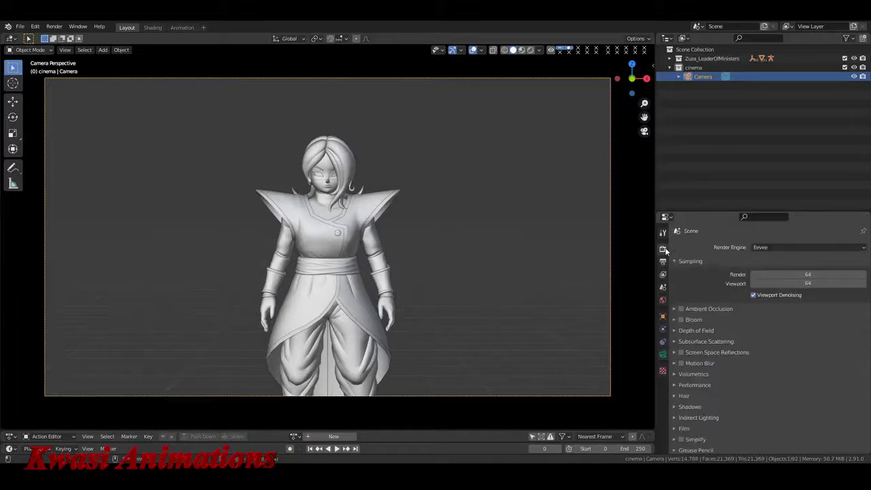
{"action": "left_click", "coordinate": [664, 287]}
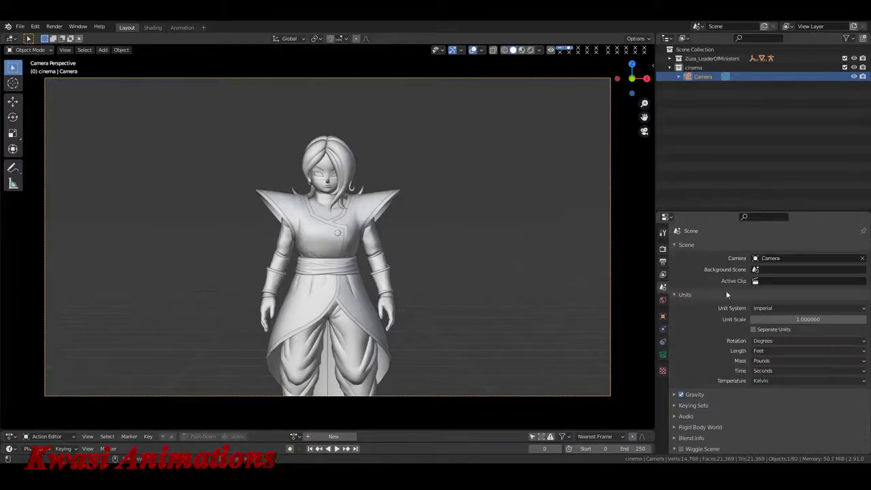
{"action": "left_click", "coordinate": [798, 307]}
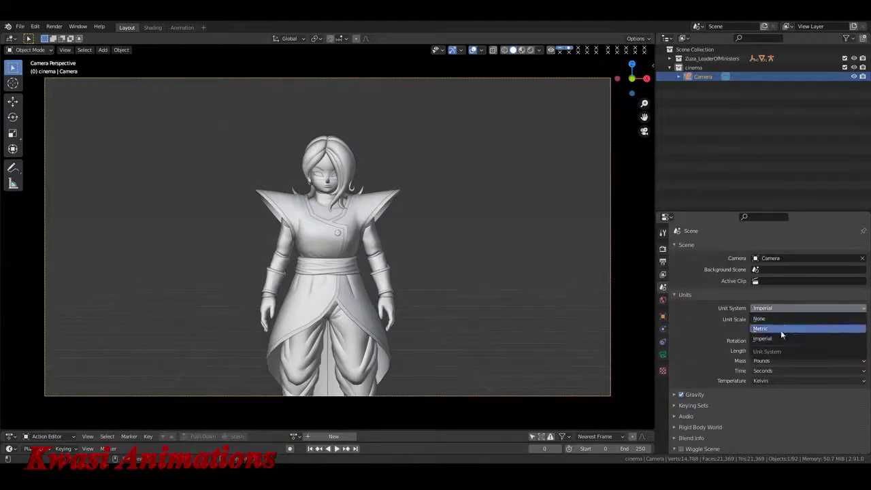
{"action": "left_click", "coordinate": [781, 329]}
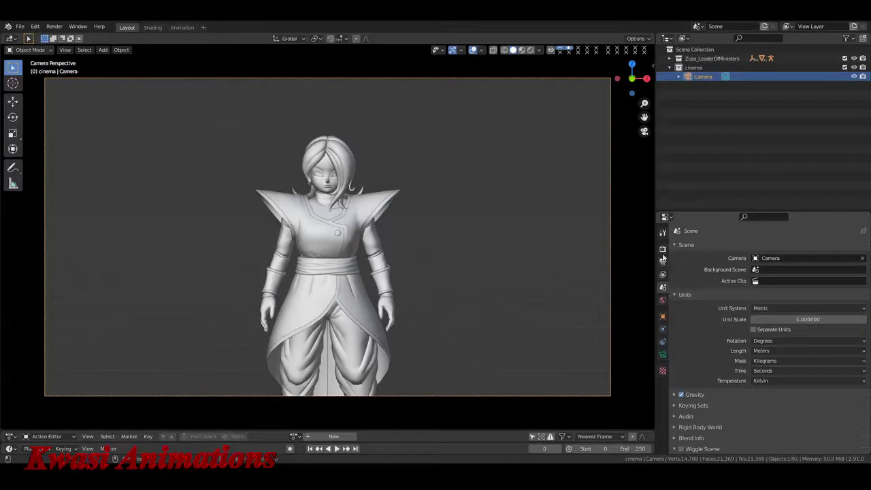
{"action": "left_click", "coordinate": [662, 353]}
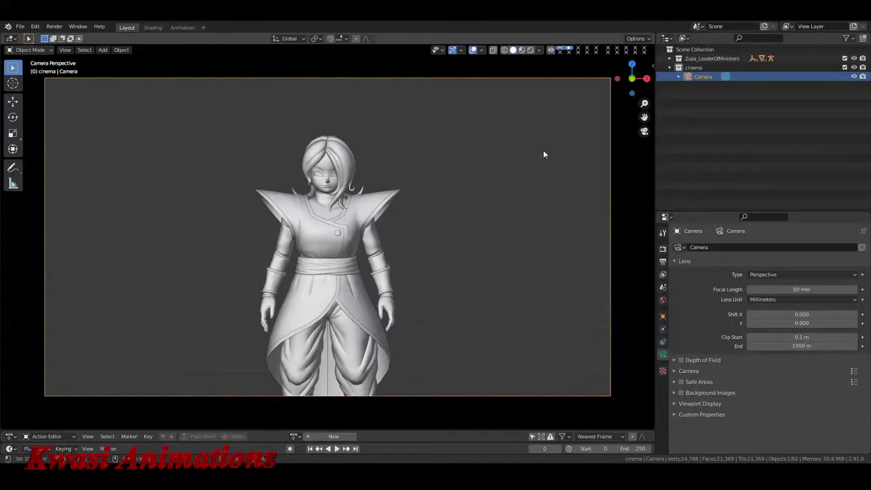
- Switch the viewport shading to Rendered
{"action": "key", "text": "z"}
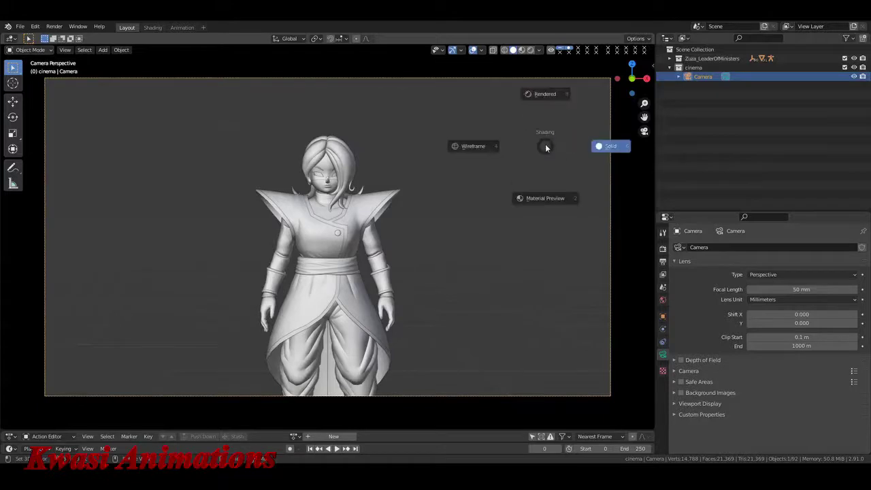
{"action": "left_click", "coordinate": [545, 236]}
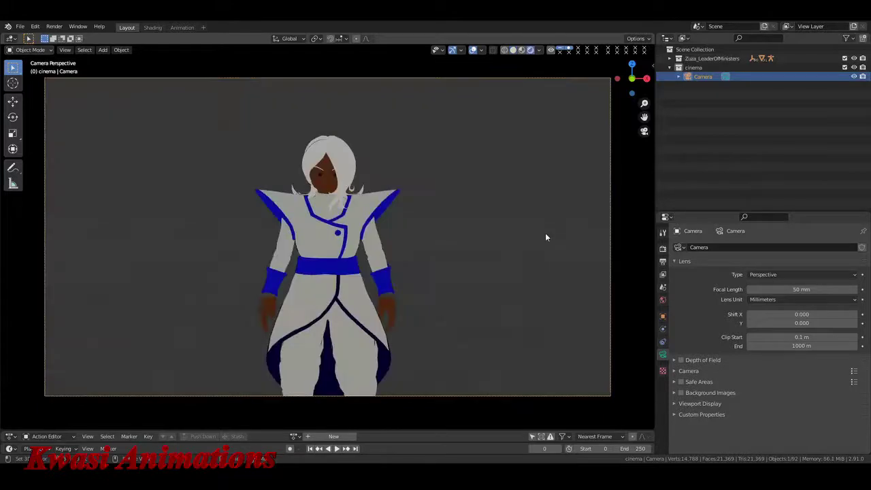
{"action": "key", "text": "z"}
{"action": "left_click", "coordinate": [546, 237]}
- Add an area light to the cinema collection
{"action": "key", "text": "shift+a"}
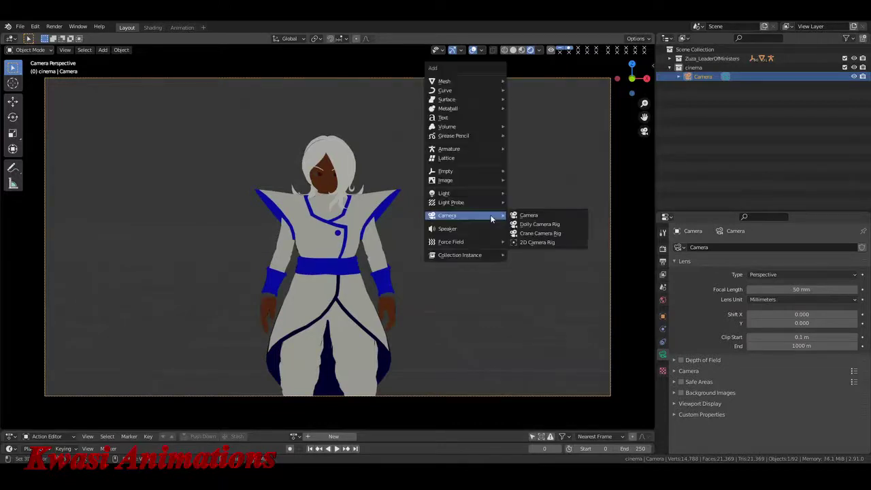
{"action": "mouse_move", "coordinate": [477, 198]}
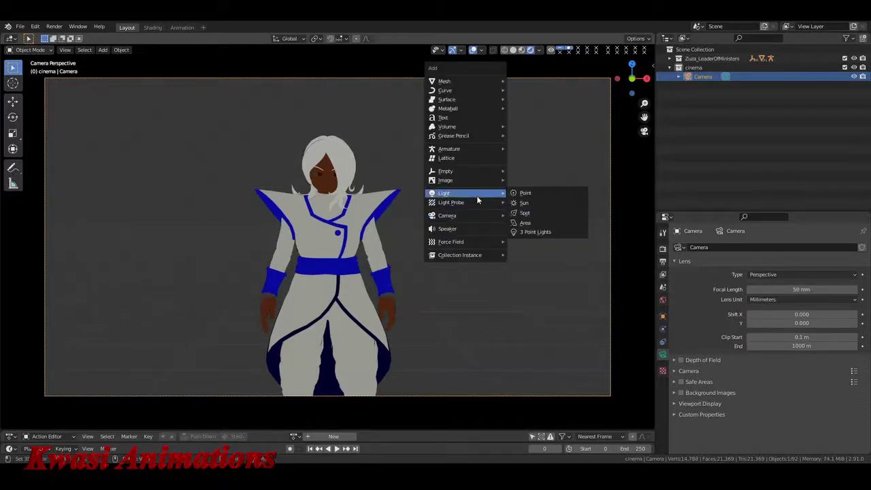
{"action": "left_click", "coordinate": [542, 224]}
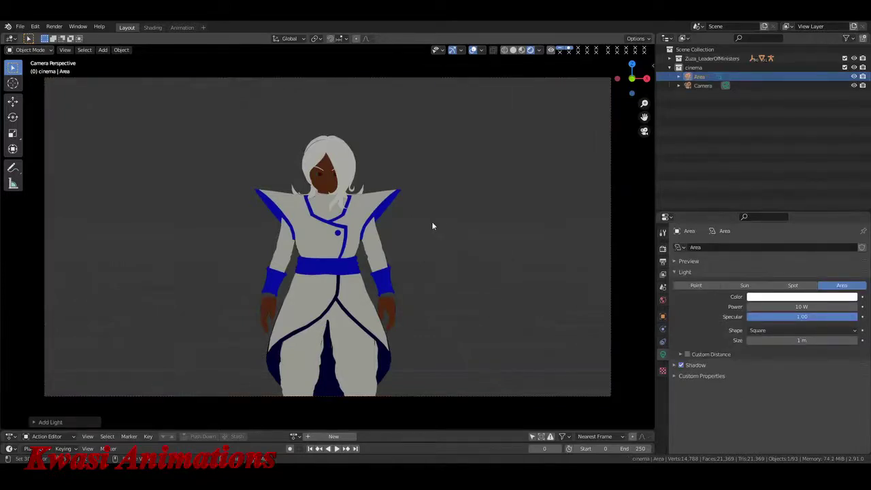
- Move the area light up and in front of the character, and rotate it about 72° around global X to face the character
{"action": "key", "text": "KP_0"}
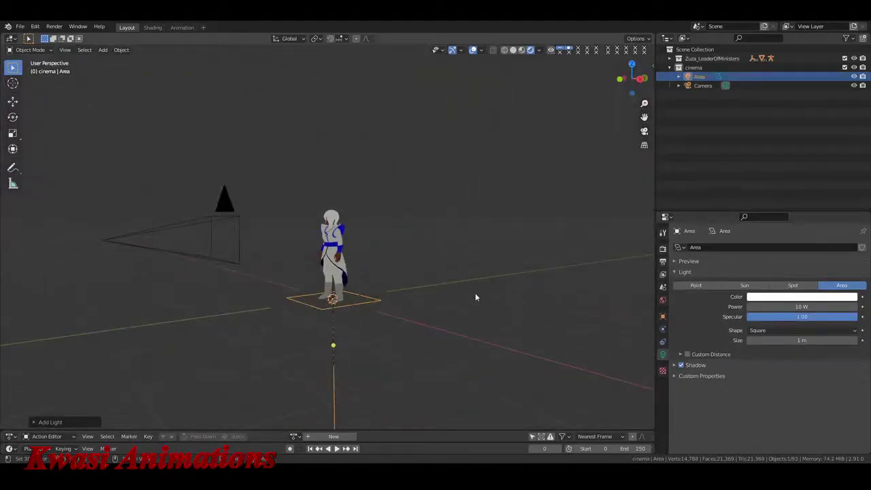
{"action": "key", "text": "g"}
{"action": "key", "text": "z"}
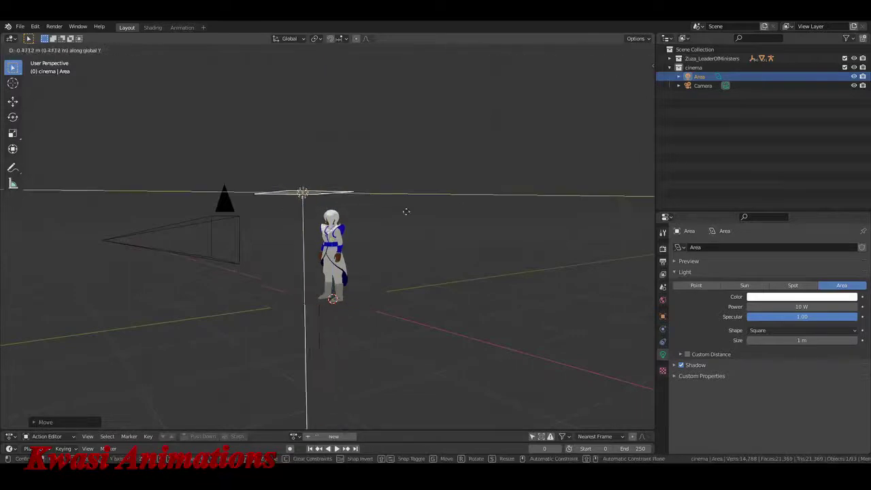
{"action": "left_click", "coordinate": [382, 216]}
{"action": "key", "text": "r"}
{"action": "key", "text": "x"}
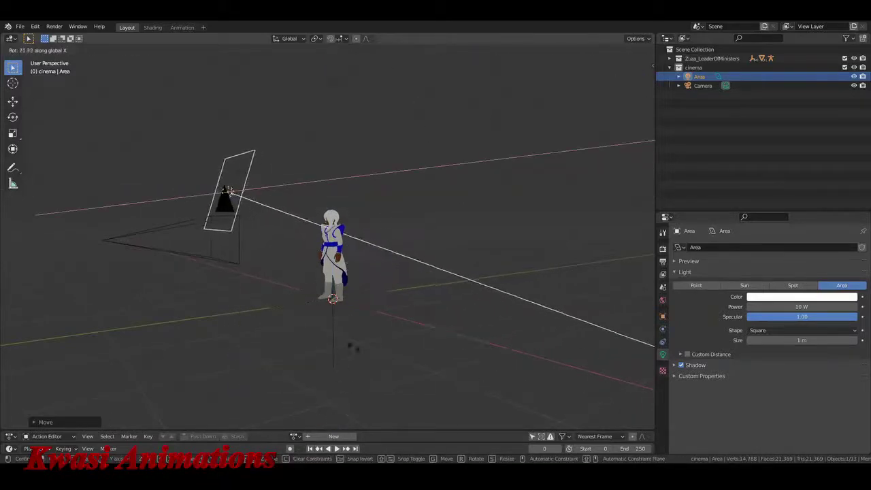
{"action": "left_click", "coordinate": [485, 161]}
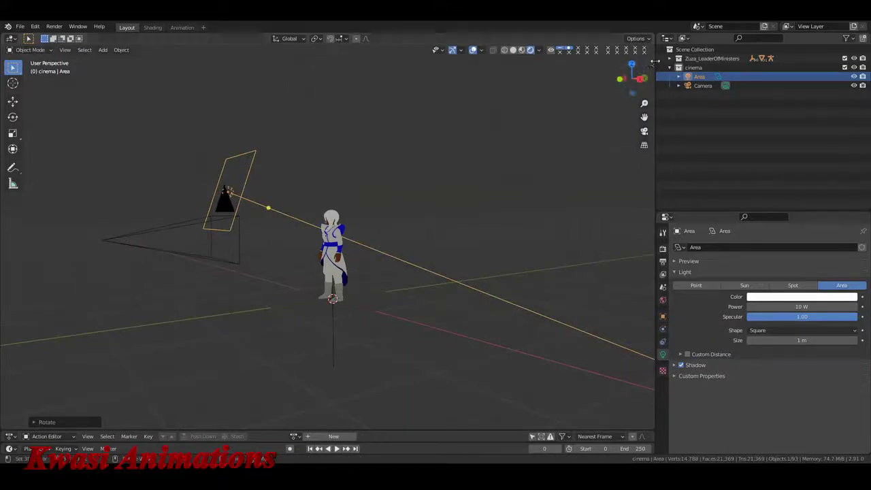
- Review the available transform orientations, keeping Global
{"action": "left_click", "coordinate": [291, 39]}
{"action": "left_click", "coordinate": [292, 39]}
{"action": "left_click", "coordinate": [294, 37]}
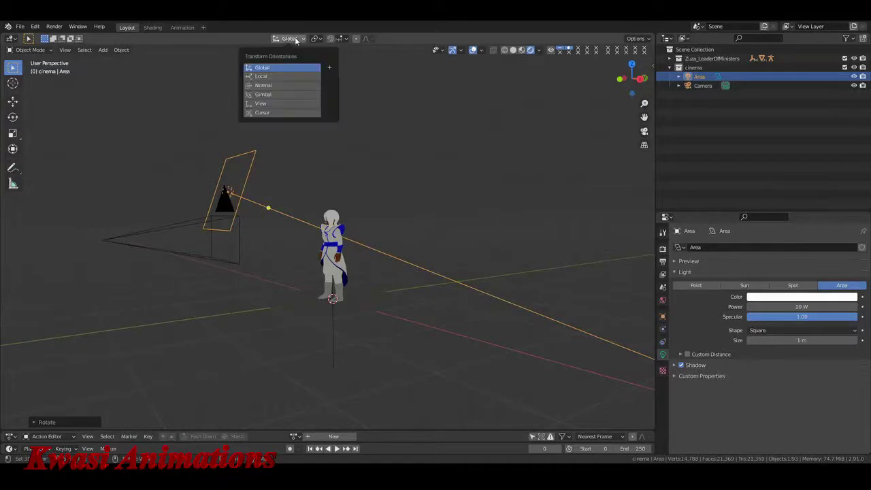
{"action": "left_click", "coordinate": [287, 69]}
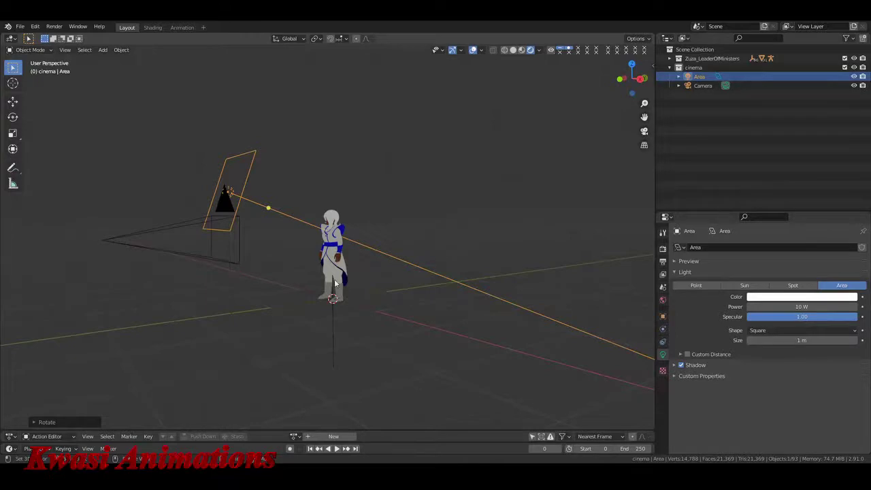
{"action": "middle_click_drag", "start_coordinate": [333, 281], "coordinate": [351, 290]}
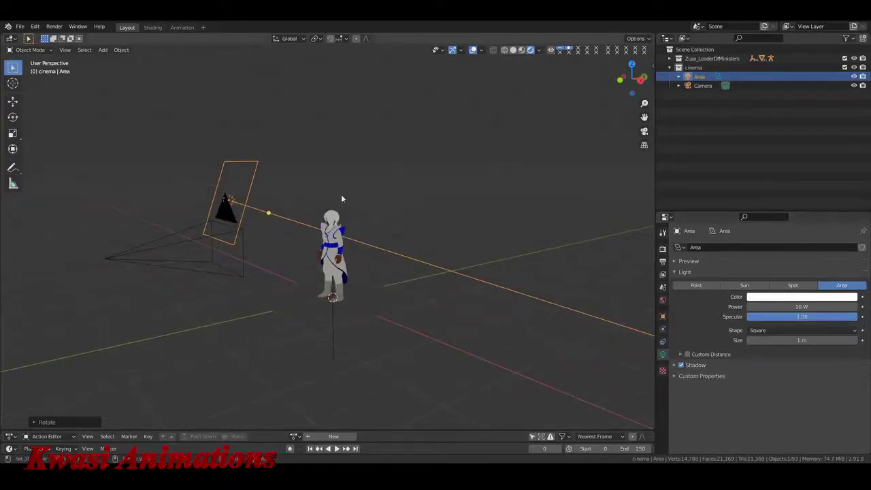
- Try the Point, Sun and Spot types on the area light and return it to Area
{"action": "left_click", "coordinate": [662, 342]}
{"action": "left_click", "coordinate": [663, 354]}
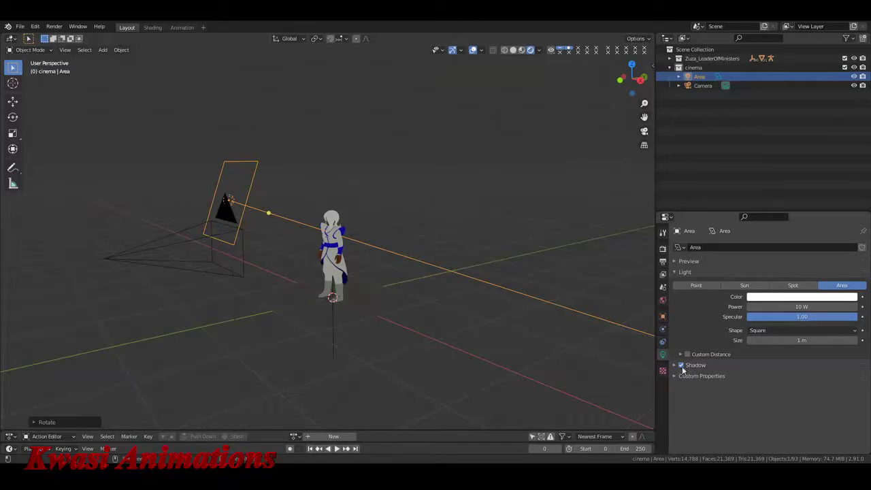
{"action": "left_click", "coordinate": [695, 285]}
{"action": "left_click", "coordinate": [745, 285]}
{"action": "left_click", "coordinate": [796, 285]}
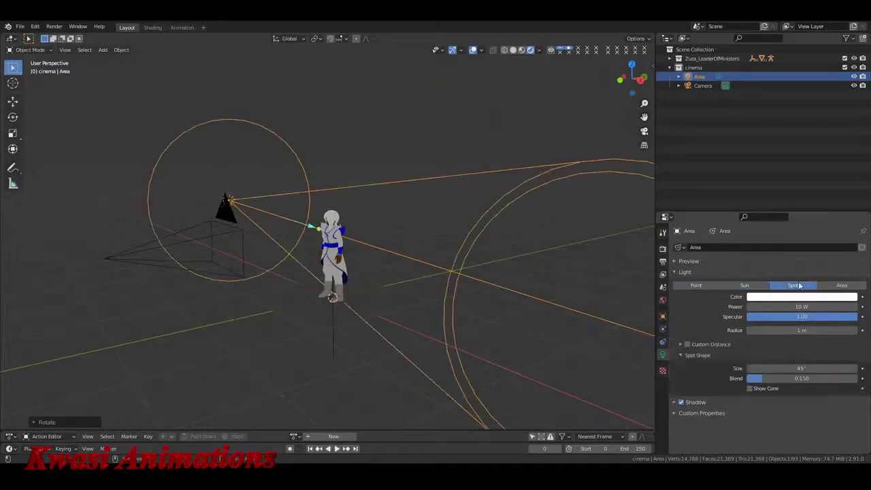
{"action": "left_click", "coordinate": [841, 285]}
{"action": "left_click", "coordinate": [708, 285]}
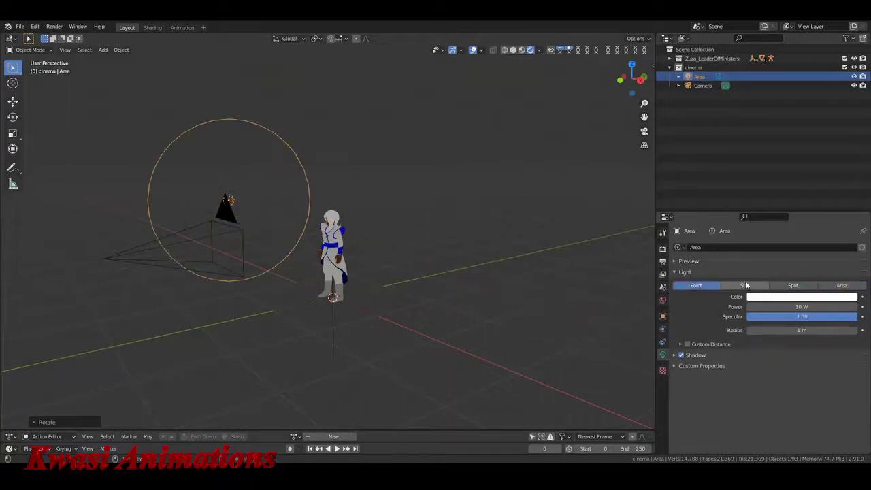
{"action": "left_click", "coordinate": [746, 285]}
{"action": "left_click", "coordinate": [842, 285]}
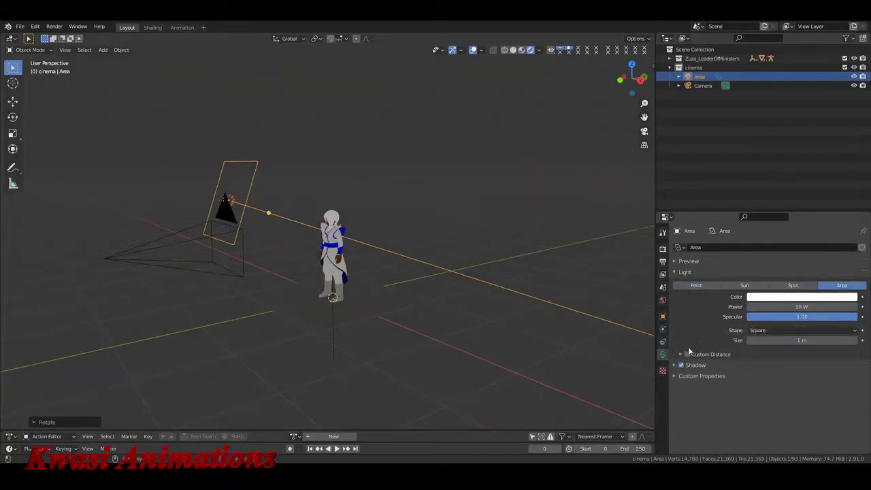
{"action": "key", "text": "shift+a"}
{"action": "mouse_move", "coordinate": [514, 299]}
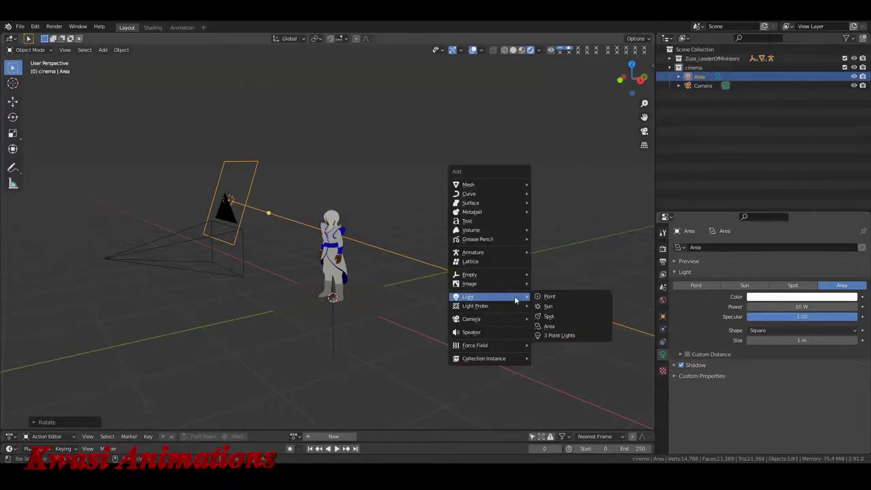
{"action": "key", "text": "Escape"}
{"action": "key", "text": "shift+a"}
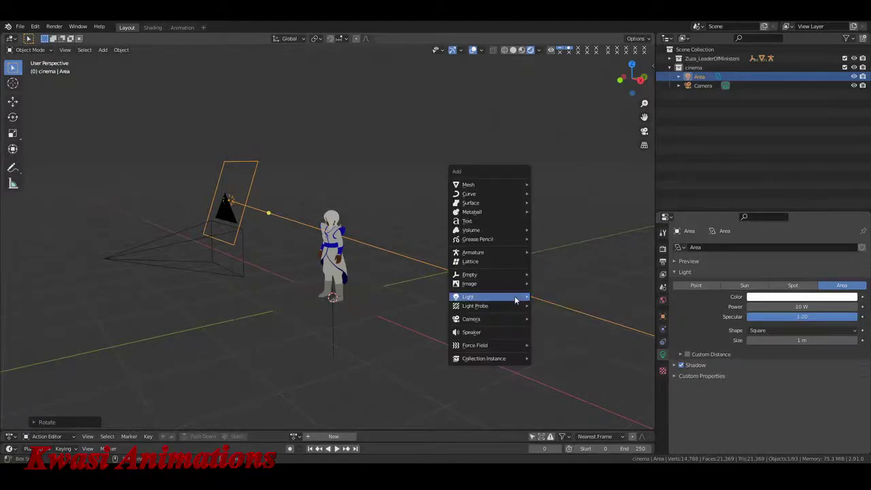
{"action": "key", "text": "Escape"}
{"action": "key", "text": "shift+a"}
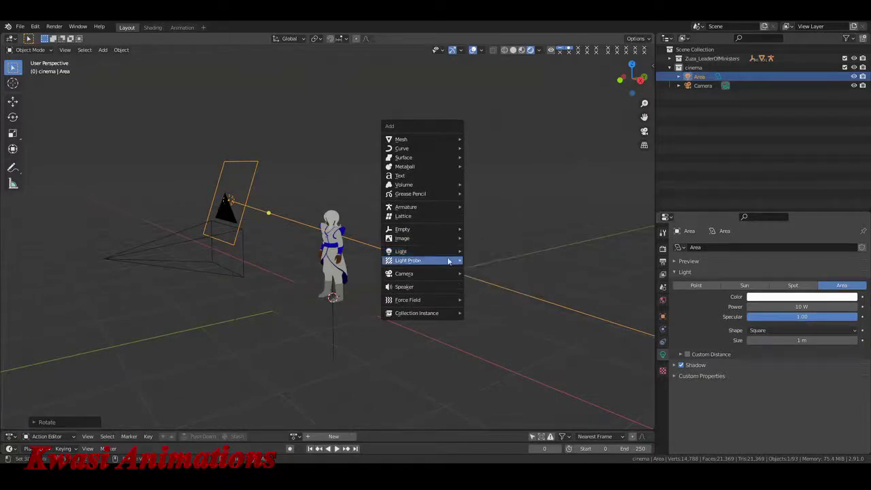
{"action": "mouse_move", "coordinate": [447, 260]}
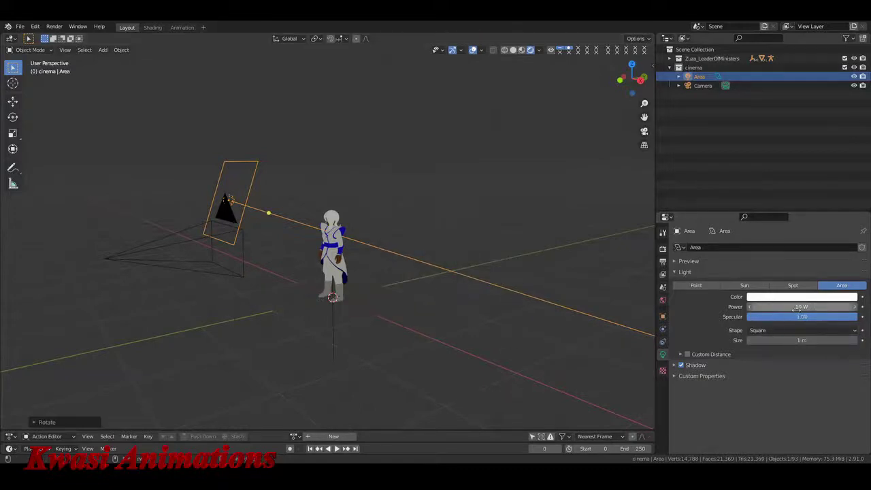
- Try the Disk, Ellipse and Rectangle shapes on the area light
{"action": "left_click", "coordinate": [784, 332]}
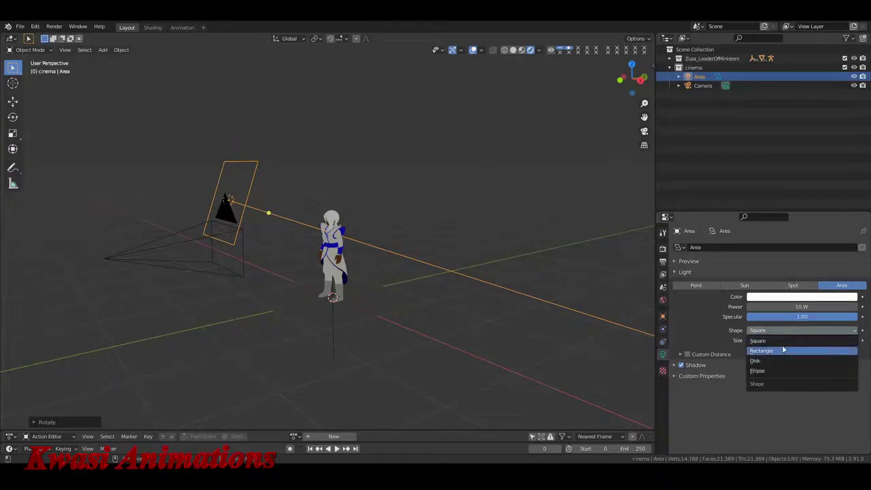
{"action": "left_click", "coordinate": [776, 360]}
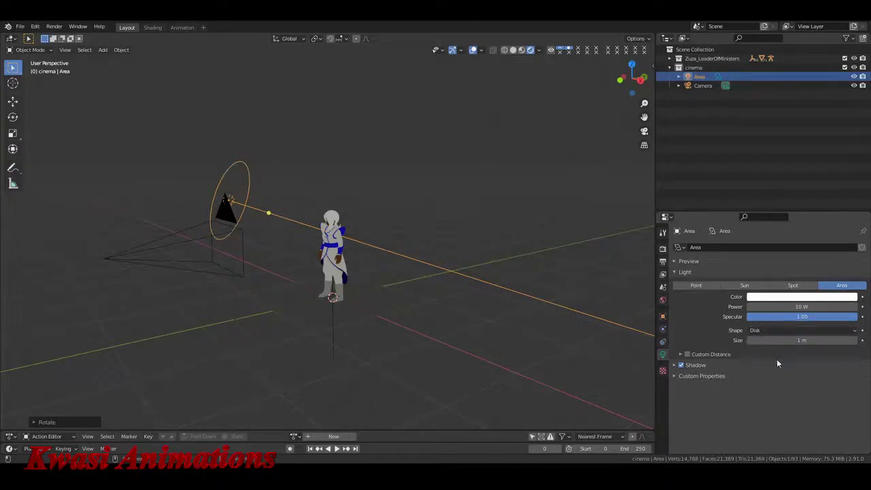
{"action": "left_click", "coordinate": [783, 332]}
{"action": "left_click", "coordinate": [780, 368]}
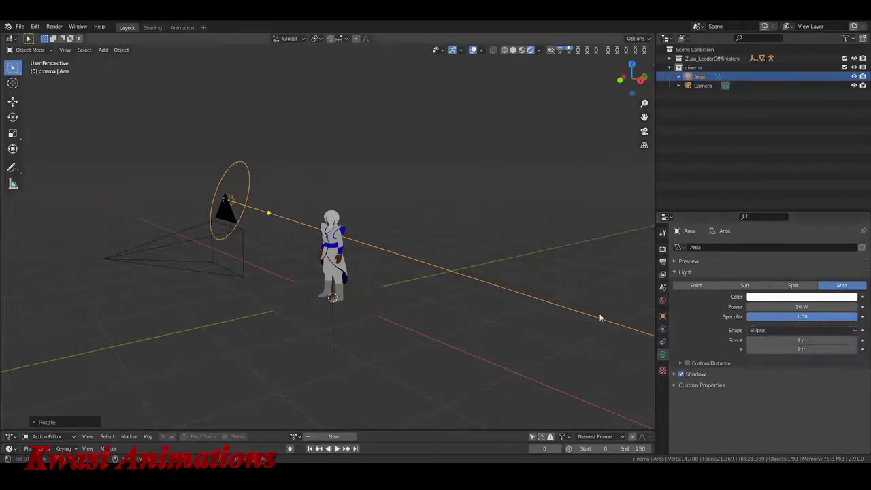
{"action": "middle_click_drag", "start_coordinate": [585, 333], "coordinate": [627, 337]}
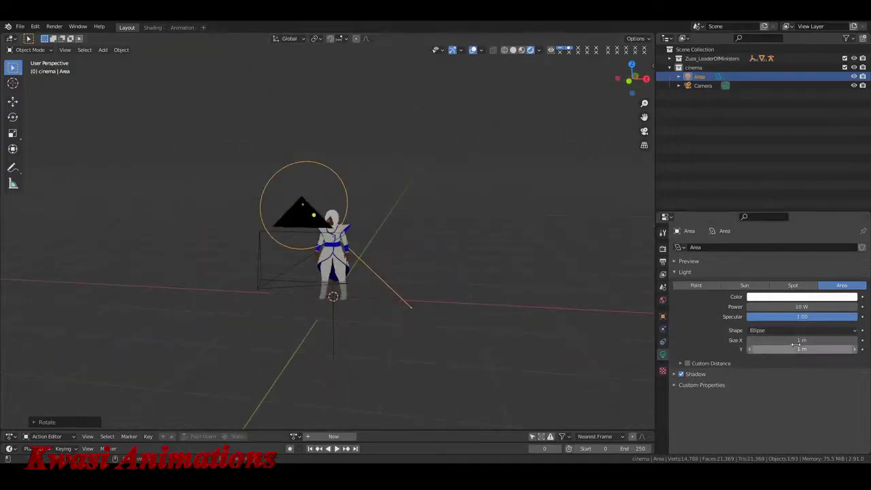
{"action": "mouse_move", "coordinate": [801, 340]}
{"action": "left_mouse_down"}
{"action": "mouse_move", "coordinate": [820, 340]}
{"action": "mouse_move", "coordinate": [799, 341]}
{"action": "left_mouse_up"}
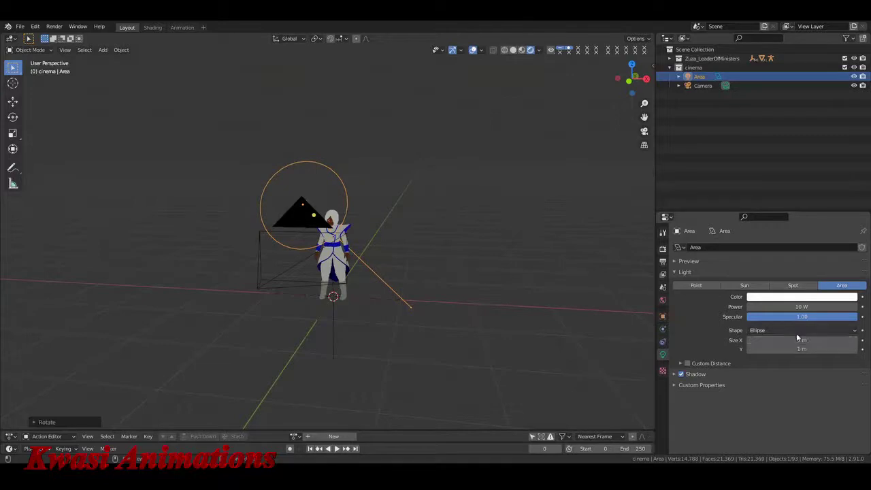
{"action": "left_click", "coordinate": [795, 331]}
{"action": "left_click", "coordinate": [785, 352]}
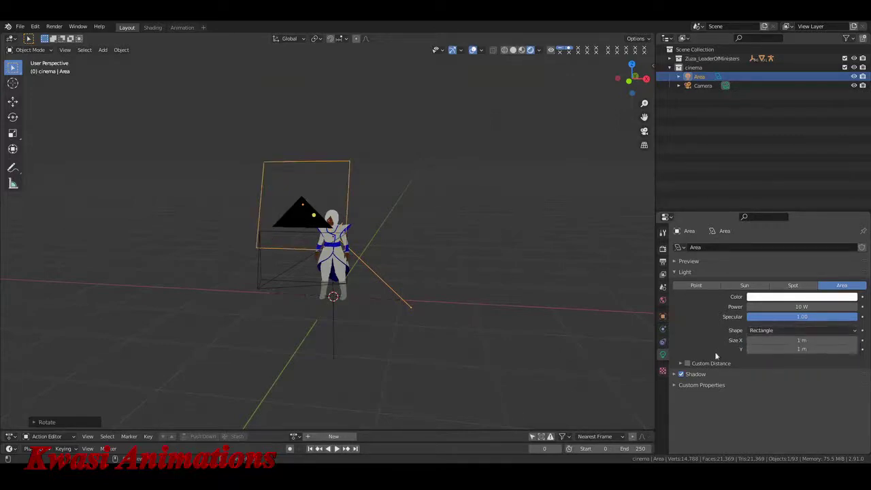
- Enable the area light's custom distance, set it to 1 m, and expand the light's shadow settings
{"action": "left_click", "coordinate": [680, 363]}
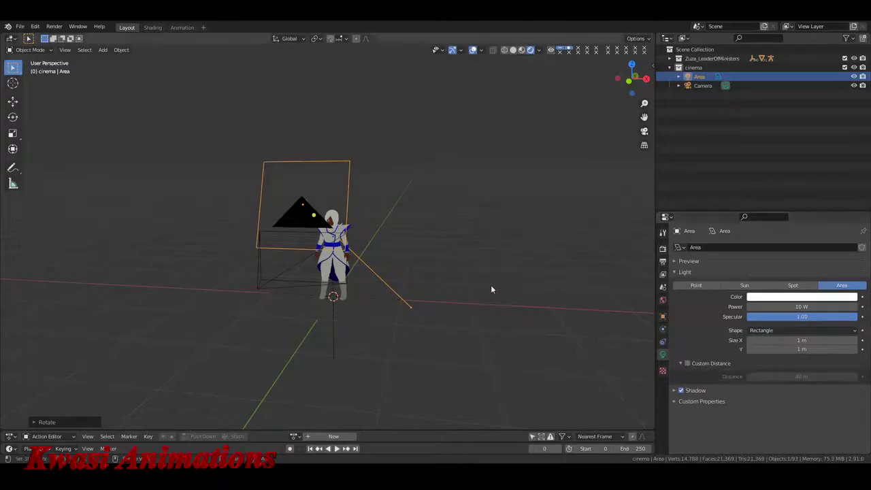
{"action": "mouse_move", "coordinate": [491, 284]}
{"action": "middle_mouse_down"}
{"action": "mouse_move", "coordinate": [475, 294]}
{"action": "mouse_move", "coordinate": [483, 289]}
{"action": "middle_mouse_up"}
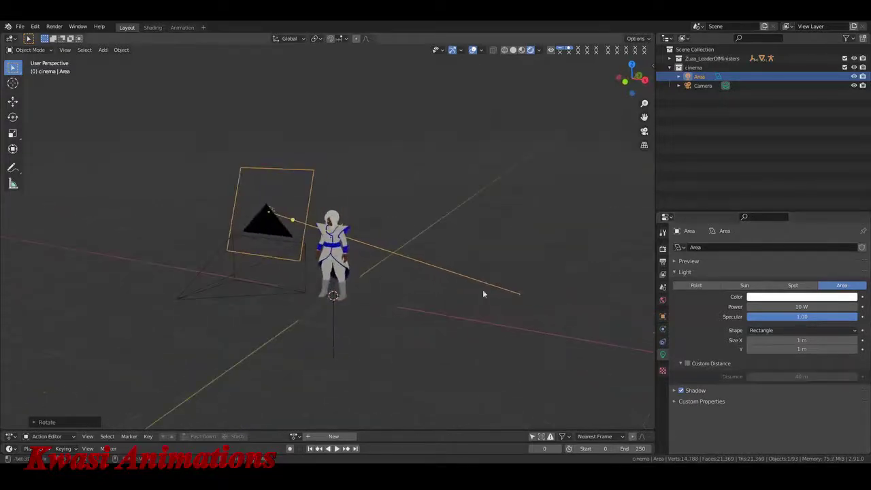
{"action": "left_click", "coordinate": [687, 364]}
{"action": "left_click_drag", "start_coordinate": [803, 376], "coordinate": [798, 376]}
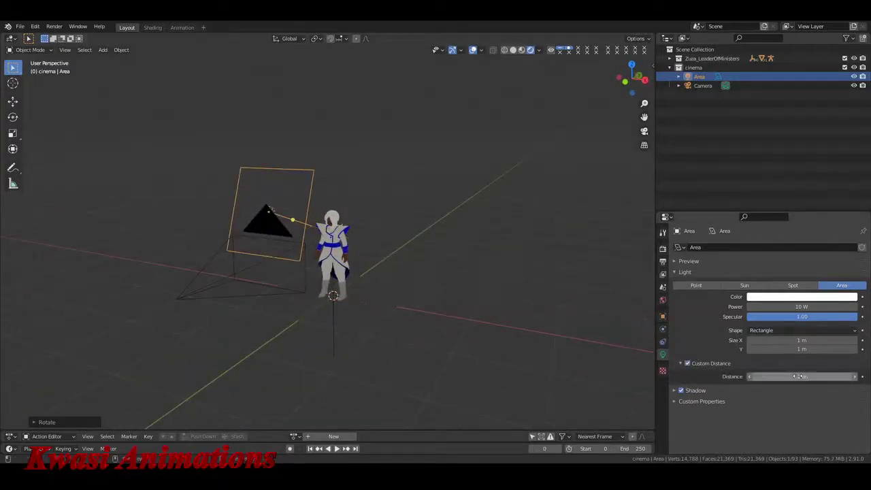
{"action": "middle_click_drag", "start_coordinate": [517, 306], "coordinate": [477, 317]}
{"action": "left_click", "coordinate": [675, 389]}
{"action": "scroll", "coordinate": [675, 390], "scroll_direction": "down", "scroll_amount": 1}
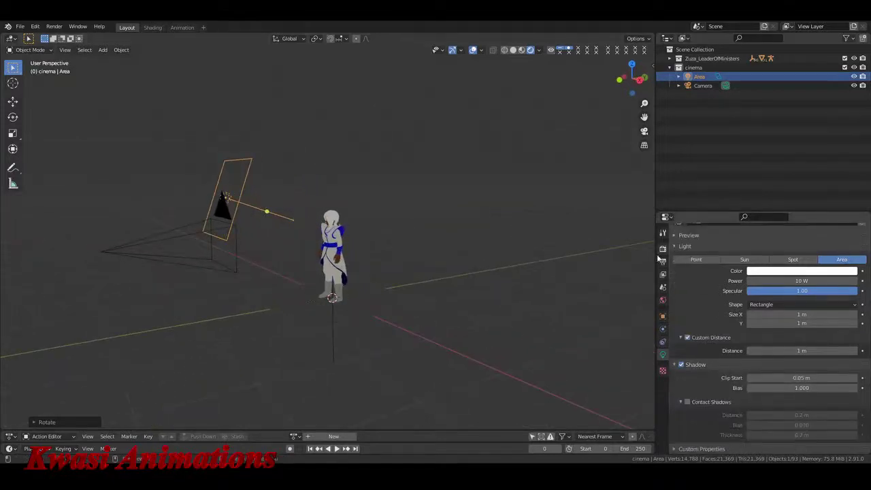
- Enable Ambient Occlusion, Bloom and Screen Space Reflections in the Eevee render settings
{"action": "left_click", "coordinate": [663, 249]}
{"action": "left_click", "coordinate": [682, 286]}
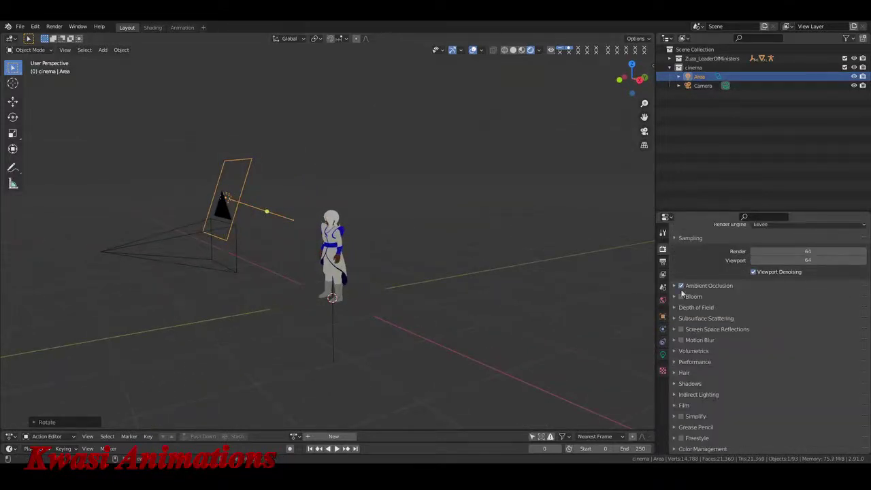
{"action": "left_click", "coordinate": [681, 297]}
{"action": "left_click", "coordinate": [682, 329]}
{"action": "scroll", "coordinate": [380, 283], "scroll_direction": "up", "scroll_amount": 5}
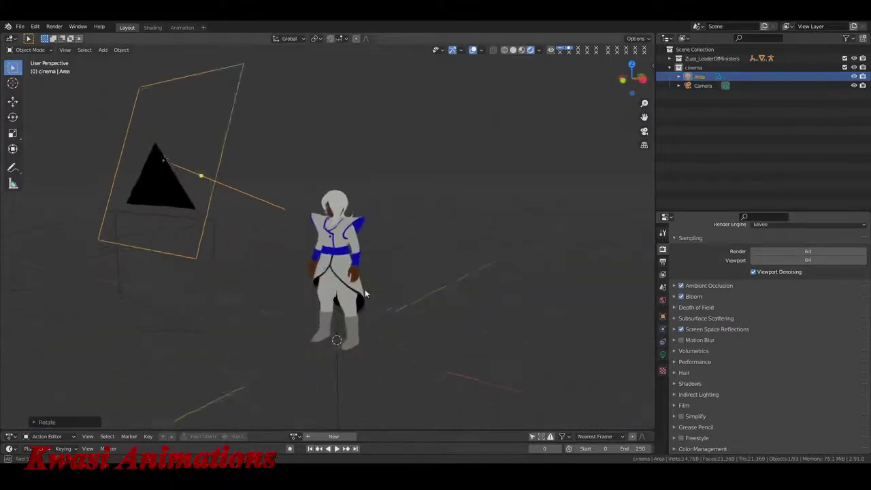
- Enable contact shadows on the area light and set its power to 120 W
{"action": "left_click", "coordinate": [662, 355]}
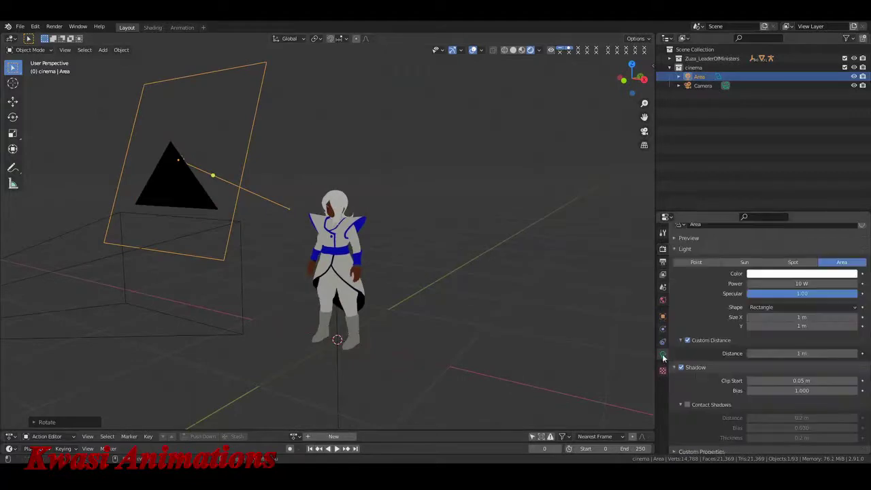
{"action": "left_click", "coordinate": [687, 404]}
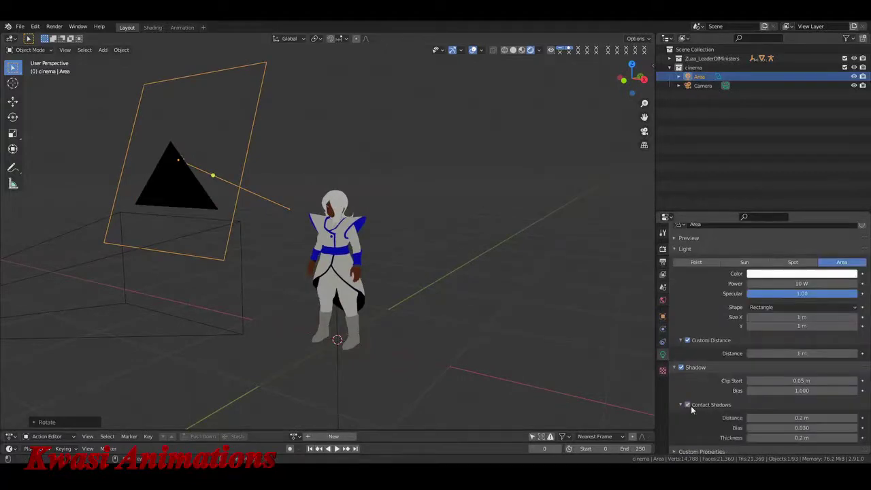
{"action": "left_click", "coordinate": [801, 284]}
{"action": "type", "text": "100"}
{"action": "key", "text": "Return"}
- Set the area light's shape to Square, its custom distance to 2.3 m and its size to 3.68 m
{"action": "left_click", "coordinate": [781, 312]}
{"action": "left_click", "coordinate": [780, 313]}
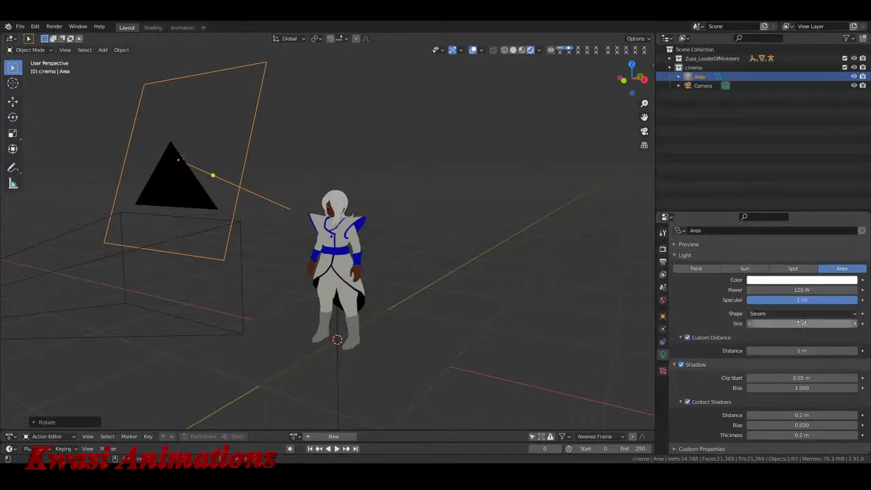
{"action": "mouse_move", "coordinate": [800, 351]}
{"action": "left_mouse_down"}
{"action": "mouse_move", "coordinate": [864, 350]}
{"action": "mouse_move", "coordinate": [767, 350]}
{"action": "left_mouse_up"}
{"action": "left_click_drag", "start_coordinate": [796, 321], "coordinate": [839, 323]}
- Look through the camera with overlays hidden and reduce the area light's size to 2.74 m
{"action": "key", "text": "KP_0"}
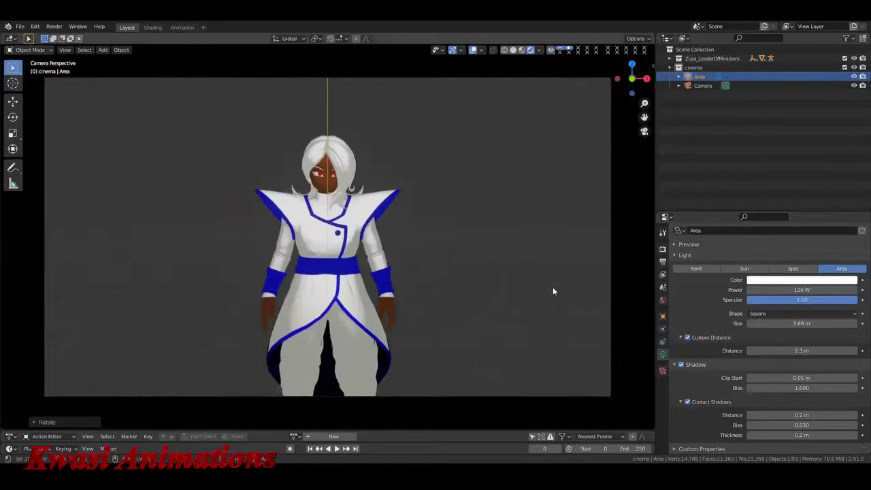
{"action": "left_click", "coordinate": [473, 51]}
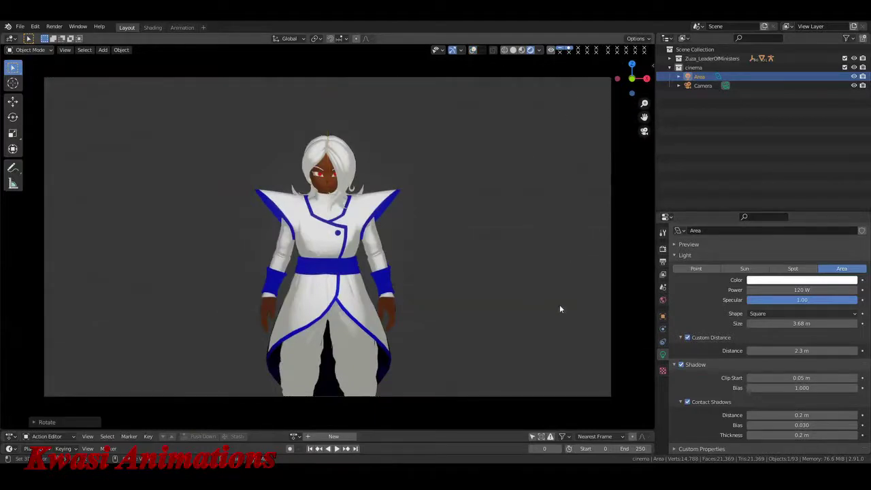
{"action": "mouse_move", "coordinate": [799, 323]}
{"action": "left_mouse_down"}
{"action": "mouse_move", "coordinate": [836, 323]}
{"action": "mouse_move", "coordinate": [729, 323]}
{"action": "mouse_move", "coordinate": [757, 323]}
{"action": "left_mouse_up"}
{"action": "mouse_move", "coordinate": [802, 350]}
{"action": "left_mouse_down"}
{"action": "mouse_move", "coordinate": [812, 351]}
{"action": "mouse_move", "coordinate": [800, 354]}
{"action": "left_mouse_up"}
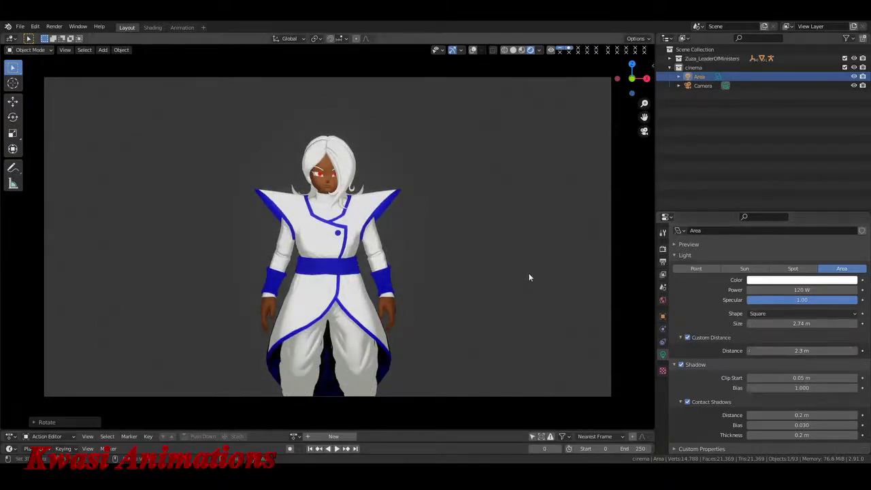
- Render the current frame to check the lighting, close the render result and leave the camera view
{"action": "key", "text": "F12"}
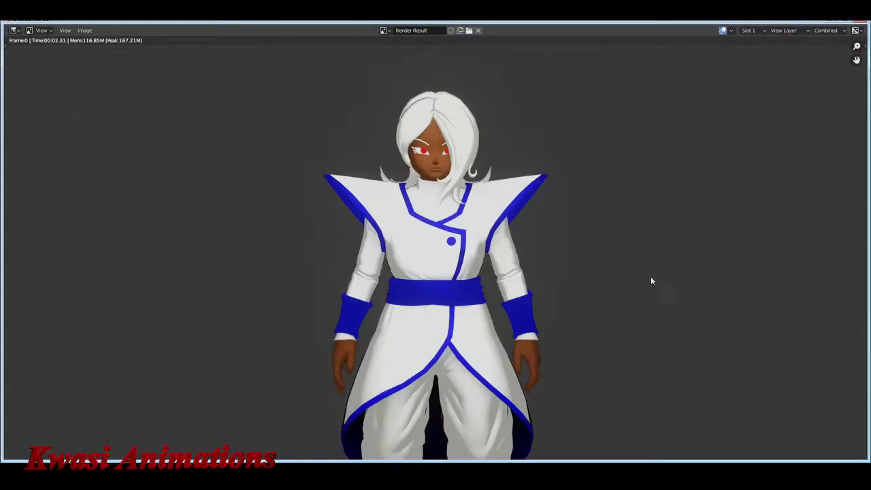
{"action": "left_click", "coordinate": [862, 23]}
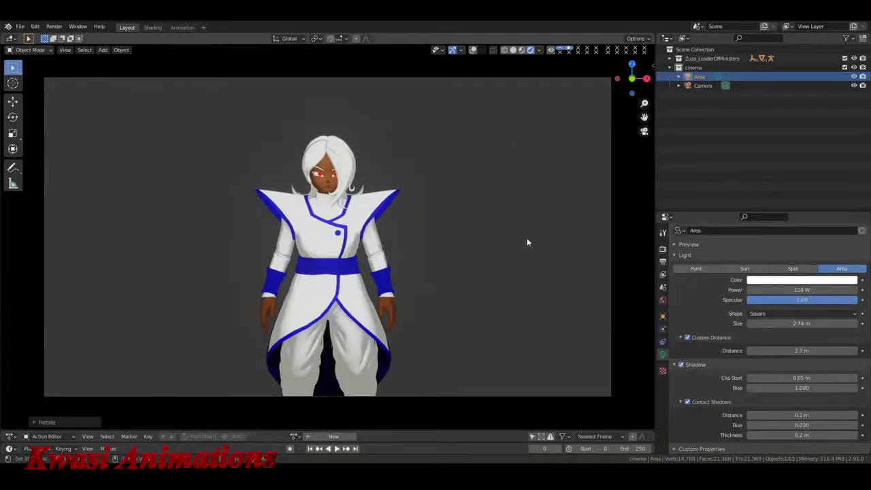
{"action": "key", "text": "KP_0"}
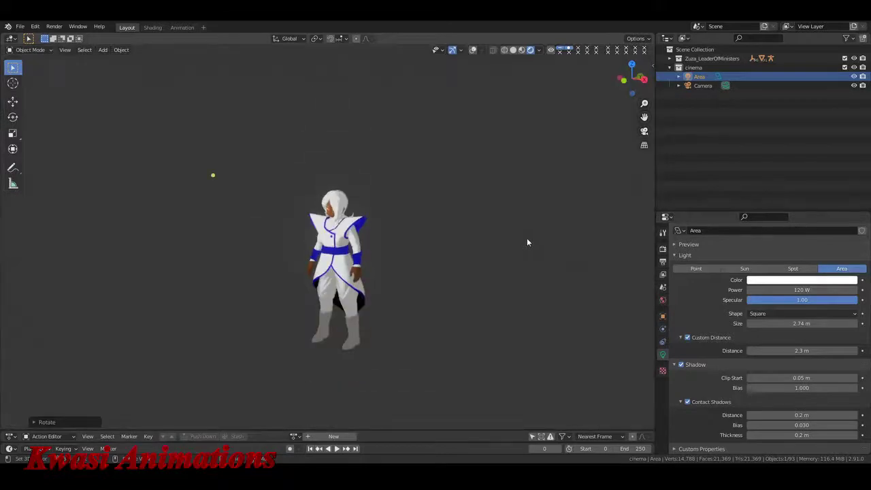
- Compare the character's lighting in Material Preview and Rendered shading, up close and through the camera without overlays
{"action": "middle_click_drag", "start_coordinate": [412, 233], "coordinate": [412, 236]}
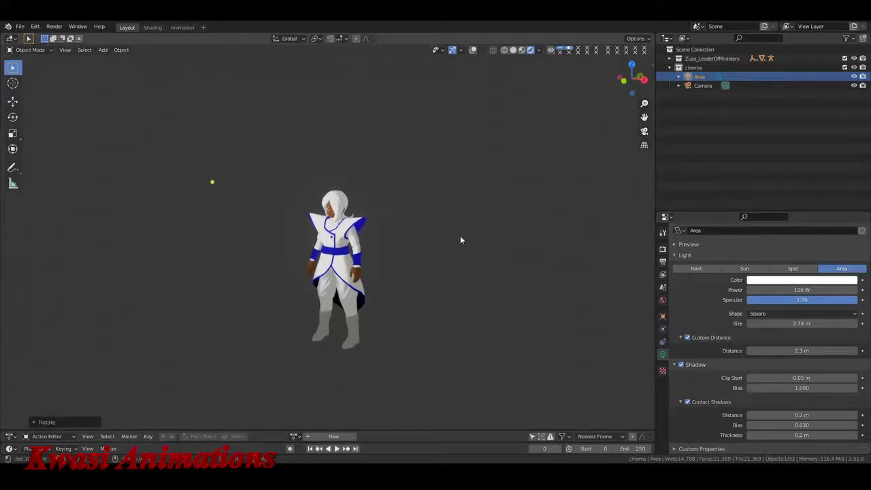
{"action": "left_click", "coordinate": [474, 51]}
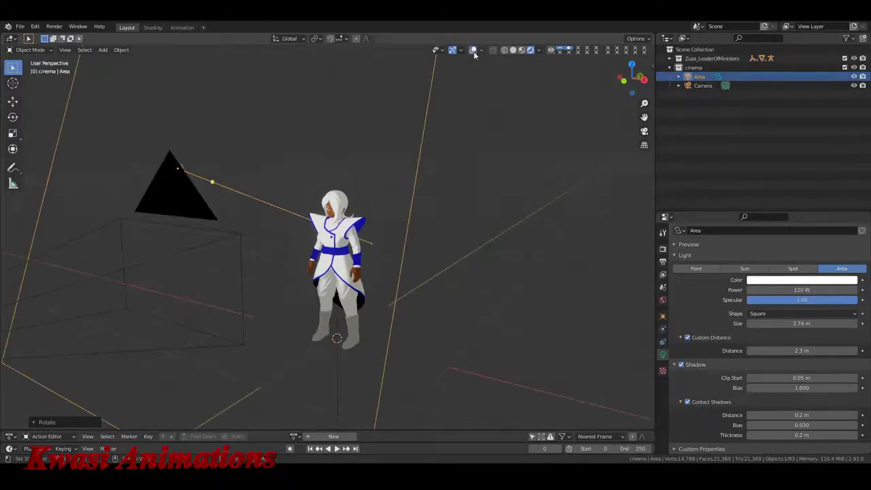
{"action": "left_click", "coordinate": [522, 50]}
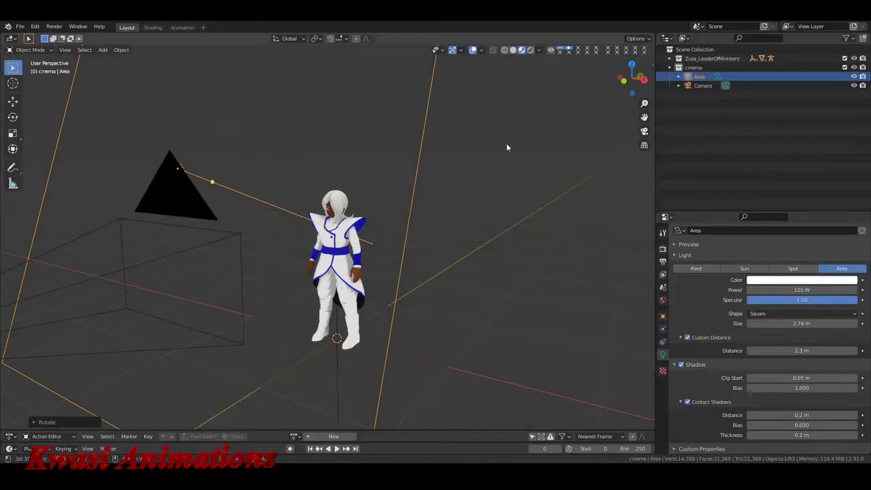
{"action": "scroll", "coordinate": [506, 147], "scroll_direction": "up", "scroll_amount": 5}
{"action": "middle_click_drag", "start_coordinate": [507, 147], "coordinate": [484, 112]}
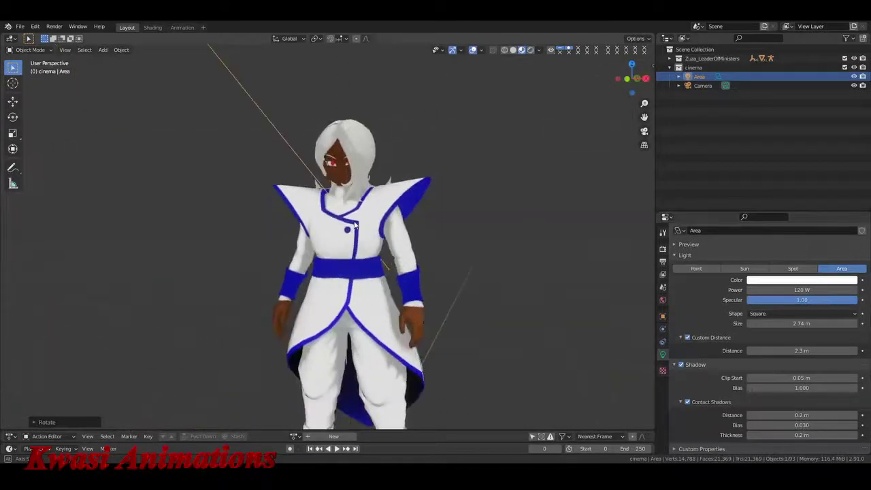
{"action": "key", "text": "KP_0"}
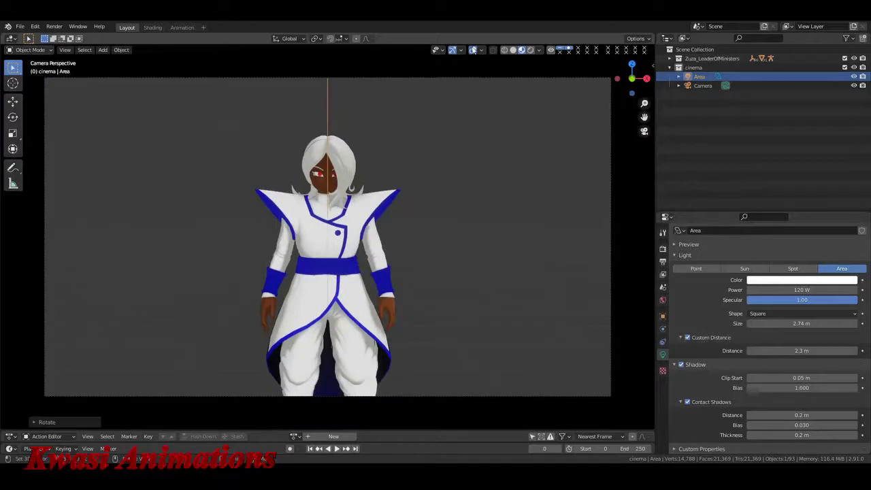
{"action": "left_click", "coordinate": [473, 50]}
{"action": "key", "text": "z"}
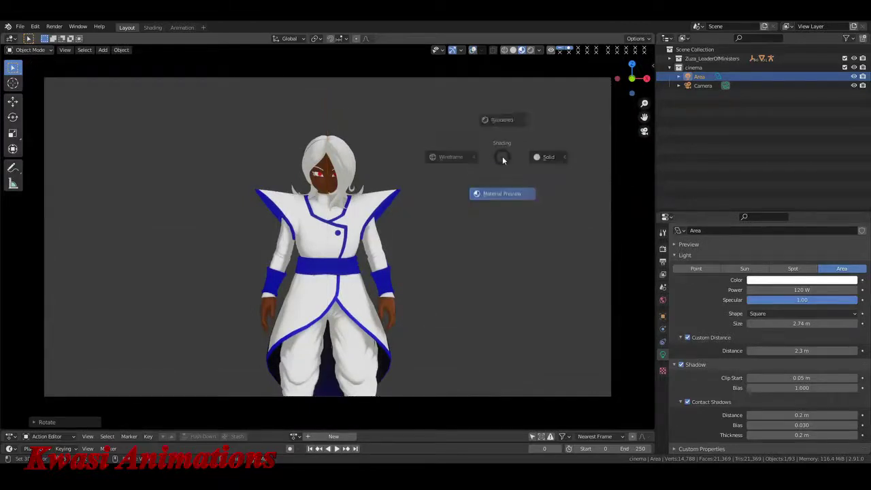
{"action": "key", "text": "2"}
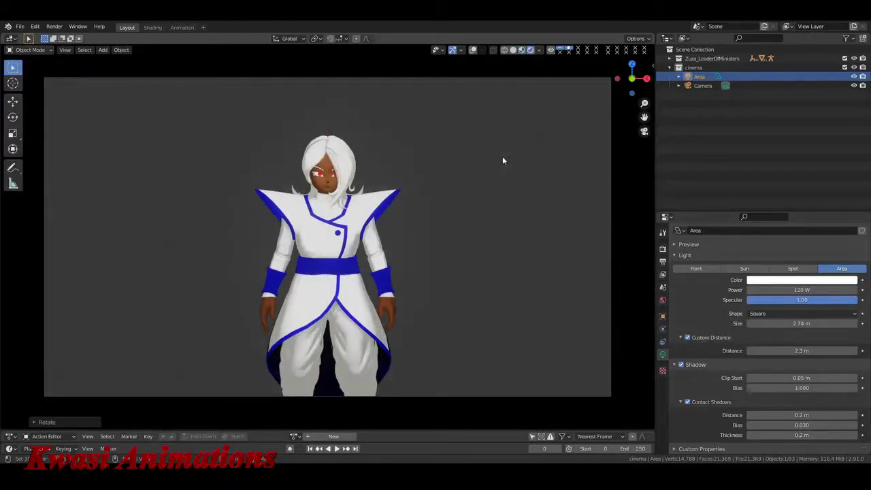
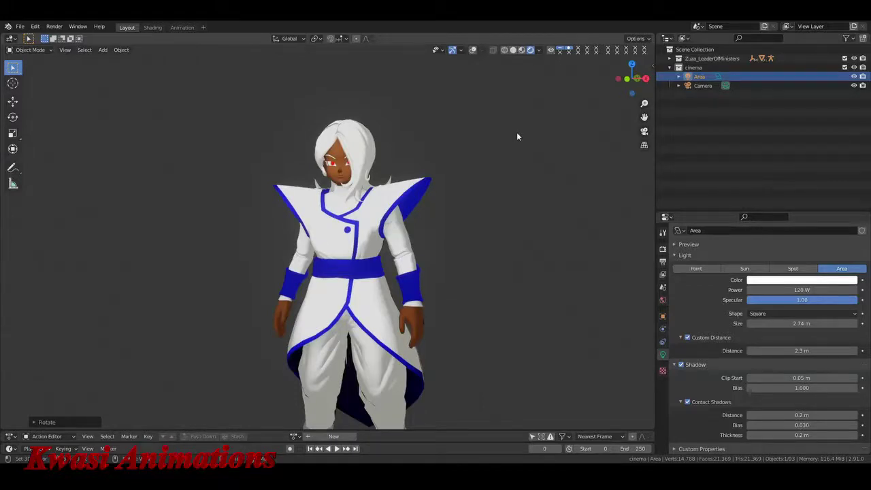
- Open the world settings and look through the surface shader options, leaving Background selected
{"action": "left_click", "coordinate": [662, 299]}
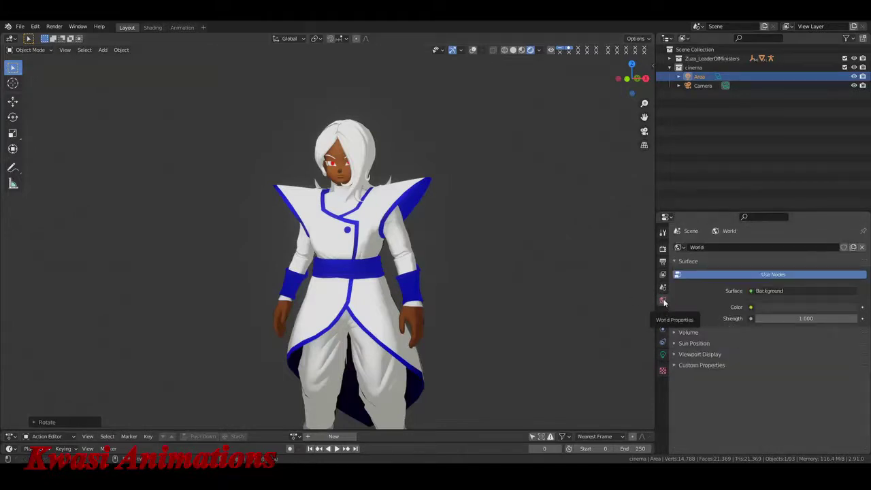
{"action": "left_click", "coordinate": [766, 291]}
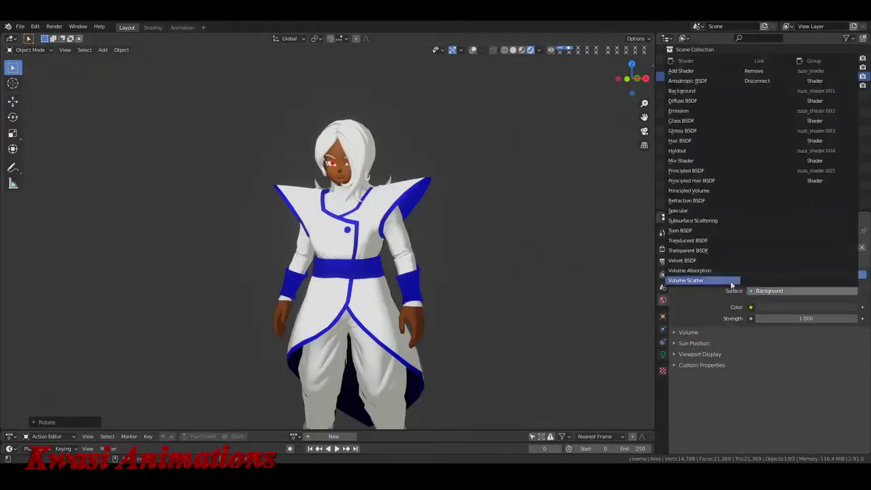
{"action": "left_click", "coordinate": [715, 302]}
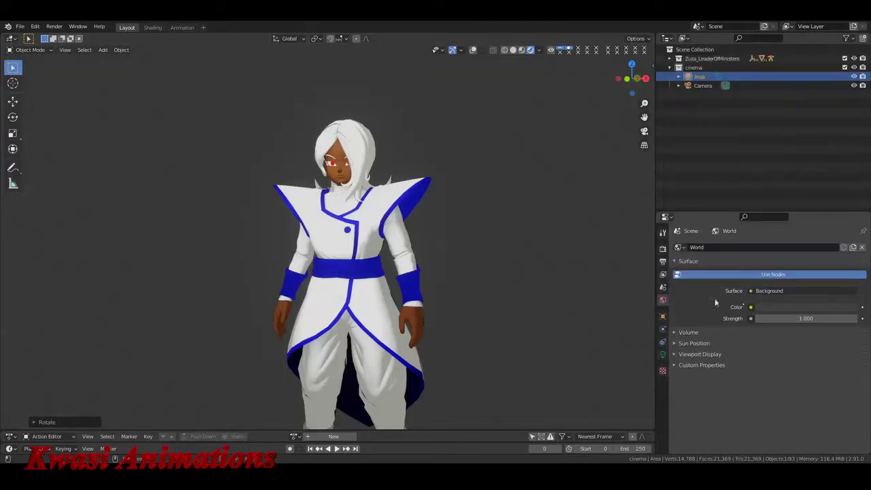
{"action": "left_click", "coordinate": [781, 291]}
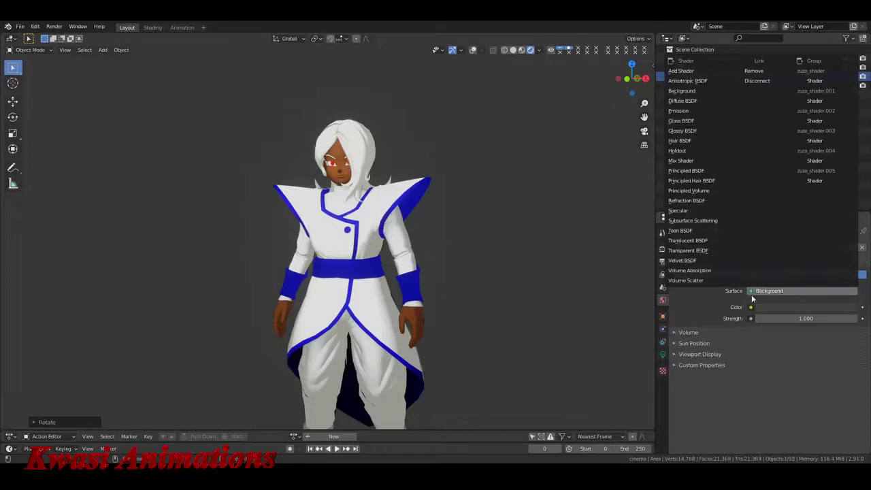
{"action": "left_click", "coordinate": [711, 310]}
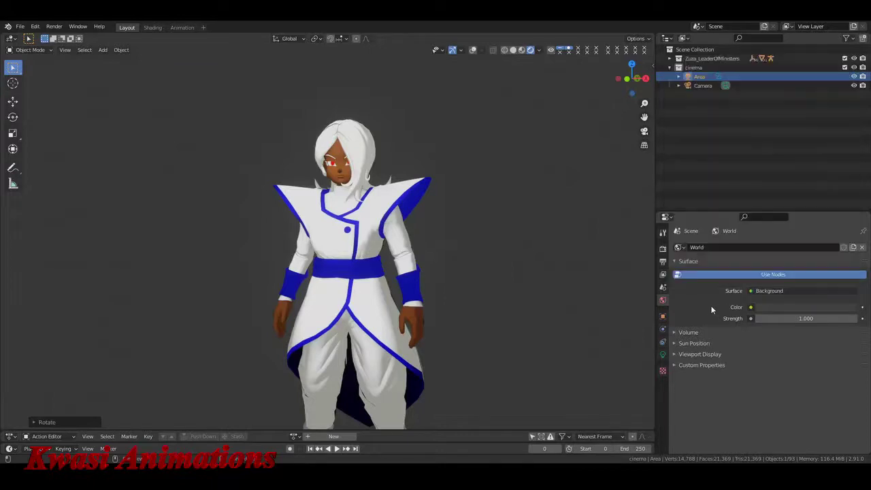
- Set the world background color's red, green and blue values to 0.2
{"action": "left_click", "coordinate": [789, 305]}
{"action": "left_click_drag", "start_coordinate": [800, 267], "coordinate": [782, 275]}
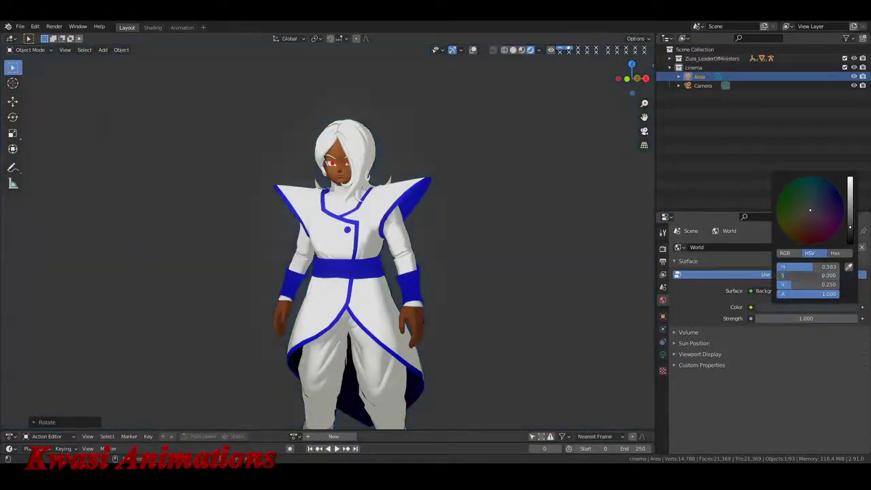
{"action": "left_click", "coordinate": [792, 256]}
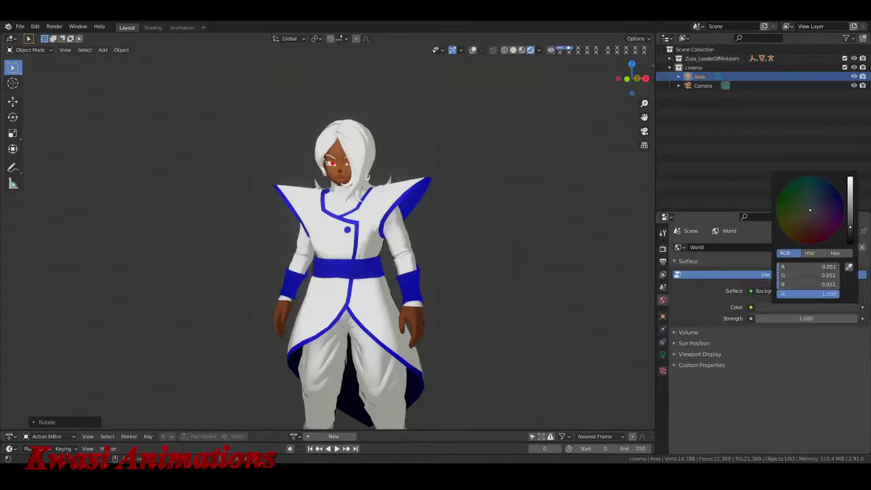
{"action": "left_click", "coordinate": [800, 266]}
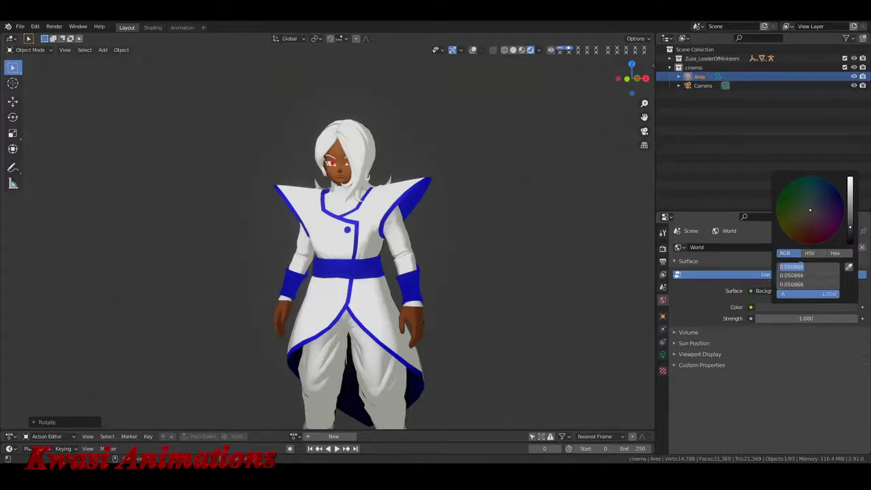
{"action": "type", "text": "0.2"}
{"action": "key", "text": "Return"}
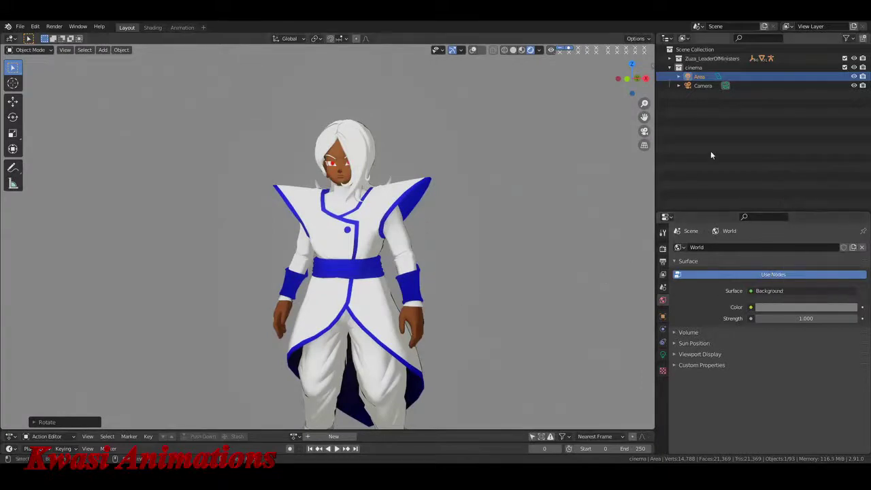
- Hide the area light to view the character lit only by the world background
{"action": "left_click", "coordinate": [853, 76]}
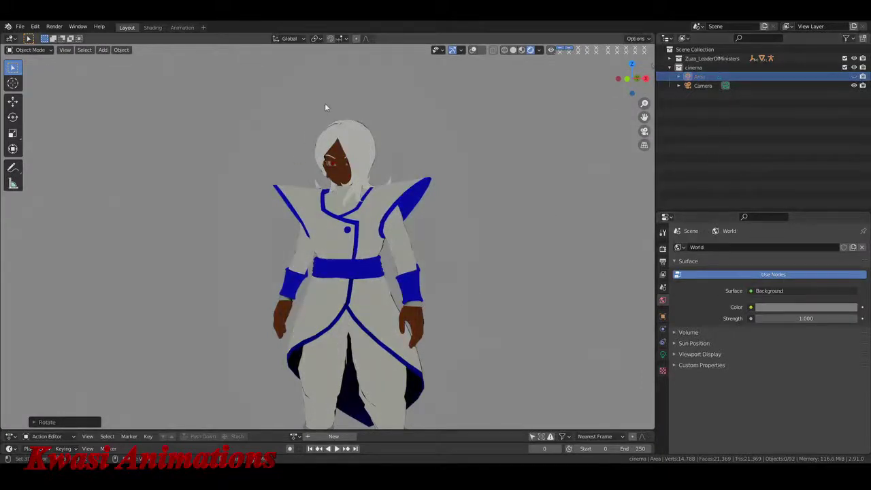
{"action": "middle_click_drag", "start_coordinate": [360, 241], "coordinate": [405, 249]}
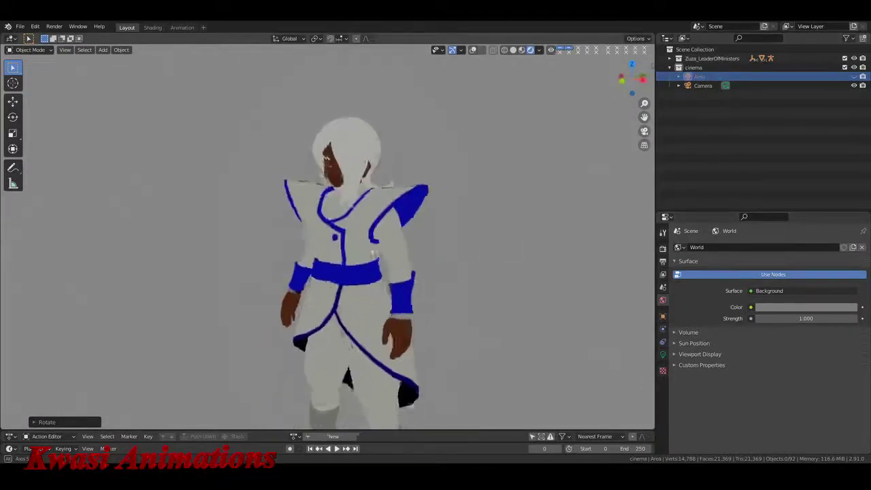
{"action": "scroll", "coordinate": [409, 251], "scroll_direction": "up", "scroll_amount": 1}
- Set the world background color's HSV value to 0.3
{"action": "left_click", "coordinate": [800, 309]}
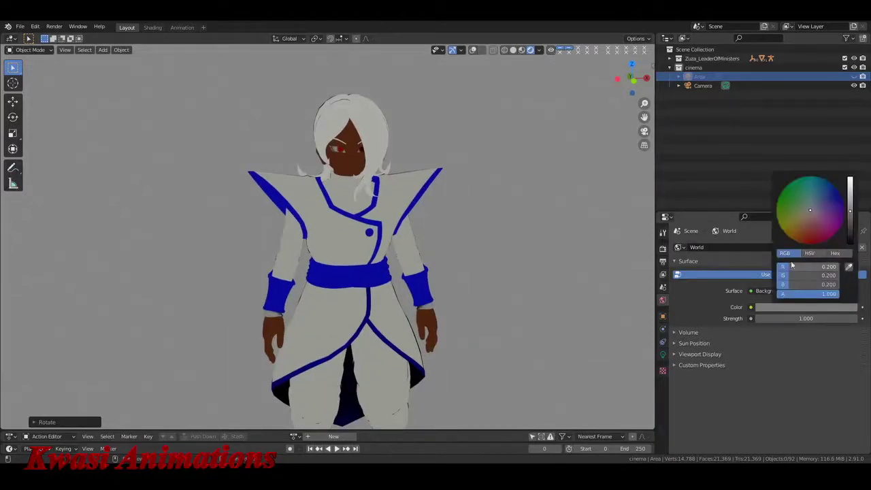
{"action": "left_click", "coordinate": [809, 252]}
{"action": "mouse_move", "coordinate": [789, 285]}
{"action": "left_mouse_down"}
{"action": "mouse_move", "coordinate": [769, 286]}
{"action": "mouse_move", "coordinate": [809, 286]}
{"action": "mouse_move", "coordinate": [768, 285]}
{"action": "mouse_move", "coordinate": [803, 286]}
{"action": "mouse_move", "coordinate": [793, 286]}
{"action": "left_mouse_up"}
{"action": "left_click", "coordinate": [808, 284]}
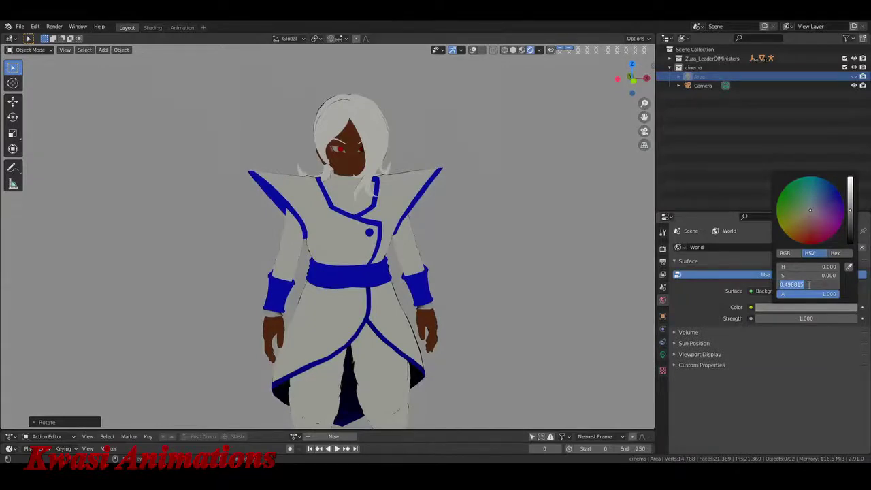
{"action": "type", "text": "0.3"}
{"action": "key", "text": "Return"}
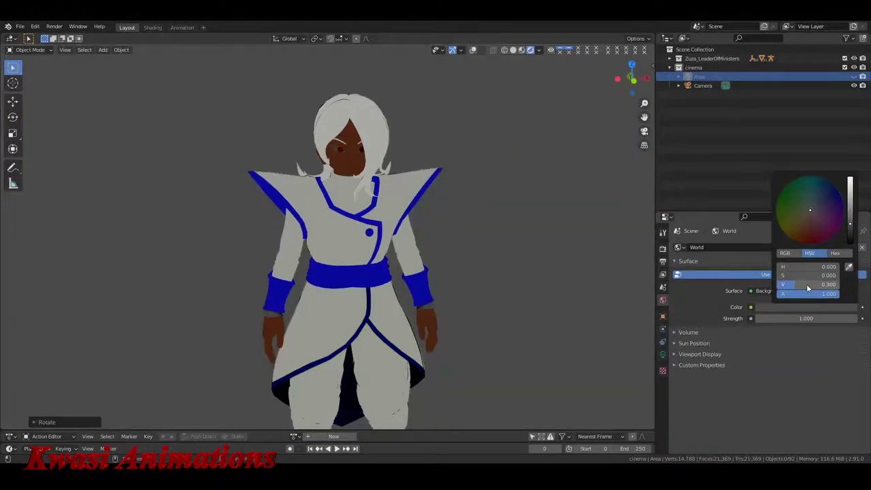
- Raise the world background color's HSV value to 0.5
{"action": "left_click", "coordinate": [786, 253]}
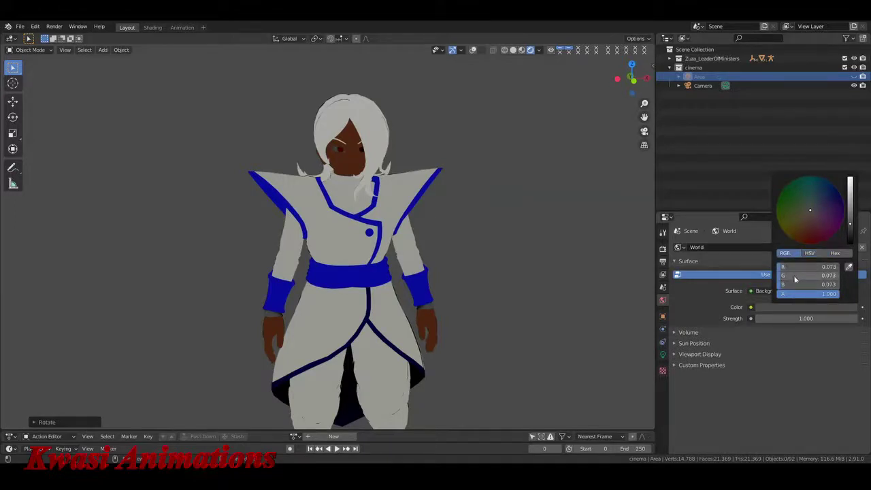
{"action": "left_click", "coordinate": [809, 257]}
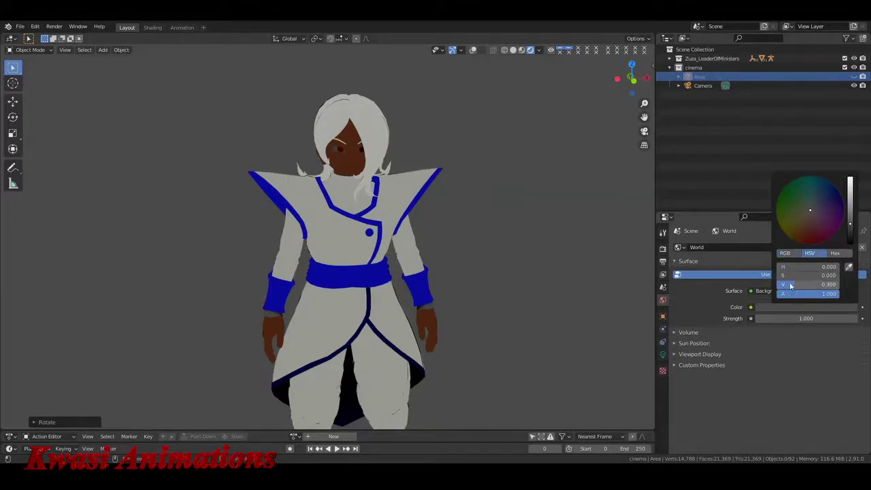
{"action": "left_click_drag", "start_coordinate": [790, 286], "coordinate": [809, 288]}
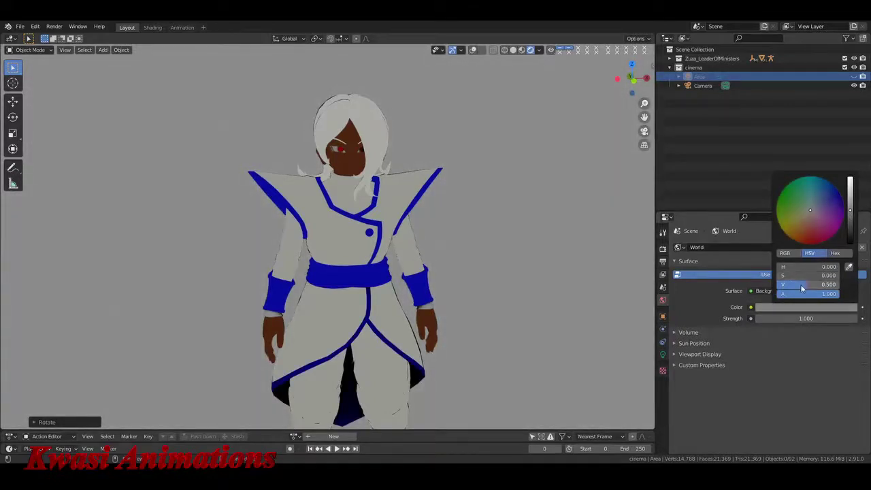
- Try stronger world lighting by setting the background strength to 3 and then raising it to 10
{"action": "left_click", "coordinate": [809, 319]}
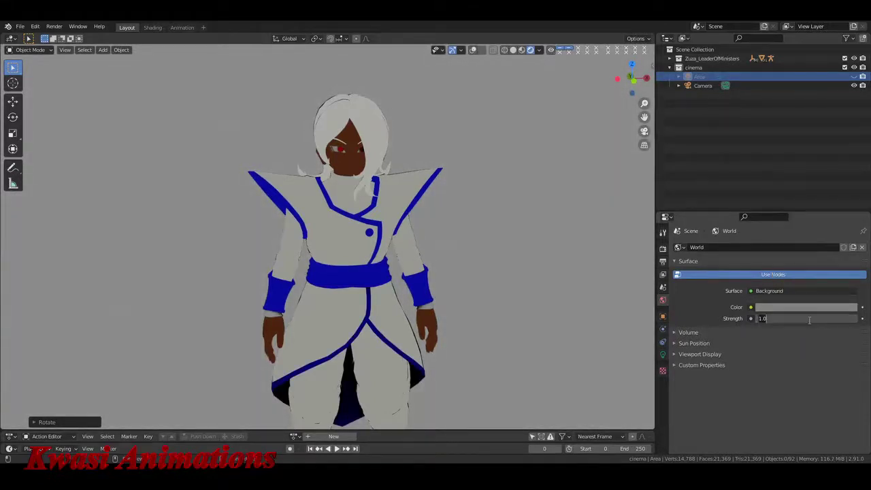
{"action": "type", "text": "3"}
{"action": "key", "text": "Return"}
{"action": "mouse_move", "coordinate": [806, 319]}
{"action": "left_mouse_down"}
{"action": "mouse_move", "coordinate": [851, 318]}
{"action": "mouse_move", "coordinate": [823, 318]}
{"action": "left_mouse_up"}
{"action": "left_click", "coordinate": [809, 318]}
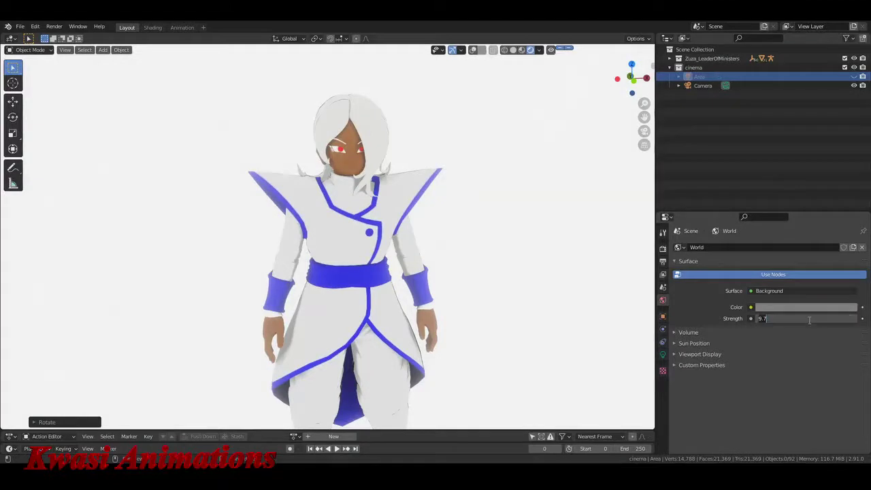
{"action": "key", "text": "Return"}
{"action": "middle_click_drag", "start_coordinate": [408, 197], "coordinate": [435, 191]}
- Show the area light again and set the world background strength to 1
{"action": "left_click", "coordinate": [855, 77]}
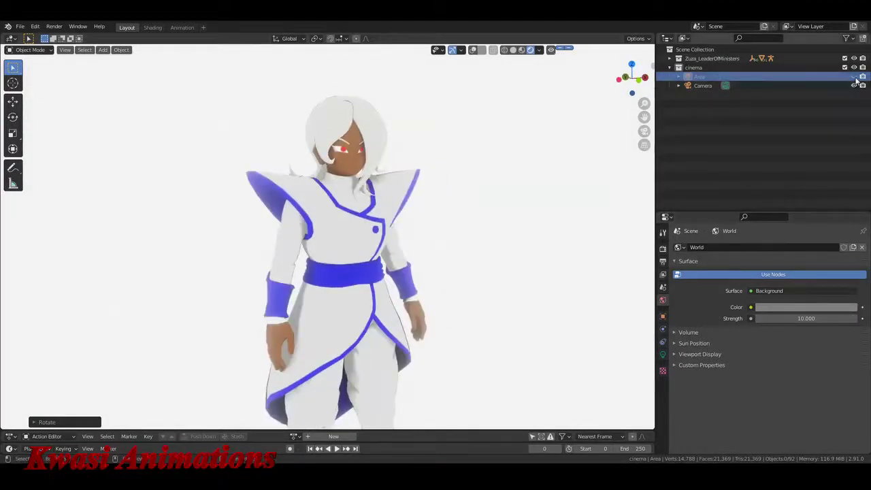
{"action": "middle_click_drag", "start_coordinate": [486, 224], "coordinate": [490, 276]}
{"action": "left_click", "coordinate": [805, 319]}
{"action": "type", "text": "1"}
{"action": "key", "text": "Return"}
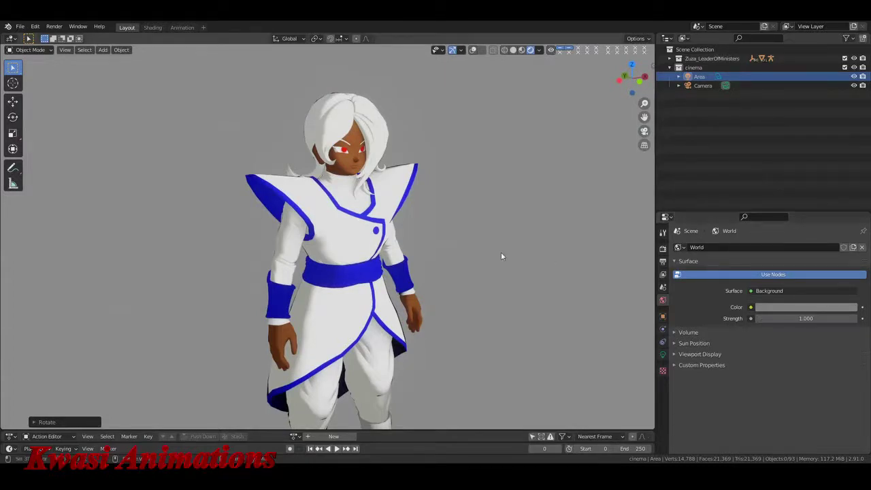
{"action": "middle_click_drag", "start_coordinate": [502, 254], "coordinate": [480, 259]}
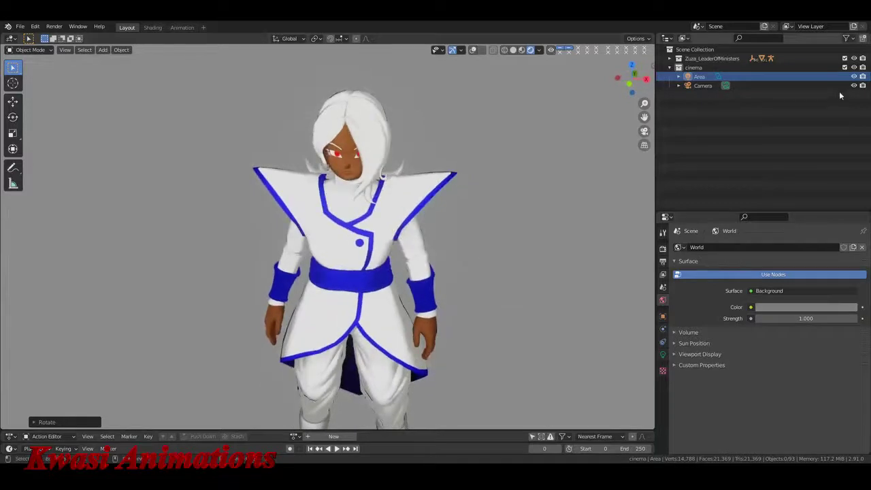
- Hide the area light and add a point light to the cinema collection
{"action": "left_click", "coordinate": [854, 77]}
{"action": "scroll", "coordinate": [483, 249], "scroll_direction": "down", "scroll_amount": 3}
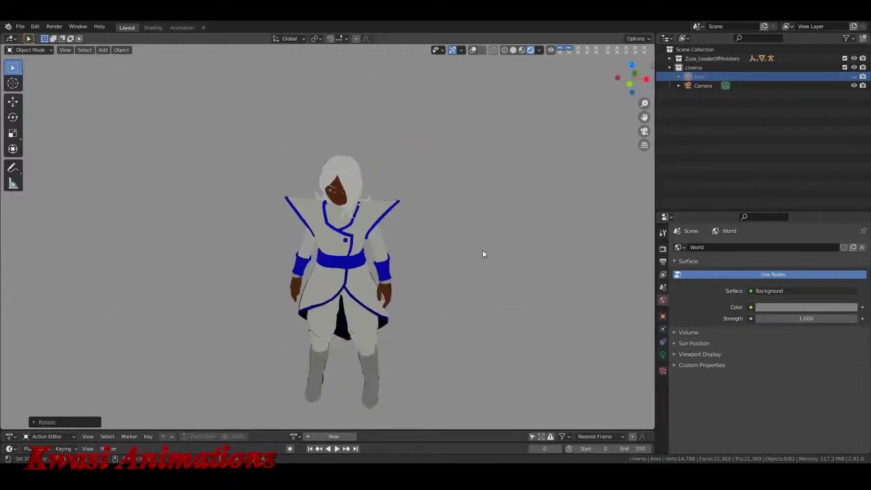
{"action": "key", "text": "shift+a"}
{"action": "mouse_move", "coordinate": [488, 264]}
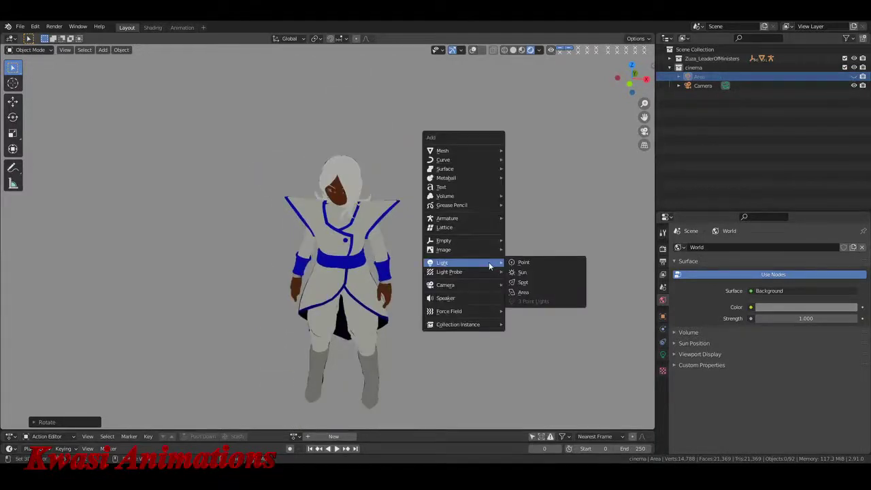
{"action": "left_click", "coordinate": [532, 262]}
{"action": "middle_click_drag", "start_coordinate": [533, 261], "coordinate": [491, 289]}
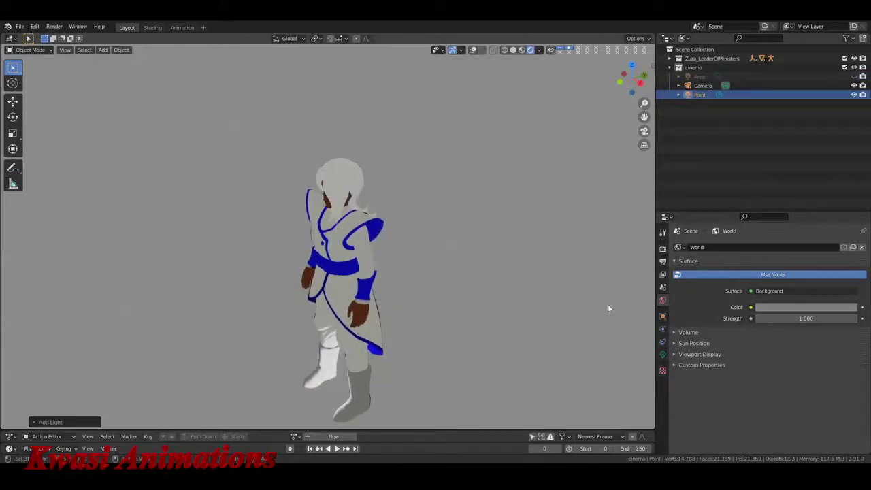
- Turn the viewport overlays on and move the point light along Y and Z to head height in front of the character
{"action": "left_click", "coordinate": [476, 52]}
{"action": "middle_click_drag", "start_coordinate": [439, 345], "coordinate": [437, 296]}
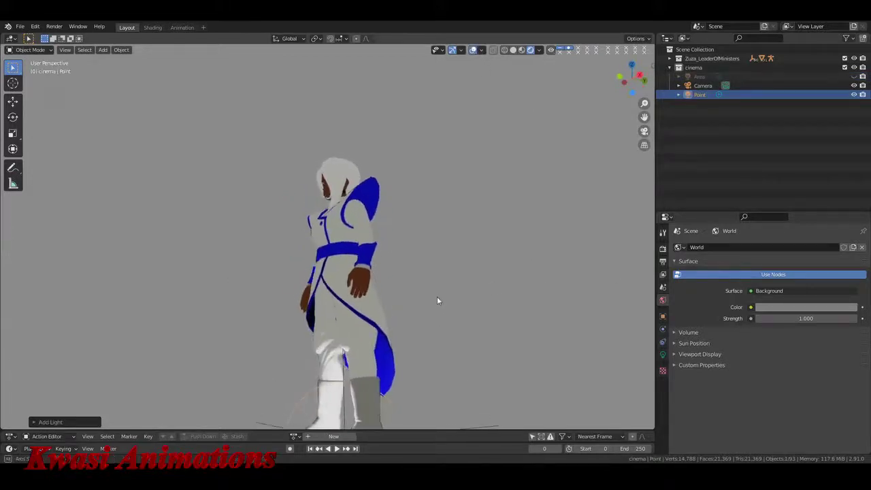
{"action": "key", "text": "KP_3"}
{"action": "scroll", "coordinate": [435, 304], "scroll_direction": "down", "scroll_amount": 3}
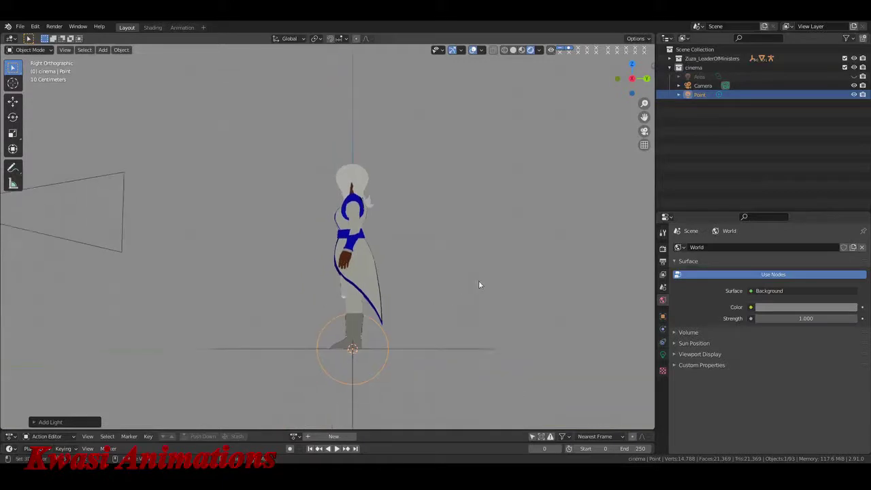
{"action": "key", "text": "g"}
{"action": "key", "text": "y"}
{"action": "left_click", "coordinate": [404, 282]}
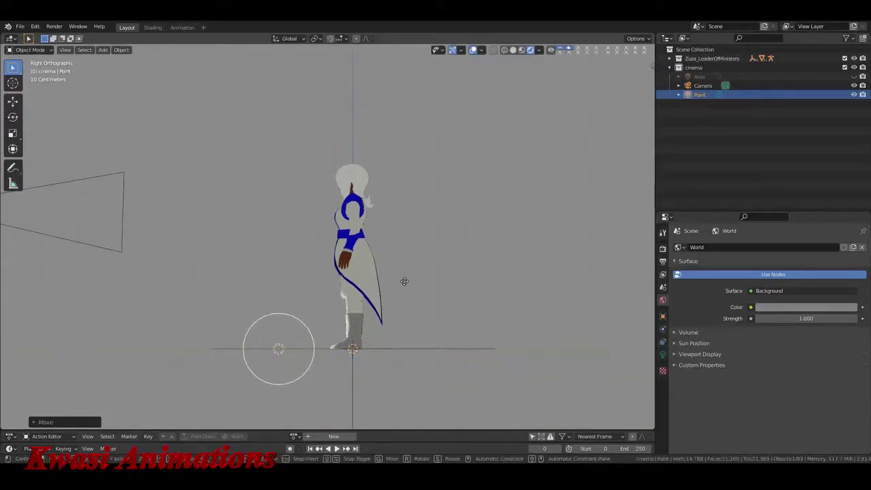
{"action": "key", "text": "g"}
{"action": "key", "text": "z"}
{"action": "left_click", "coordinate": [404, 119]}
- Set the point light's power to 120 W and lower its specular to about 0.47
{"action": "key", "text": "KP_1"}
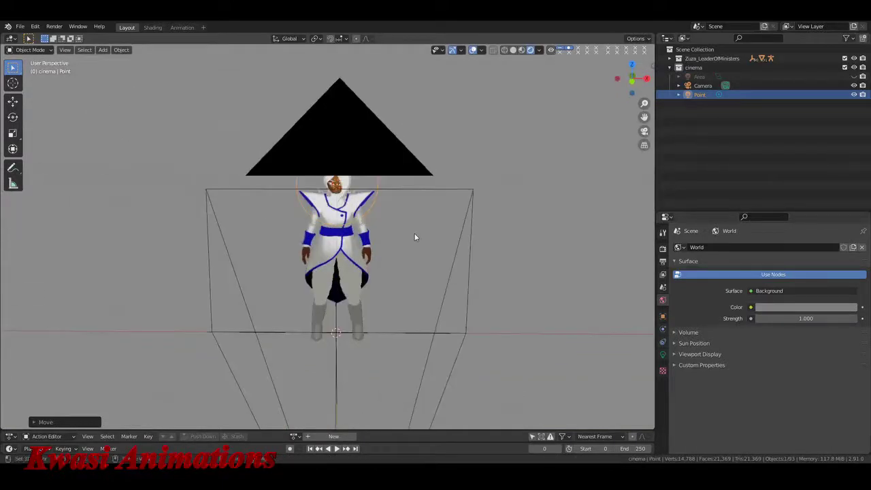
{"action": "key", "text": "KP_0"}
{"action": "key", "text": "KP_0"}
{"action": "scroll", "coordinate": [414, 237], "scroll_direction": "down", "scroll_amount": 3}
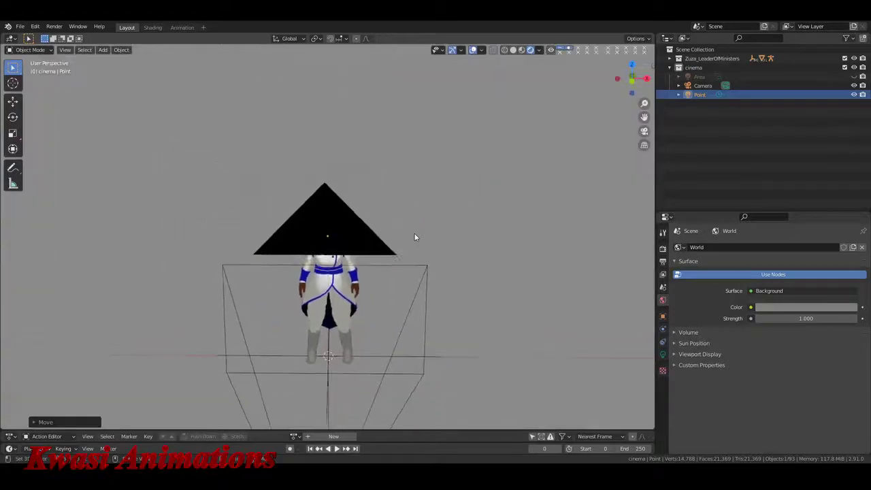
{"action": "scroll", "coordinate": [413, 237], "scroll_direction": "up", "scroll_amount": 6}
{"action": "middle_click_drag", "start_coordinate": [414, 237], "coordinate": [517, 242]}
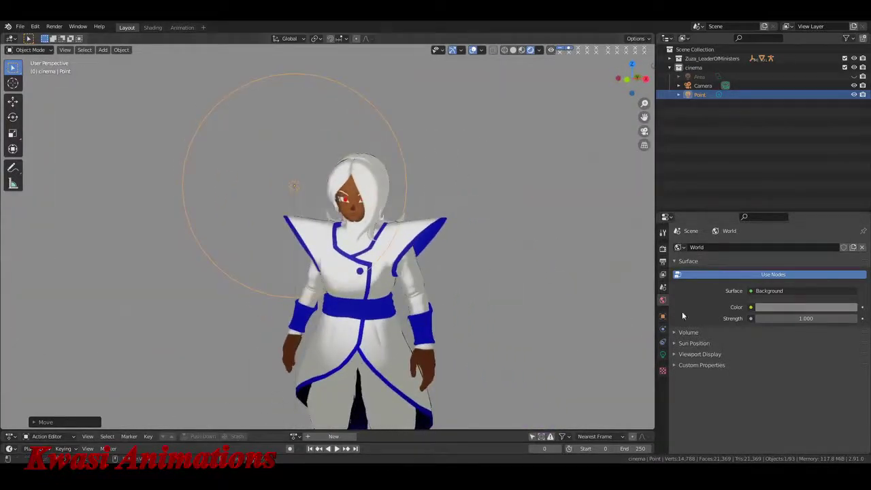
{"action": "left_click", "coordinate": [662, 354]}
{"action": "left_click_drag", "start_coordinate": [801, 305], "coordinate": [800, 305]}
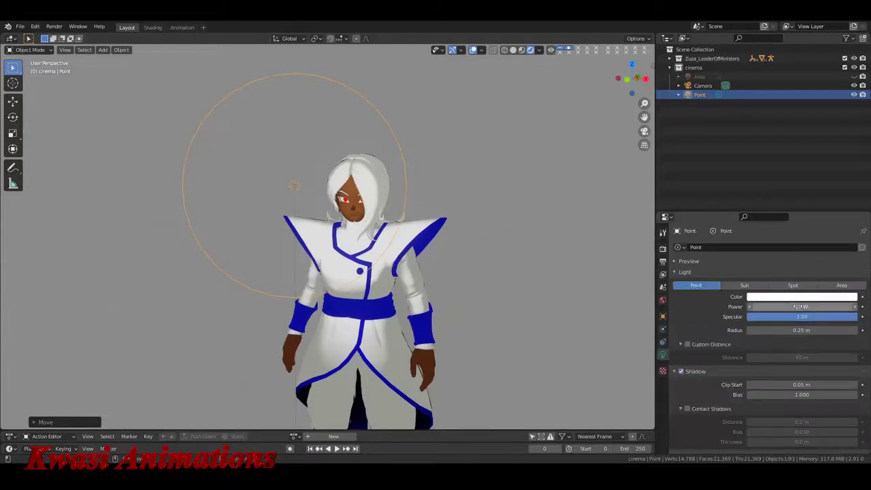
{"action": "left_click", "coordinate": [800, 306]}
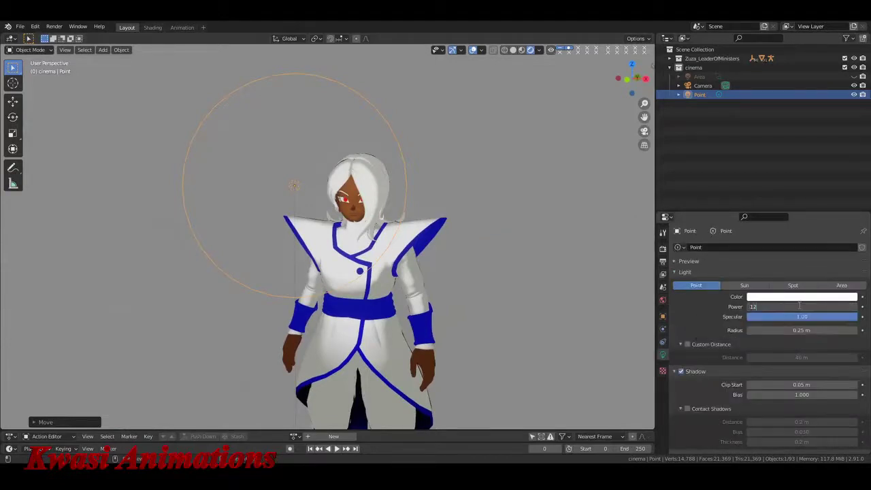
{"action": "type", "text": "125"}
{"action": "key", "text": "Return"}
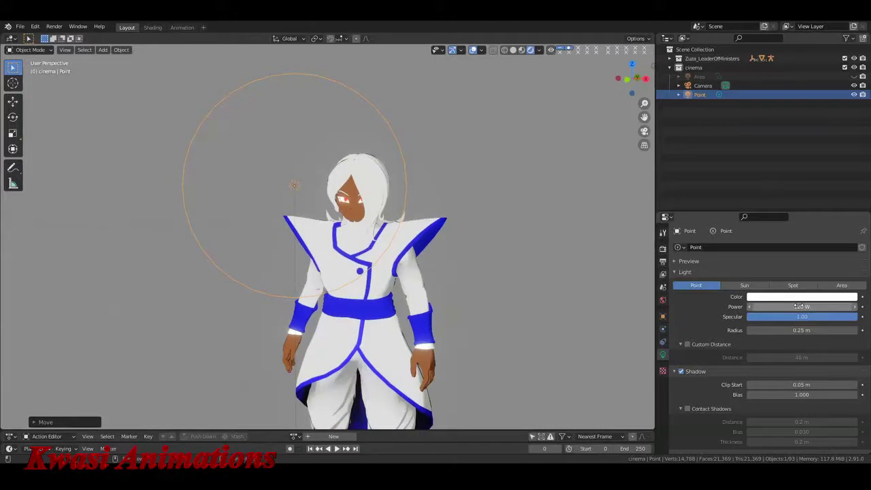
{"action": "mouse_move", "coordinate": [801, 316]}
{"action": "left_mouse_down"}
{"action": "mouse_move", "coordinate": [737, 317]}
{"action": "mouse_move", "coordinate": [787, 316]}
{"action": "left_mouse_up"}
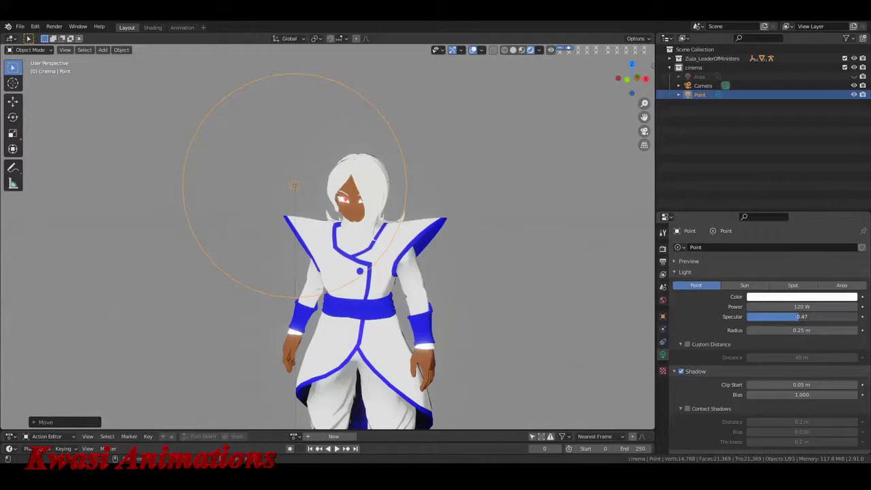
- Set the point light's specular to 1.00 and increase its radius to 0.8 m
{"action": "left_click_drag", "start_coordinate": [798, 316], "coordinate": [760, 316]}
{"action": "left_click_drag", "start_coordinate": [760, 317], "coordinate": [857, 316]}
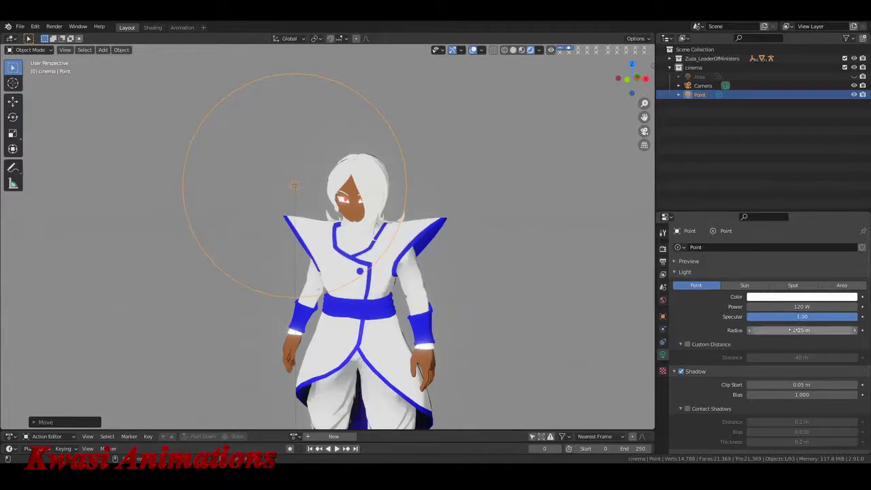
{"action": "left_click_drag", "start_coordinate": [802, 330], "coordinate": [837, 330]}
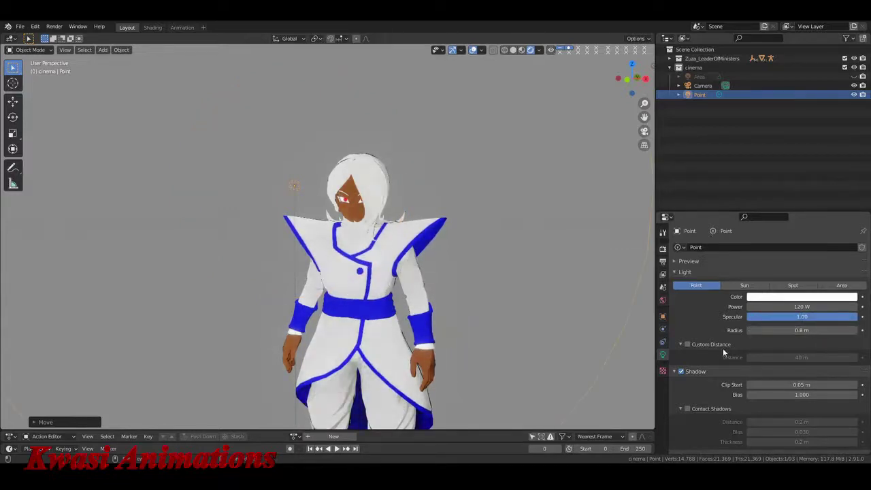
- Enable a custom distance of 1 m for the point light
{"action": "left_click", "coordinate": [695, 345]}
{"action": "left_click", "coordinate": [788, 357]}
{"action": "type", "text": "1"}
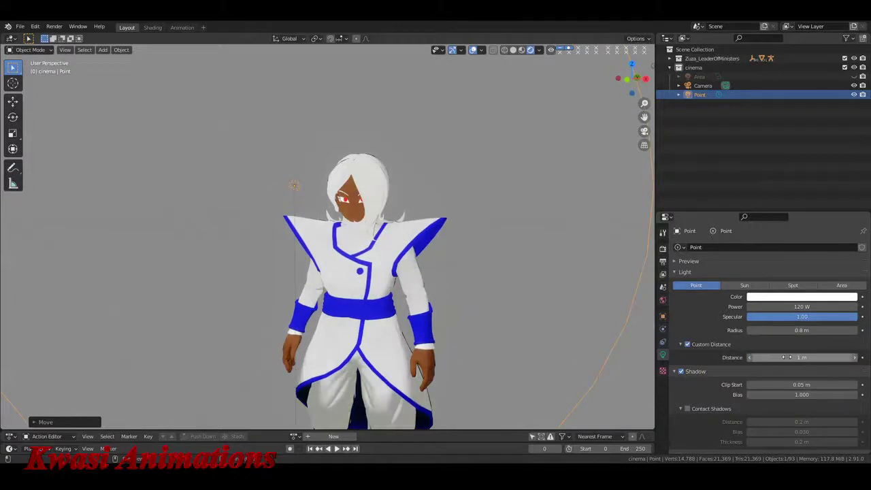
{"action": "key", "text": "Return"}
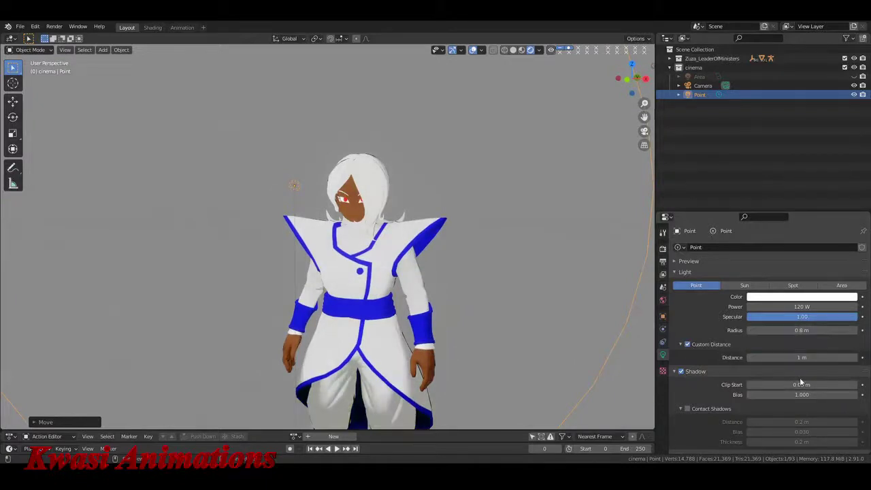
- Try a custom distance of 40 m on the point light and undo it
{"action": "left_click", "coordinate": [797, 355]}
{"action": "type", "text": "40"}
{"action": "key", "text": "Return"}
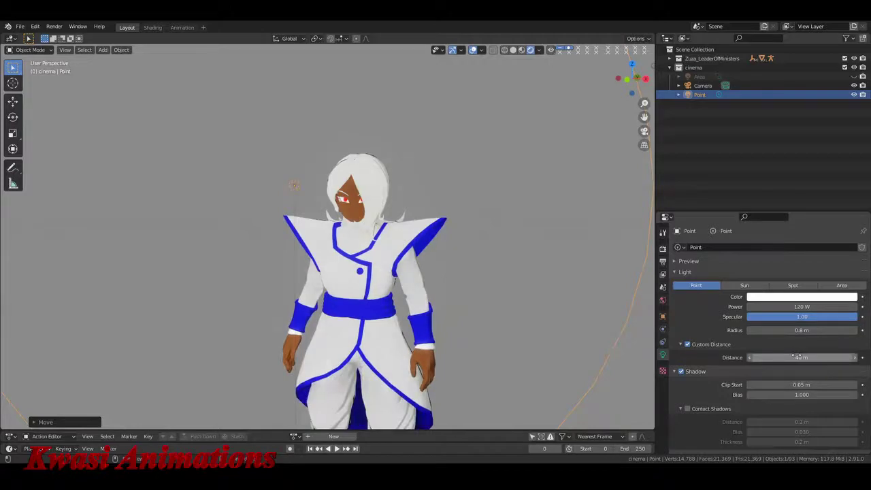
{"action": "key", "text": "ctrl+z"}
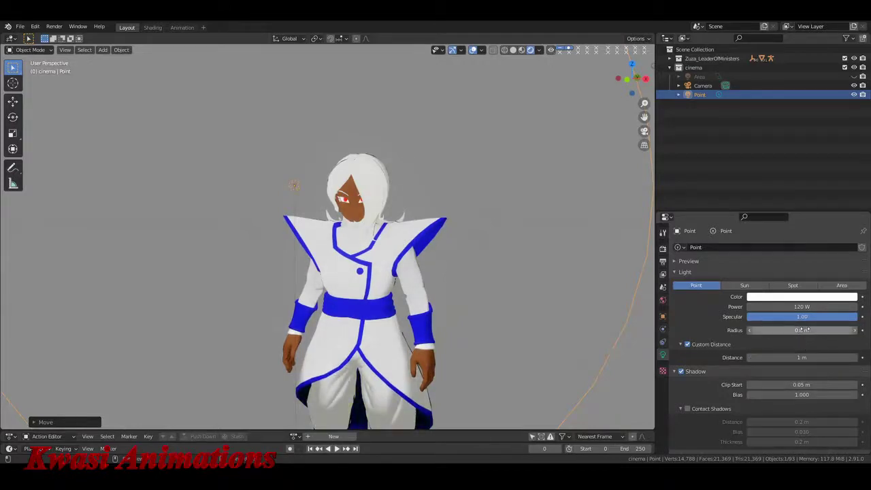
- Increase the point light's radius to 1.8 m and its custom distance to 1.3 m
{"action": "left_click_drag", "start_coordinate": [806, 330], "coordinate": [856, 330]}
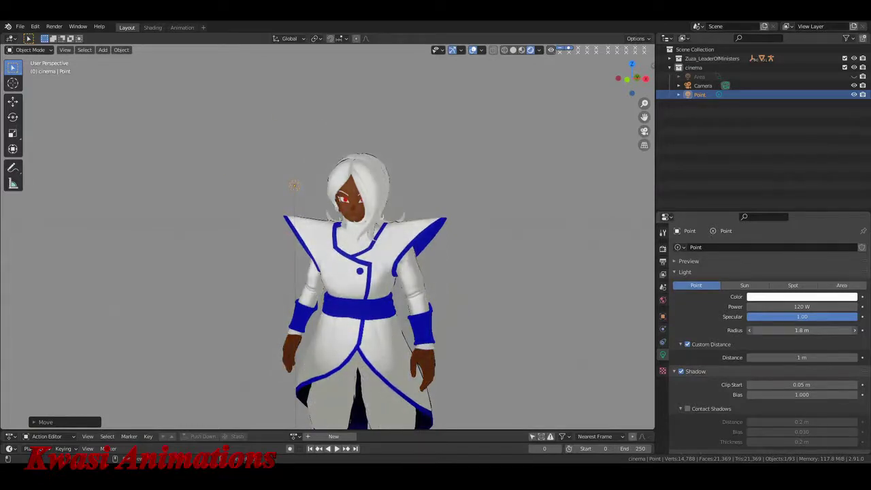
{"action": "left_click_drag", "start_coordinate": [800, 357], "coordinate": [755, 375]}
- Enable contact shadows on the point light, comparing them on and off, and raise its custom distance to 2.1 m
{"action": "left_click", "coordinate": [687, 408]}
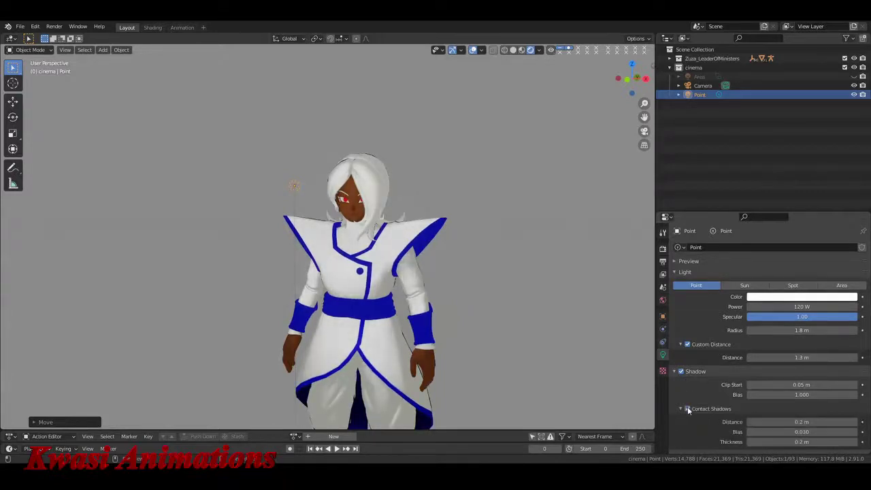
{"action": "left_click", "coordinate": [687, 408]}
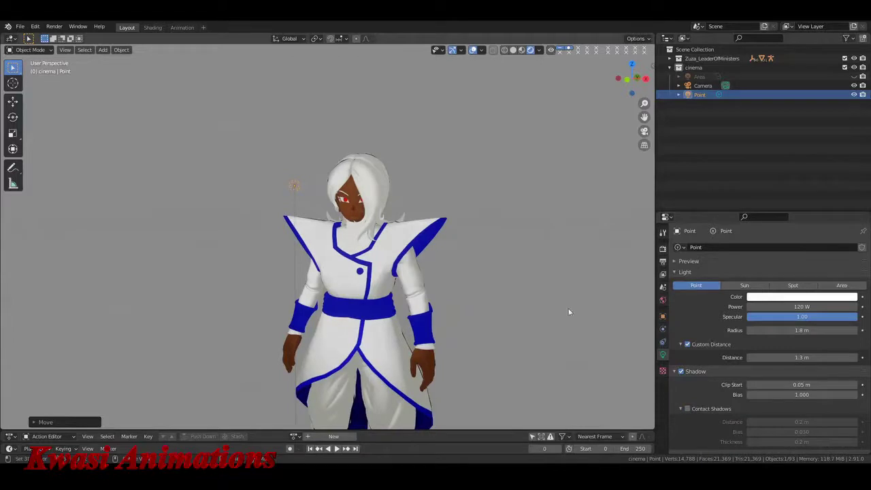
{"action": "left_click", "coordinate": [687, 408]}
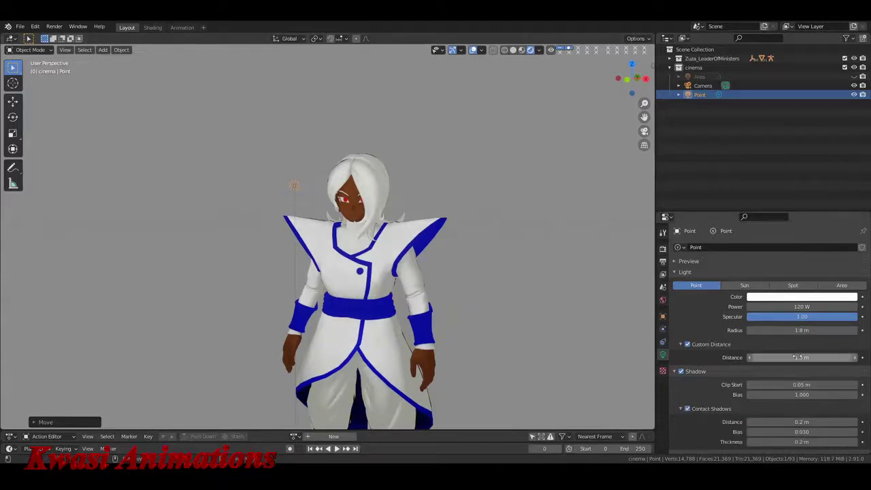
{"action": "scroll", "coordinate": [385, 186], "scroll_direction": "up", "scroll_amount": 3}
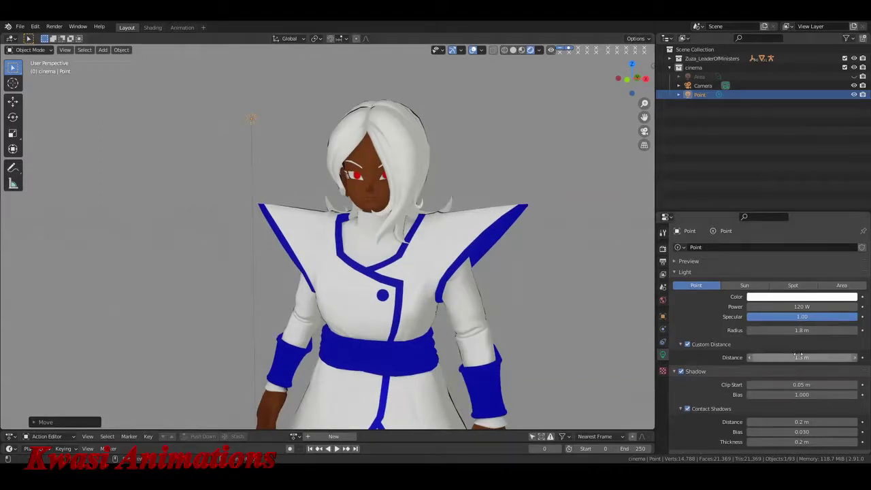
{"action": "left_click_drag", "start_coordinate": [801, 357], "coordinate": [828, 357]}
- Move the point light along Y and then freely to a position behind the character at about head height
{"action": "scroll", "coordinate": [496, 246], "scroll_direction": "down", "scroll_amount": 4}
{"action": "middle_click_drag", "start_coordinate": [496, 248], "coordinate": [240, 110]}
{"action": "scroll", "coordinate": [462, 268], "scroll_direction": "up", "scroll_amount": 3}
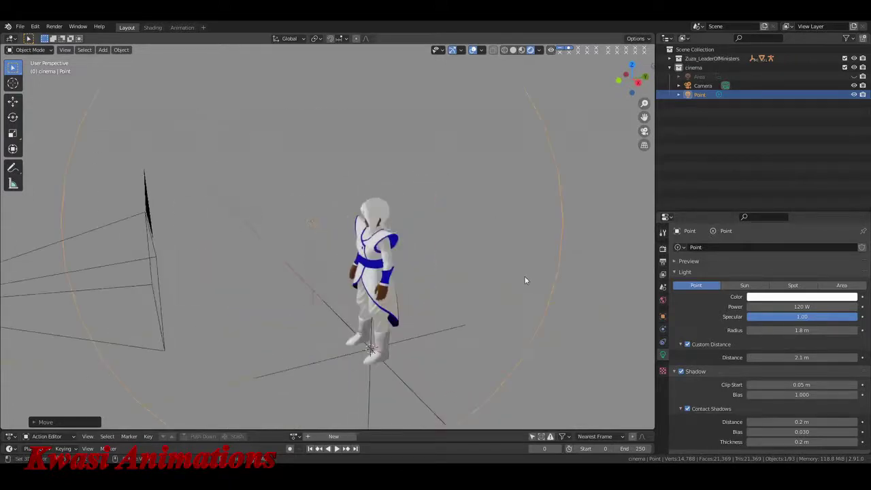
{"action": "key", "text": "g"}
{"action": "key", "text": "y"}
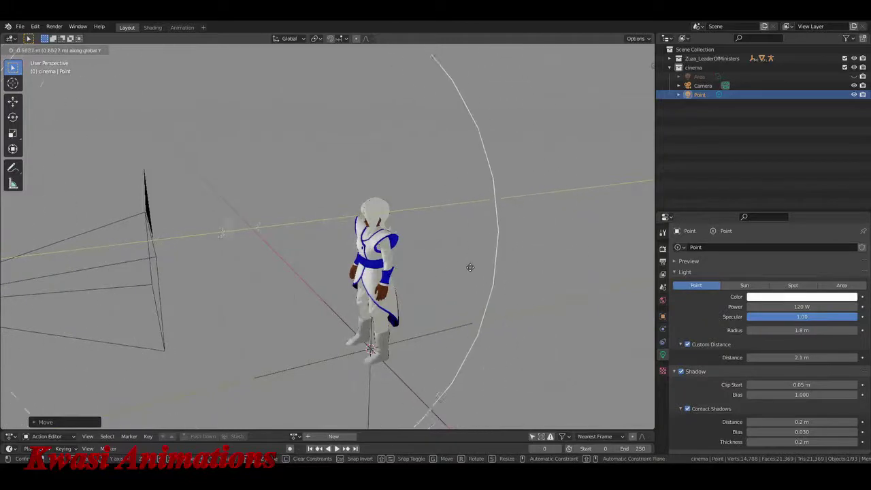
{"action": "left_click", "coordinate": [458, 281]}
{"action": "key", "text": "g"}
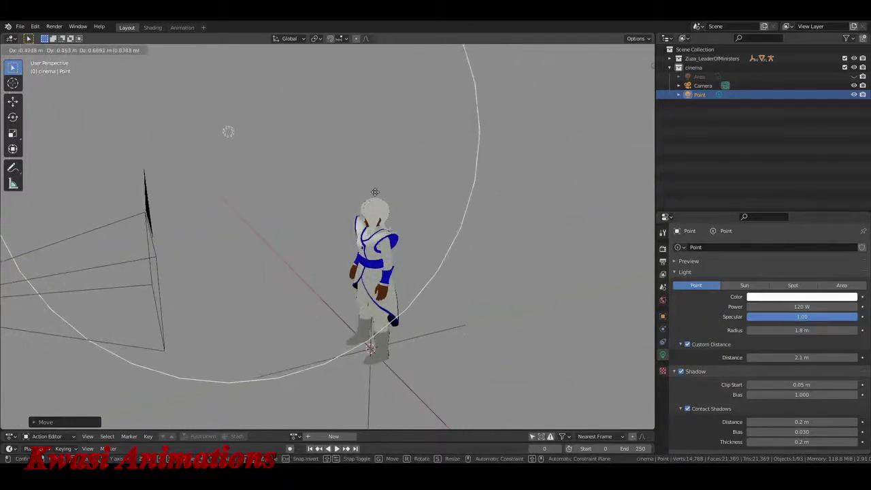
{"action": "left_click", "coordinate": [591, 275]}
- Raise the point light's power to 320 W and, checking through the camera, to 500 W
{"action": "left_click", "coordinate": [796, 308]}
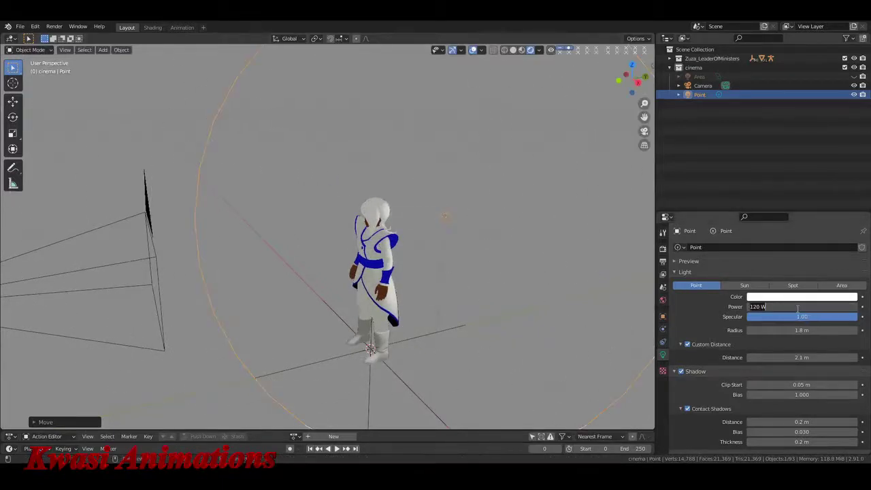
{"action": "type", "text": "320"}
{"action": "key", "text": "Return"}
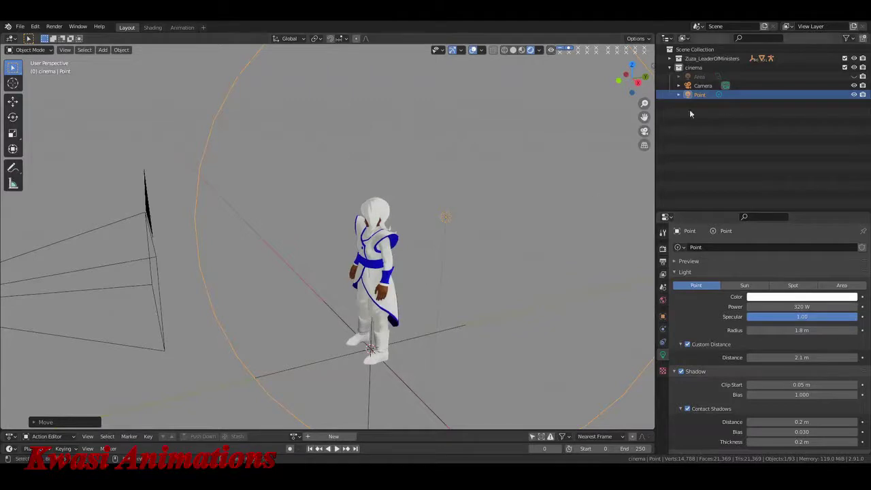
{"action": "key", "text": "KP_0"}
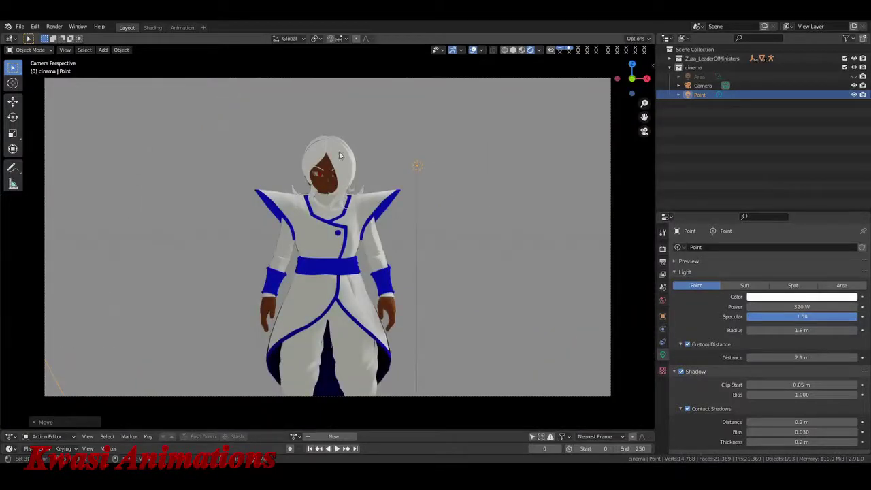
{"action": "left_click", "coordinate": [800, 306]}
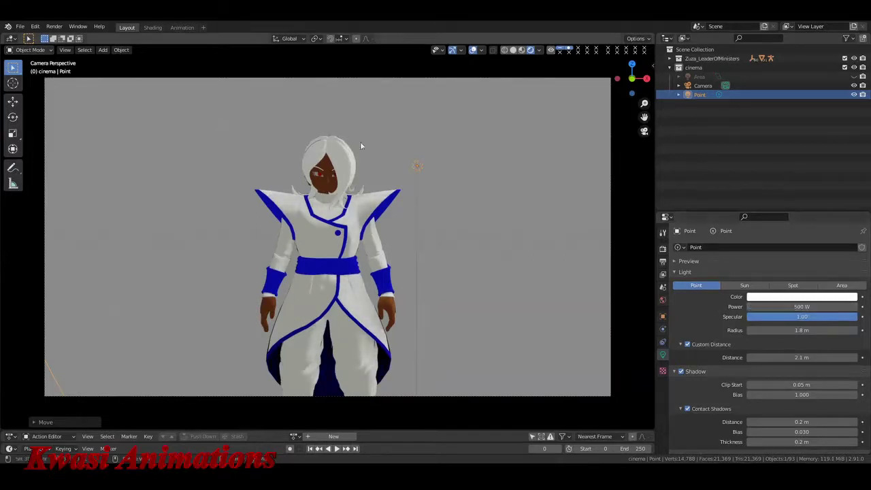
- Show the area light again and set its power to 60 W and its custom distance to 3 m
{"action": "left_click", "coordinate": [854, 77]}
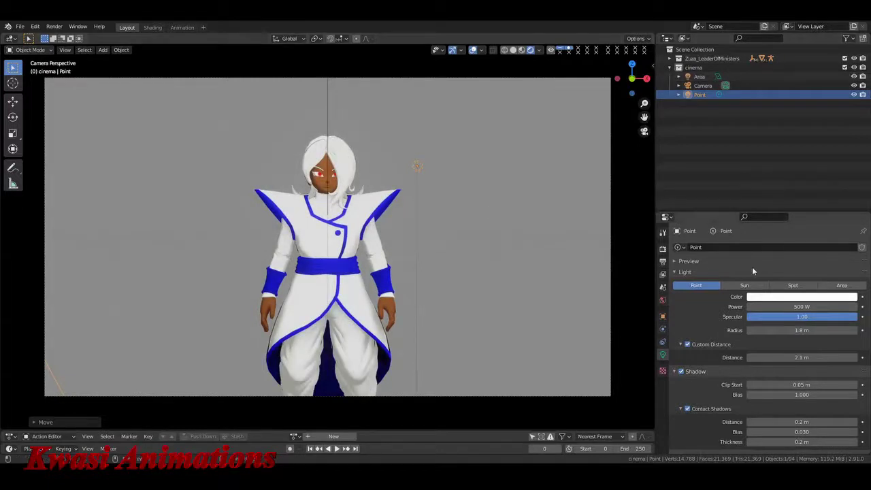
{"action": "left_click", "coordinate": [701, 76]}
{"action": "left_click", "coordinate": [791, 308]}
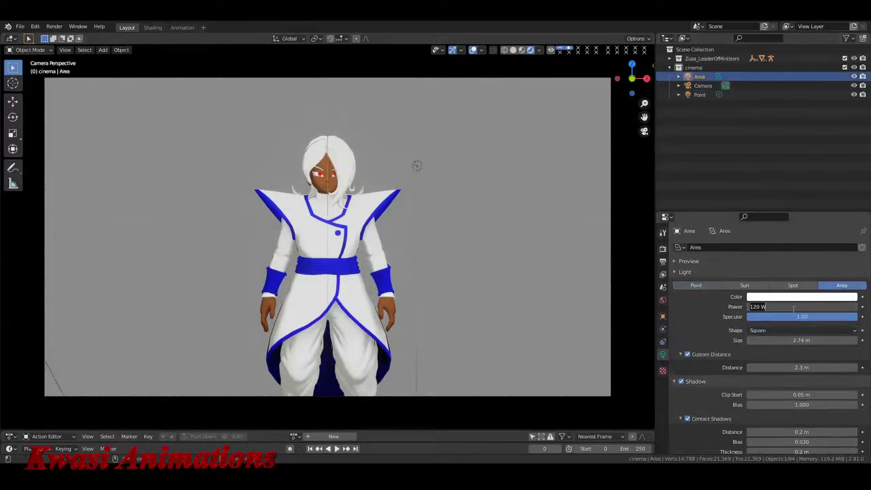
{"action": "type", "text": "60"}
{"action": "key", "text": "Return"}
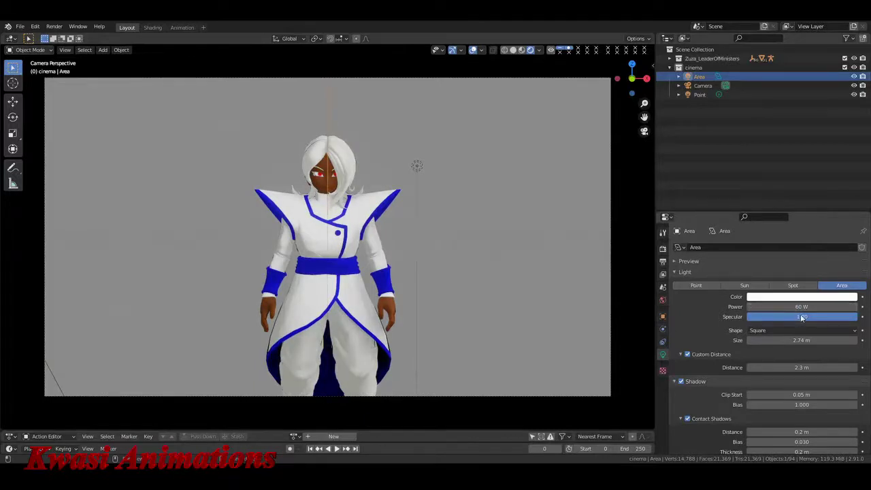
{"action": "left_click_drag", "start_coordinate": [795, 367], "coordinate": [823, 368]}
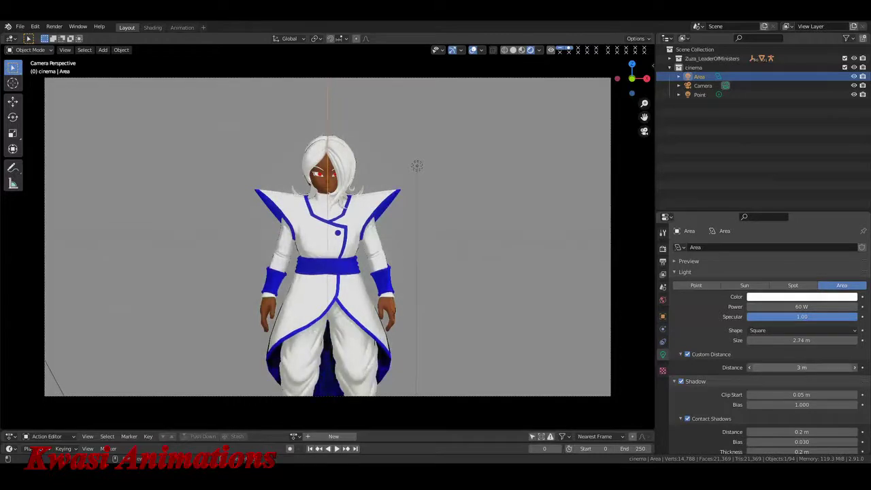
- Set the point light's power to 1200 W and change its color to red
{"action": "left_click", "coordinate": [700, 95]}
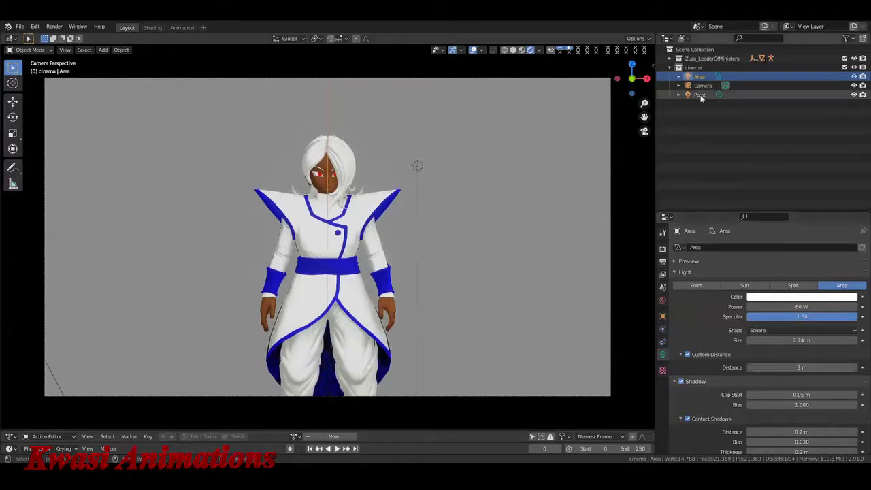
{"action": "left_click", "coordinate": [802, 307]}
{"action": "type", "text": "1200"}
{"action": "key", "text": "Return"}
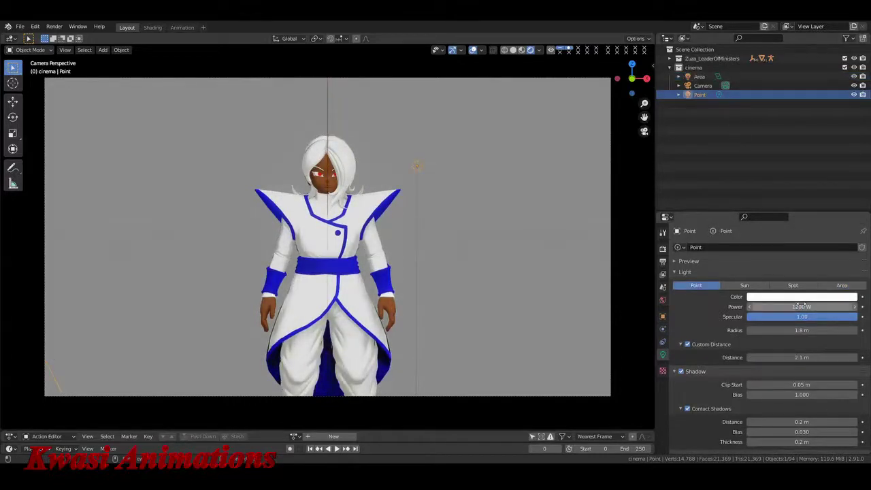
{"action": "left_click", "coordinate": [803, 298]}
{"action": "left_click", "coordinate": [809, 242]}
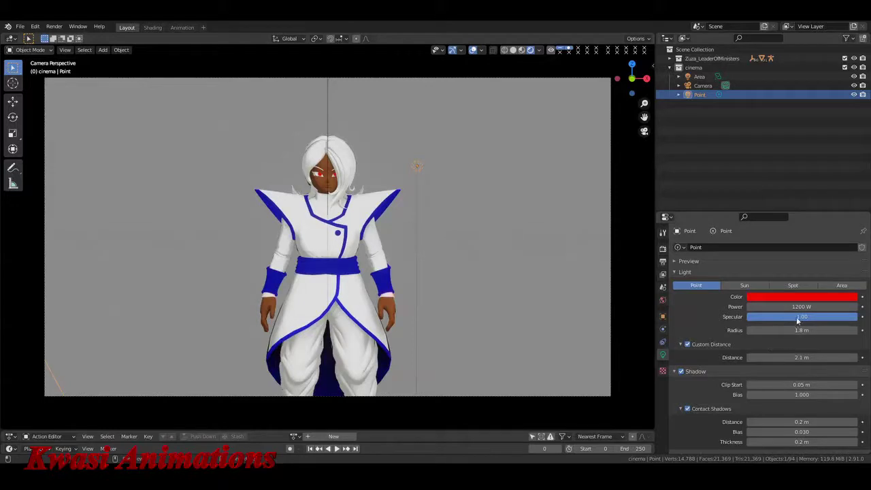
- Set the point light's custom distance to 2.3 m and adjust its radius to 0.59 m
{"action": "mouse_move", "coordinate": [803, 357]}
{"action": "left_mouse_down"}
{"action": "mouse_move", "coordinate": [766, 357]}
{"action": "mouse_move", "coordinate": [789, 357]}
{"action": "left_mouse_up"}
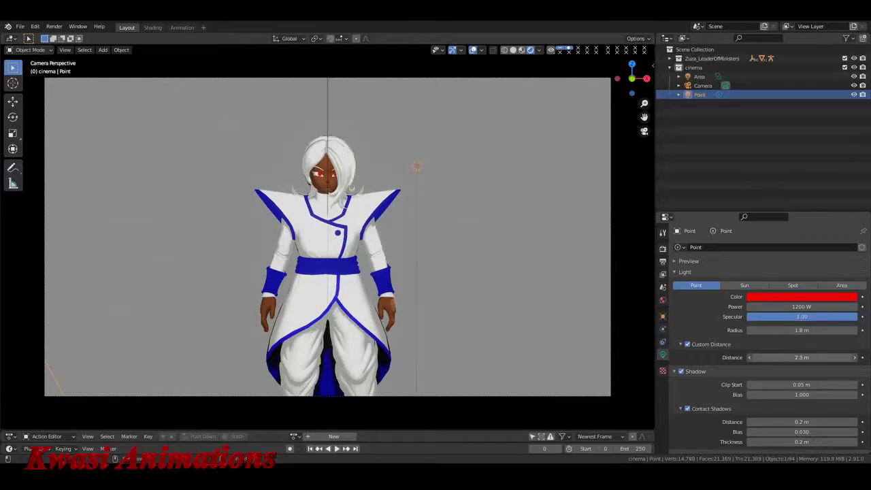
{"action": "left_click", "coordinate": [797, 330]}
{"action": "key", "text": "BackSpace"}
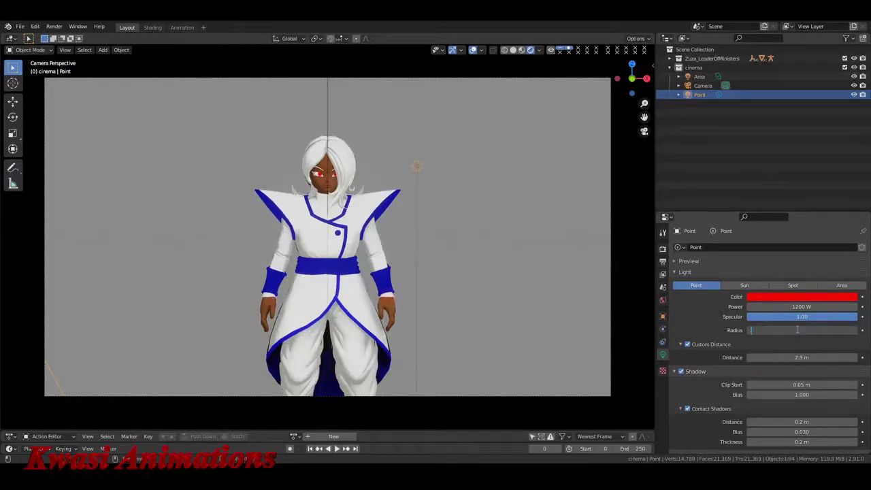
{"action": "type", "text": ".3"}
{"action": "key", "text": "Return"}
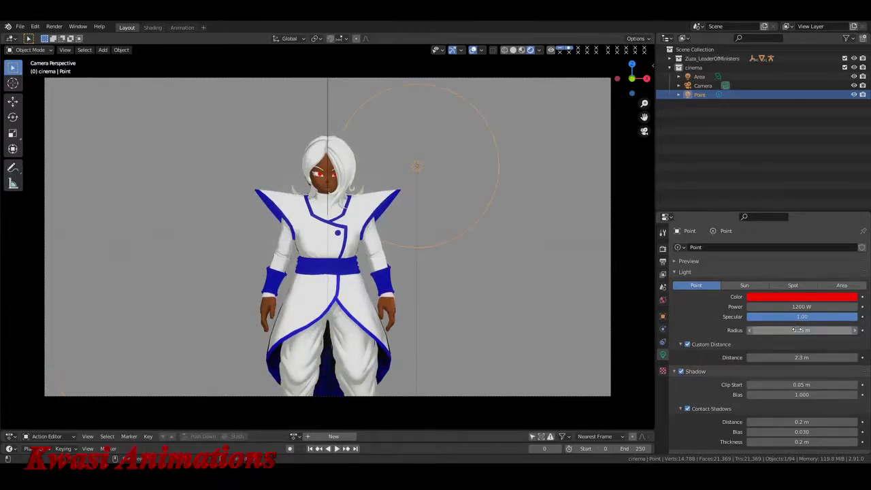
{"action": "key", "text": "KP_0"}
{"action": "middle_click_drag", "start_coordinate": [454, 237], "coordinate": [563, 276]}
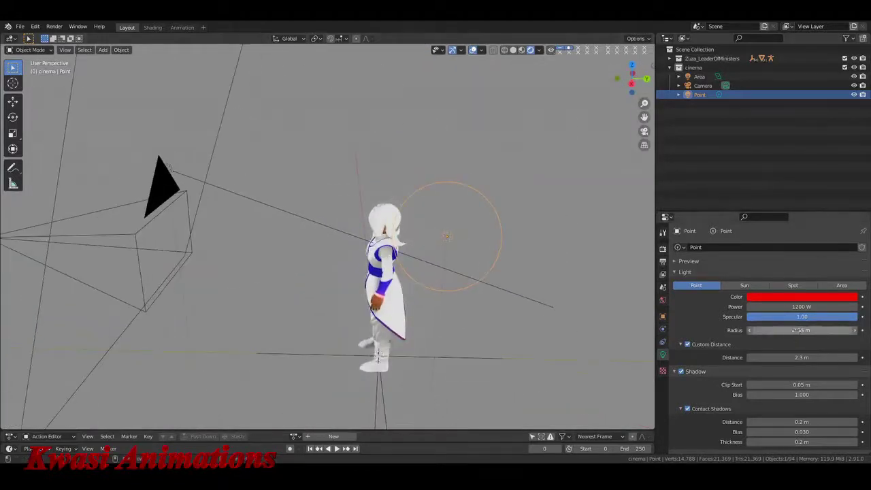
{"action": "left_click_drag", "start_coordinate": [793, 330], "coordinate": [826, 330]}
- Examine the red point light's effect from several angles around the character and hide the area light
{"action": "middle_click_drag", "start_coordinate": [437, 274], "coordinate": [485, 264]}
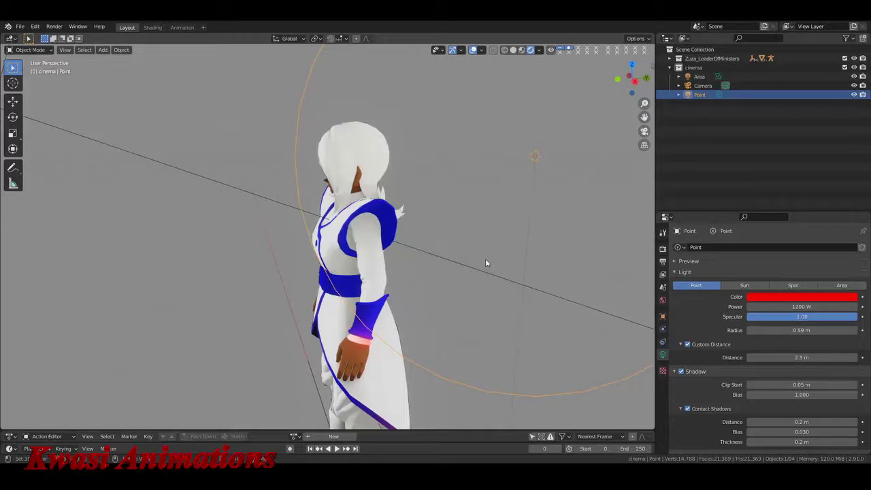
{"action": "scroll", "coordinate": [485, 263], "scroll_direction": "up", "scroll_amount": 3}
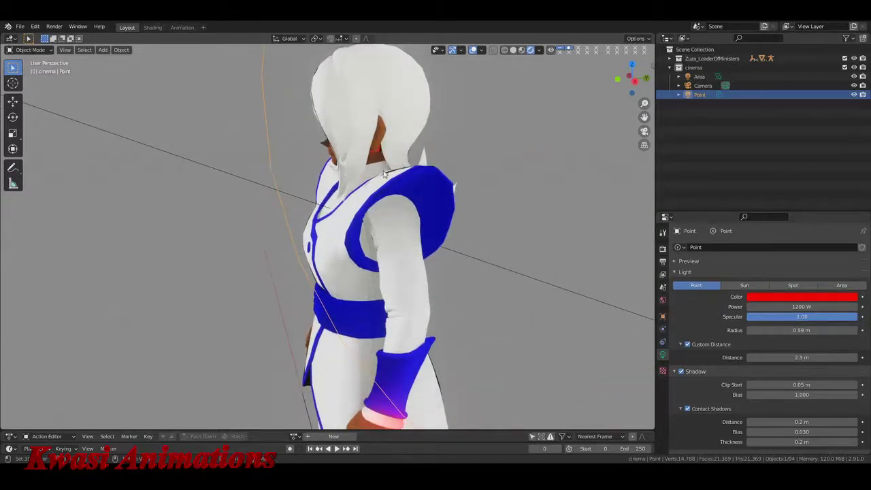
{"action": "middle_click_drag", "start_coordinate": [376, 155], "coordinate": [394, 151]}
{"action": "scroll", "coordinate": [496, 240], "scroll_direction": "down", "scroll_amount": 5}
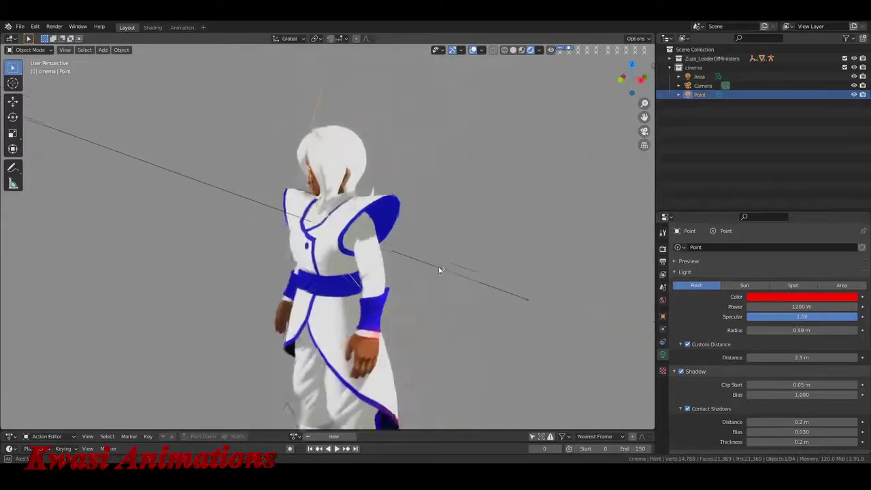
{"action": "middle_click_drag", "start_coordinate": [439, 268], "coordinate": [516, 291]}
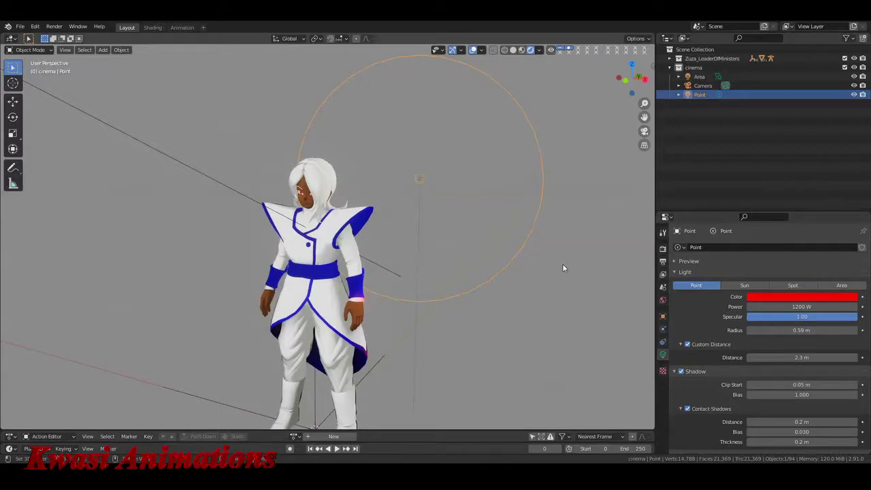
{"action": "left_click", "coordinate": [853, 76]}
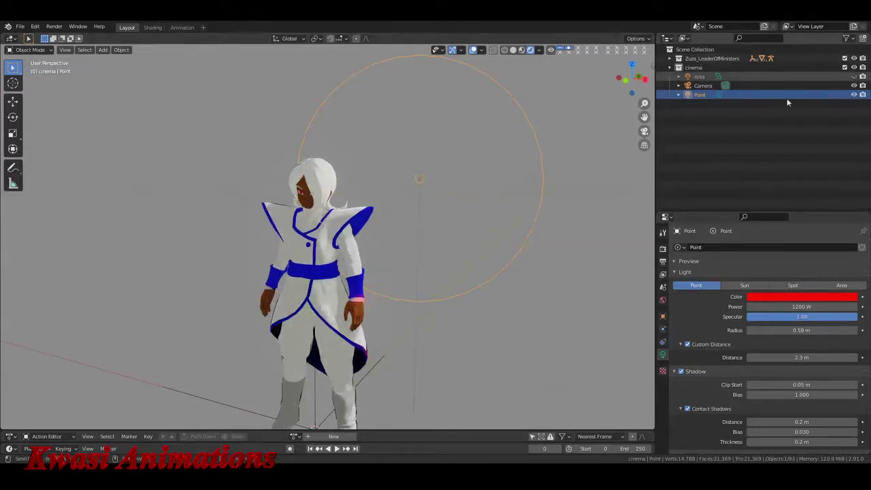
- Move the point light along the Y axis to in front of the character and change its color to white
{"action": "key", "text": "g"}
{"action": "key", "text": "y"}
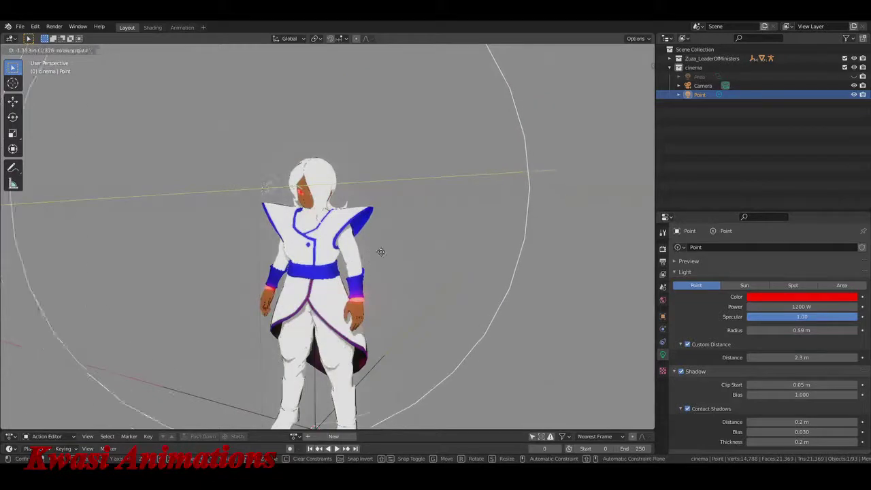
{"action": "left_click", "coordinate": [377, 256]}
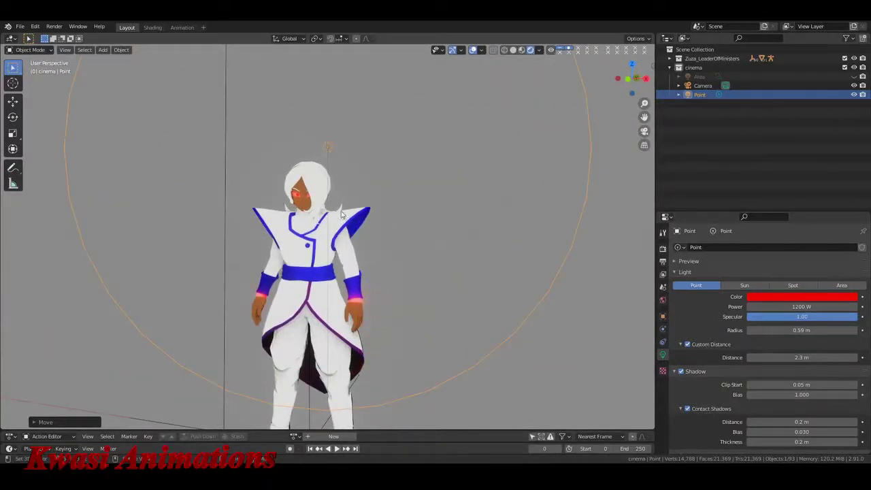
{"action": "middle_click_drag", "start_coordinate": [370, 259], "coordinate": [426, 262]}
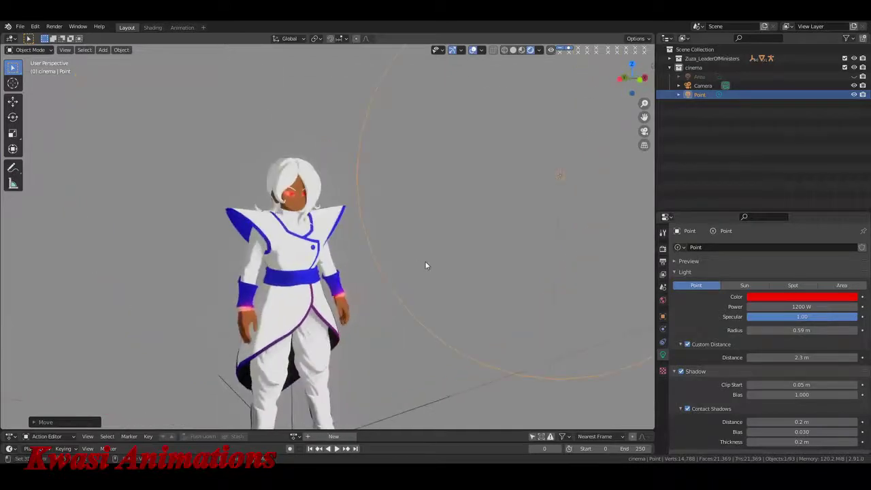
{"action": "left_click", "coordinate": [788, 296]}
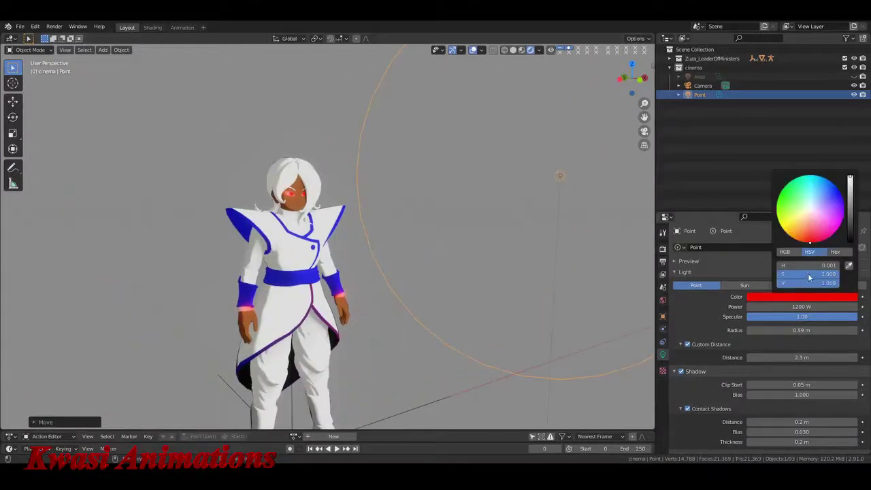
{"action": "left_click_drag", "start_coordinate": [813, 274], "coordinate": [746, 275]}
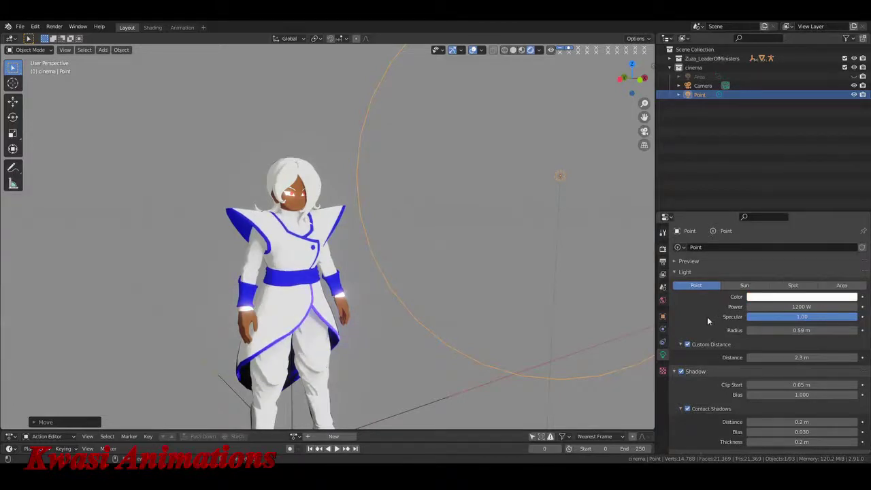
- Delete the point light and the area light from the cinema collection
{"action": "key", "text": "x"}
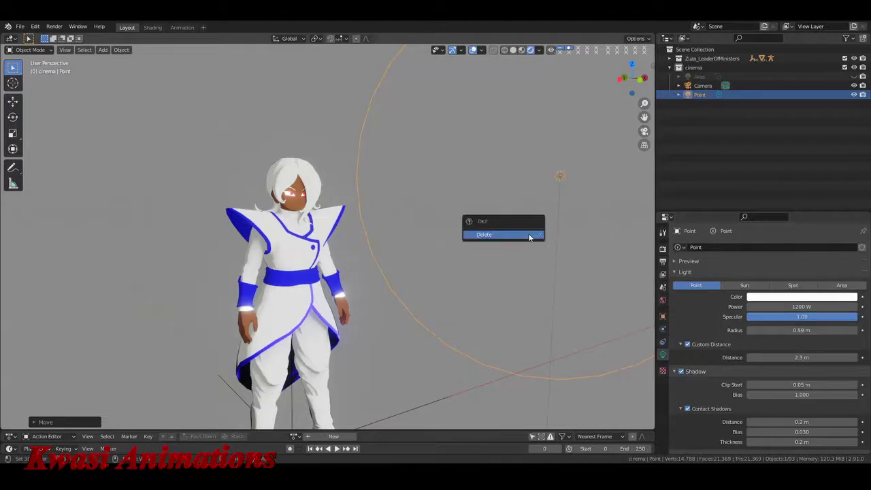
{"action": "left_click", "coordinate": [531, 234]}
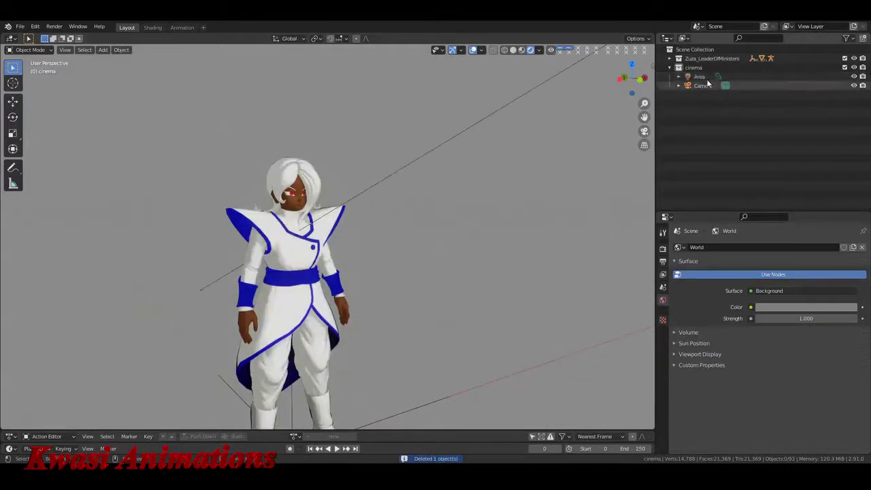
{"action": "left_click", "coordinate": [721, 77]}
{"action": "key", "text": "x"}
{"action": "left_click", "coordinate": [515, 202]}
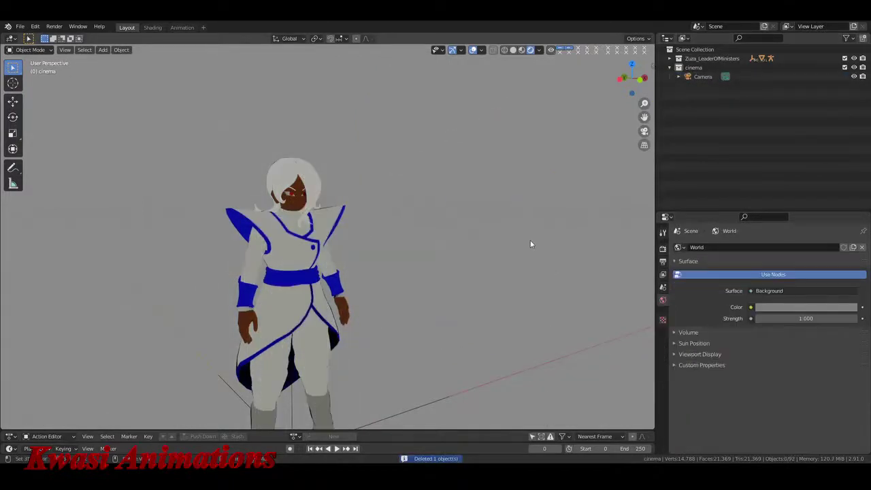
- Add a spot light and raise it along the Z axis high above the character
{"action": "key", "text": "shift+a"}
{"action": "mouse_move", "coordinate": [516, 233]}
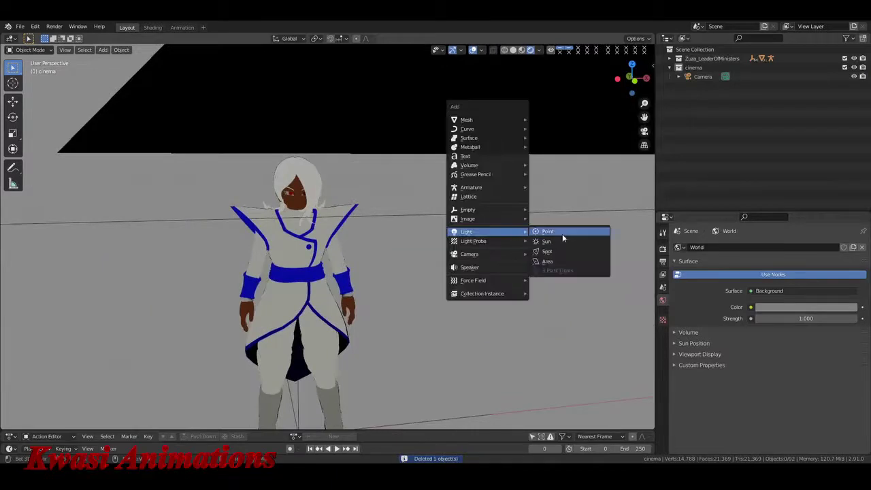
{"action": "left_click", "coordinate": [549, 251]}
{"action": "middle_click_drag", "start_coordinate": [531, 253], "coordinate": [493, 275]}
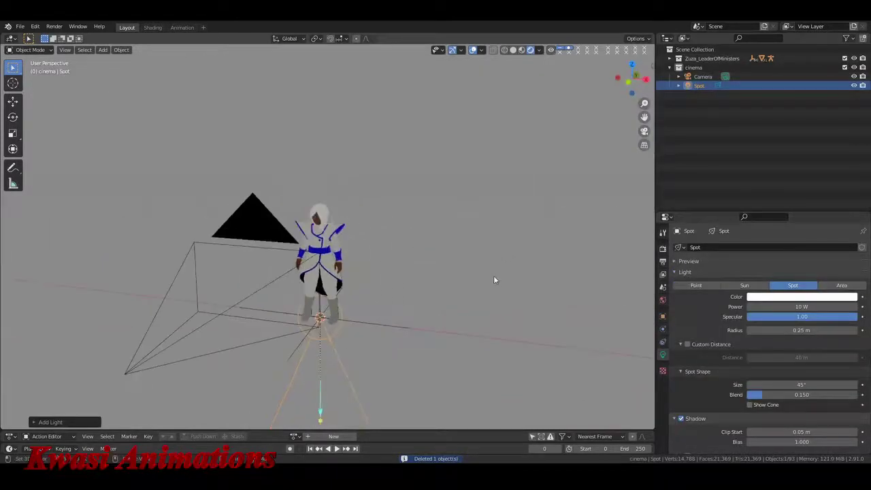
{"action": "key", "text": "g"}
{"action": "key", "text": "z"}
{"action": "left_click", "coordinate": [525, 237]}
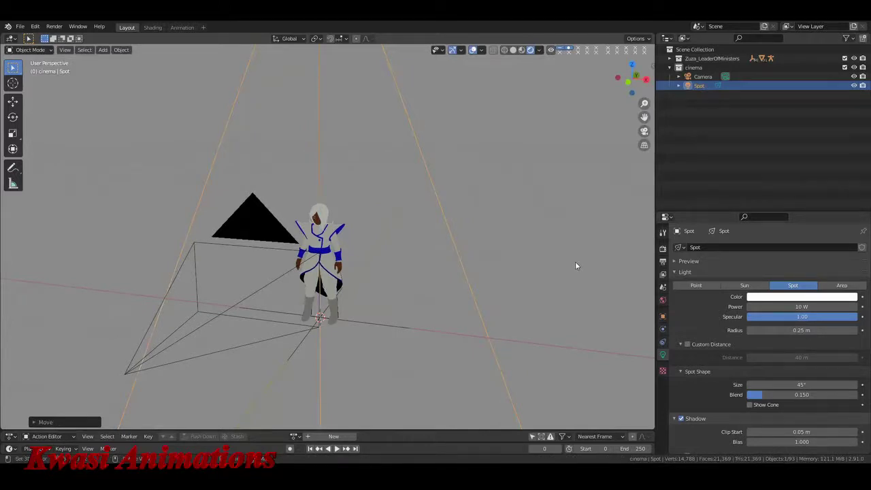
- Set the spot light's power to 320 W and enable its custom distance, adjusting it to 4 m
{"action": "double_click", "coordinate": [802, 307]}
{"action": "type", "text": "5"}
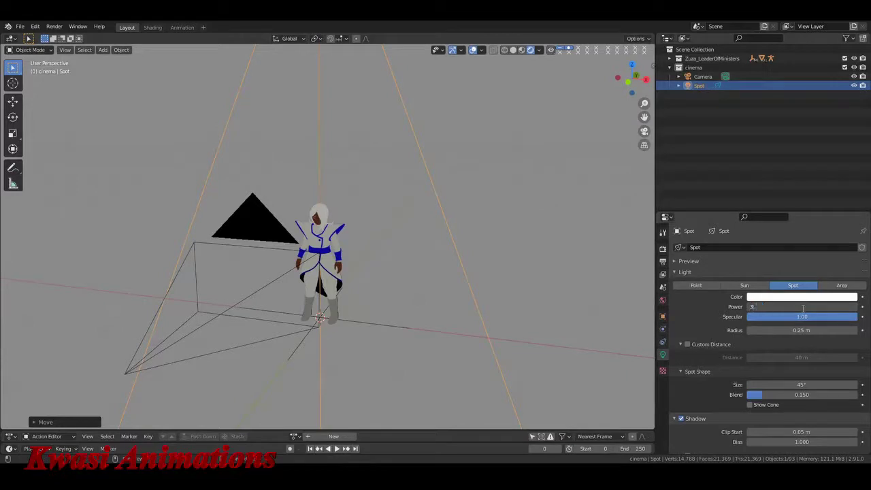
{"action": "type", "text": "0"}
{"action": "key", "text": "Return"}
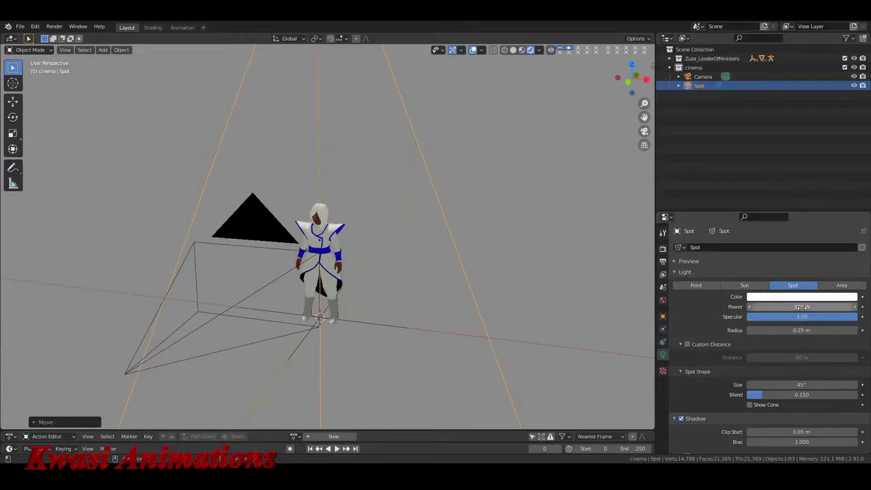
{"action": "left_click", "coordinate": [686, 345]}
{"action": "double_click", "coordinate": [804, 356]}
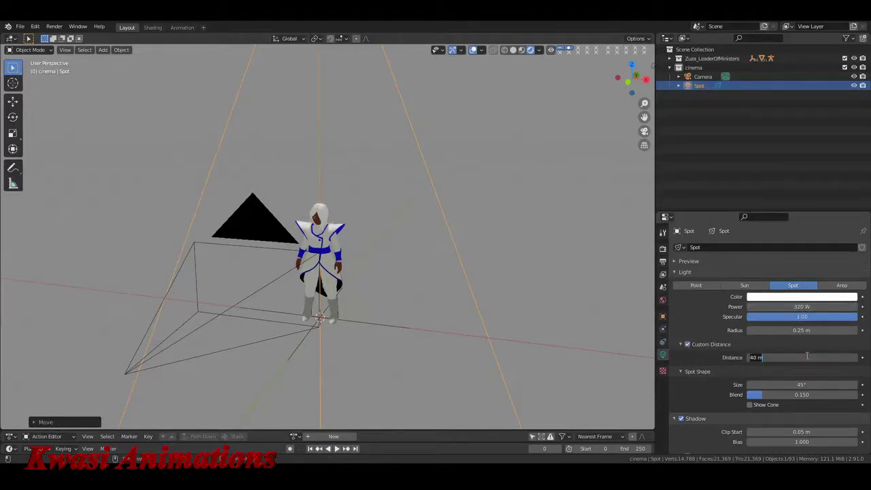
{"action": "type", "text": "10"}
{"action": "key", "text": "Return"}
{"action": "double_click", "coordinate": [805, 356]}
{"action": "type", "text": "3"}
{"action": "key", "text": "Return"}
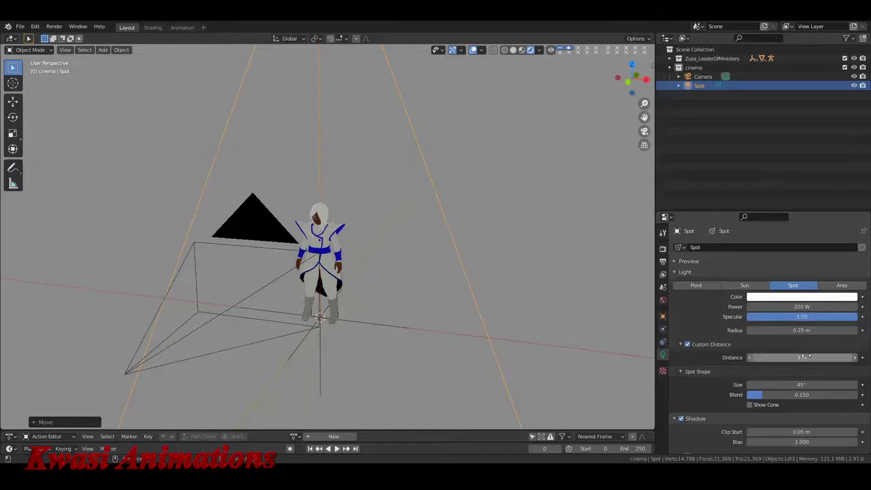
{"action": "left_click_drag", "start_coordinate": [794, 357], "coordinate": [796, 357]}
- Enable contact shadows for the spot light
{"action": "middle_click_drag", "start_coordinate": [370, 262], "coordinate": [407, 279]}
{"action": "scroll", "coordinate": [722, 369], "scroll_direction": "down", "scroll_amount": 2}
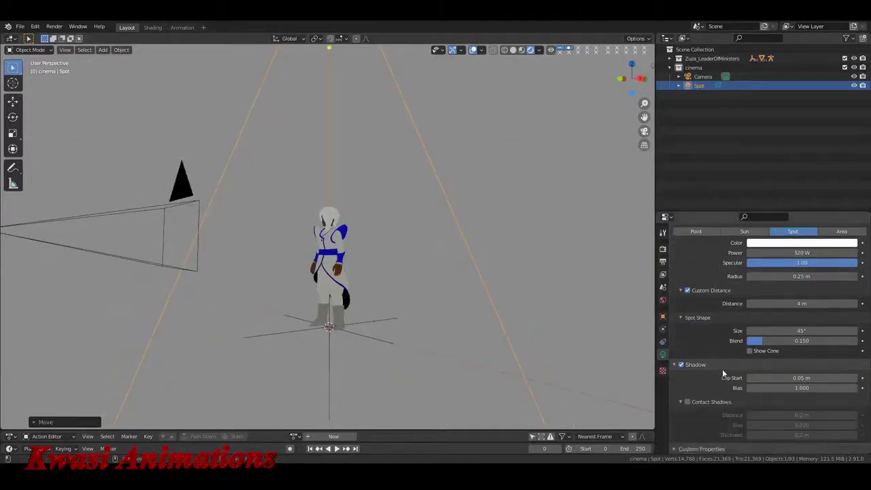
{"action": "left_click", "coordinate": [687, 401]}
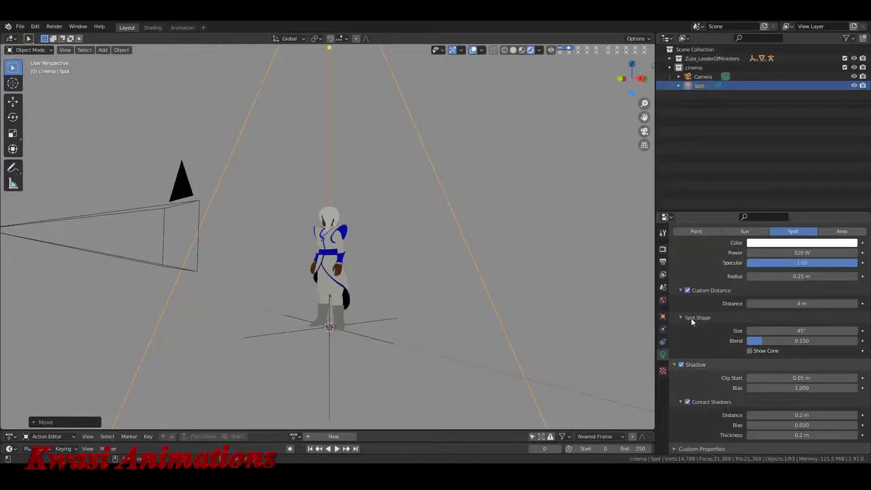
- Try a spot size of 30° and a different angle before returning the size to 45°
{"action": "left_click", "coordinate": [792, 330]}
{"action": "type", "text": "30"}
{"action": "key", "text": "Return"}
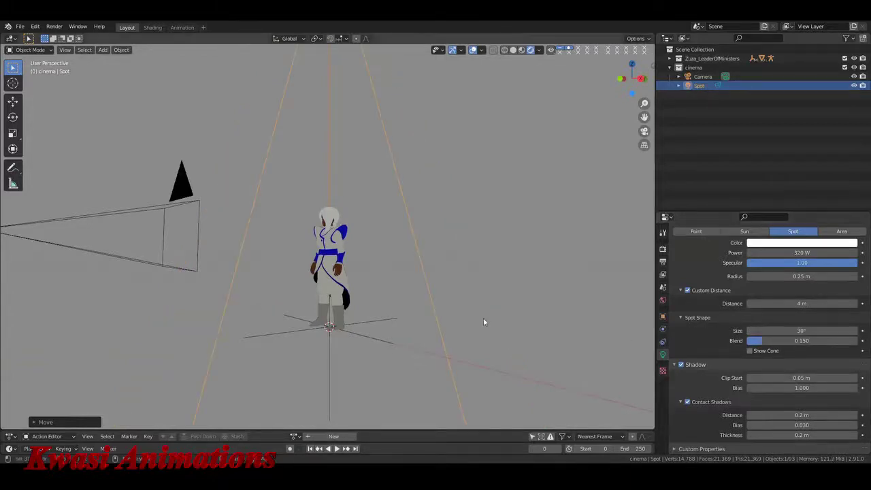
{"action": "left_click", "coordinate": [802, 332]}
{"action": "type", "text": "15"}
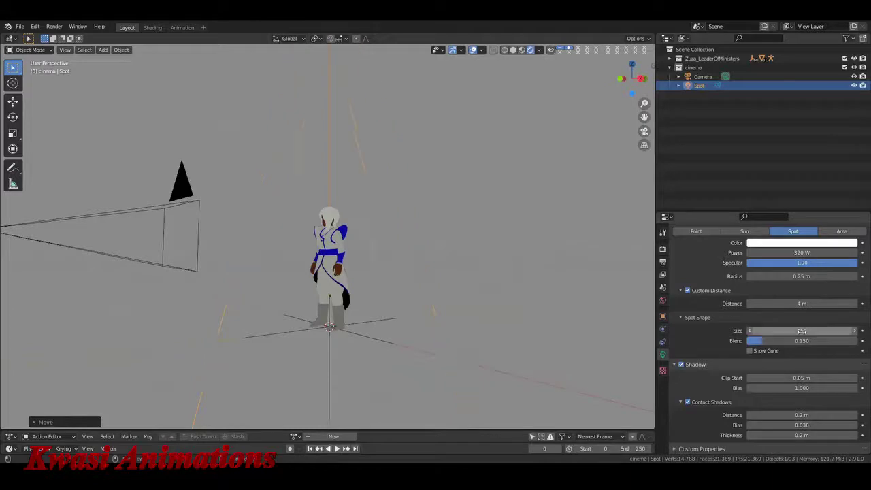
{"action": "type", "text": "0"}
{"action": "key", "text": "Return"}
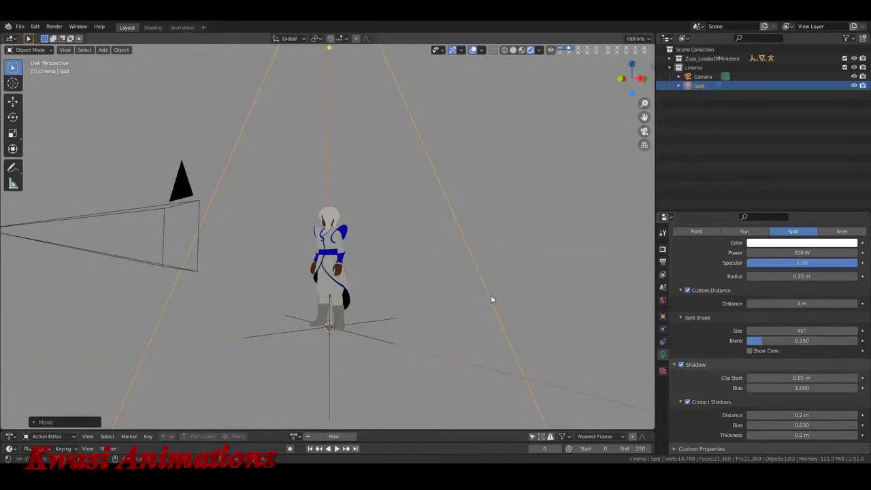
- Raise the spot light further along the Z axis and set its power to 2000 W
{"action": "key", "text": "g"}
{"action": "key", "text": "z"}
{"action": "left_click", "coordinate": [502, 220]}
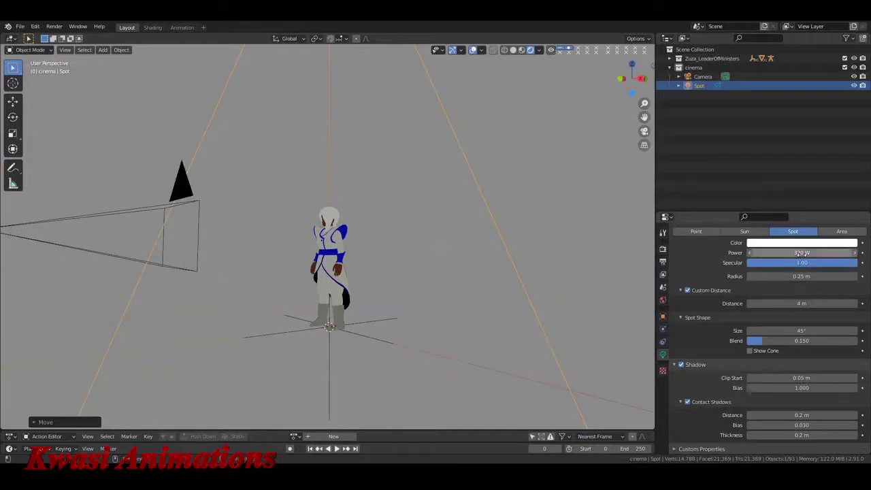
{"action": "left_click", "coordinate": [802, 253]}
{"action": "type", "text": "2000"}
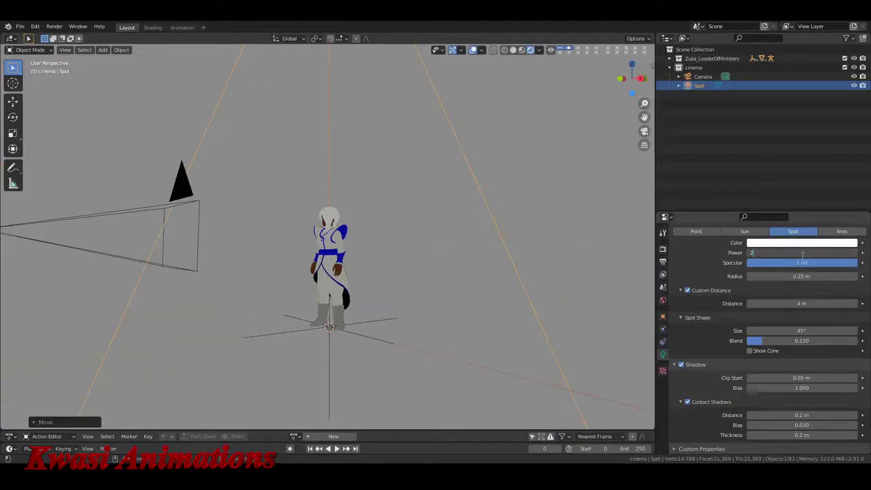
{"action": "key", "text": "Return"}
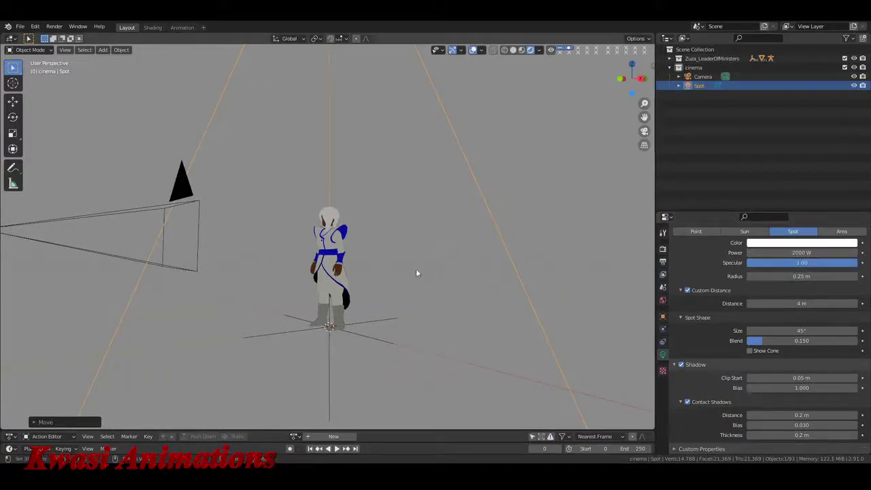
- Increase the spot light's custom distance to 6.9 m and check how the light reaches the character
{"action": "middle_click_drag", "start_coordinate": [416, 268], "coordinate": [371, 227]}
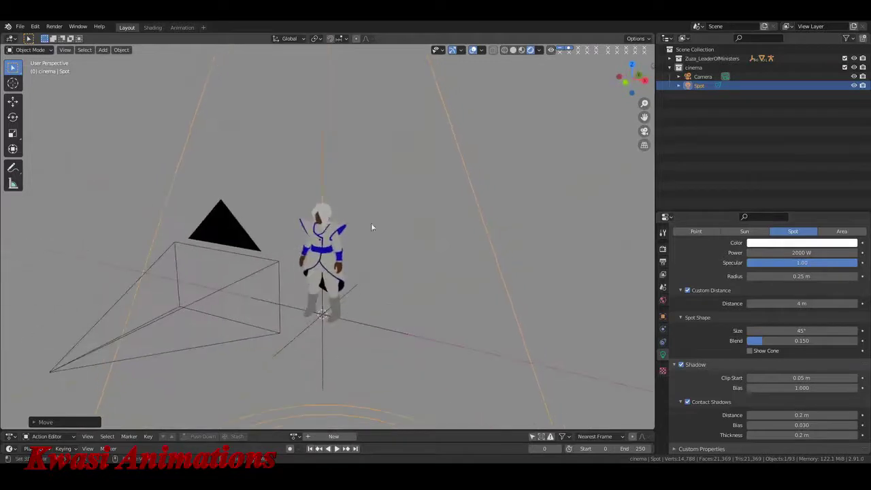
{"action": "middle_click_drag", "start_coordinate": [478, 291], "coordinate": [443, 293]}
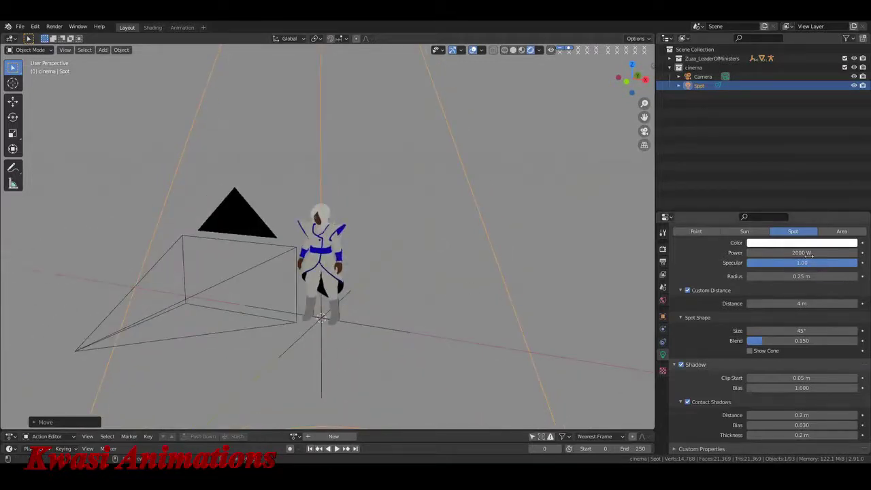
{"action": "left_click_drag", "start_coordinate": [770, 303], "coordinate": [788, 304]}
{"action": "scroll", "coordinate": [409, 269], "scroll_direction": "up", "scroll_amount": 3}
{"action": "middle_click_drag", "start_coordinate": [409, 269], "coordinate": [374, 248]}
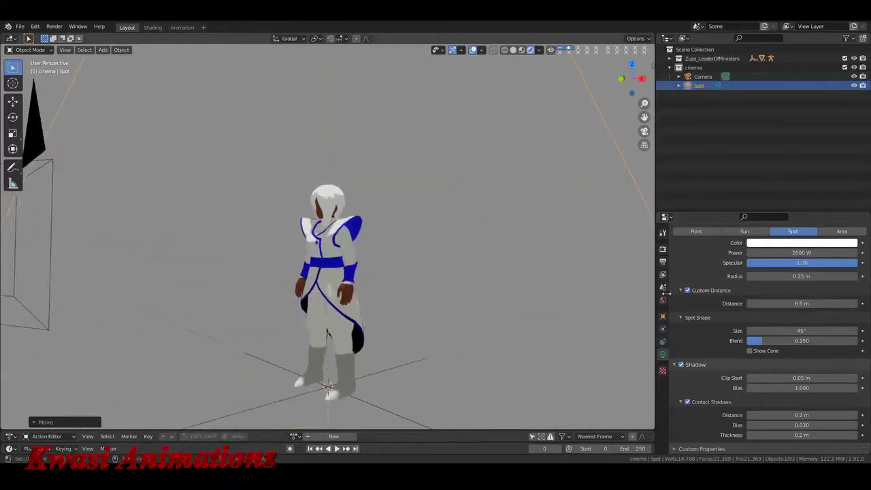
- Set the world background color to black and hide the viewport overlays
{"action": "left_click", "coordinate": [662, 300]}
{"action": "left_click", "coordinate": [808, 307]}
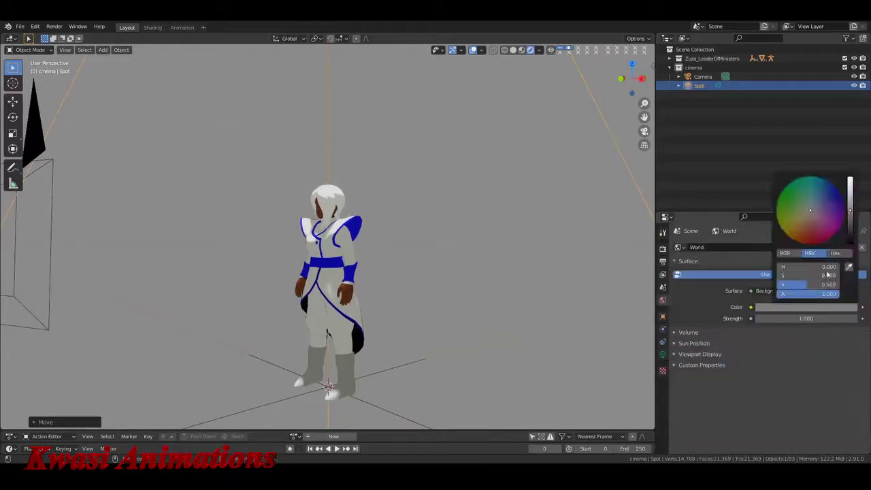
{"action": "left_click_drag", "start_coordinate": [849, 235], "coordinate": [850, 241]}
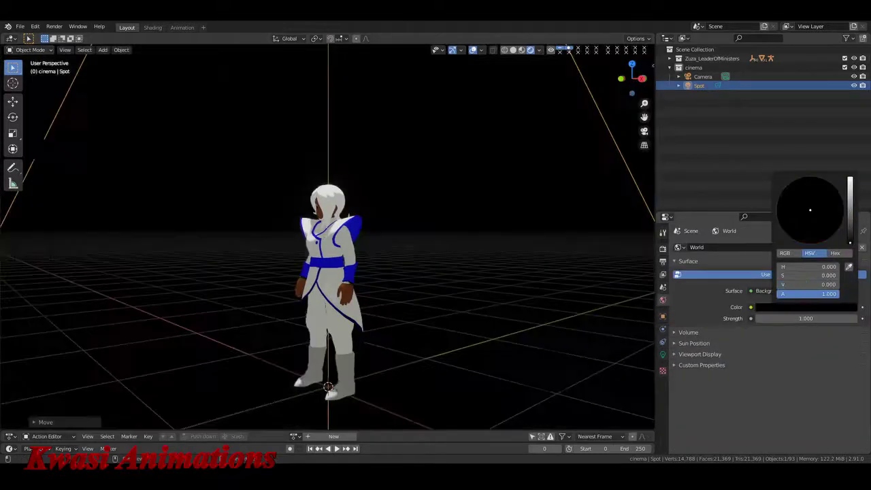
{"action": "left_click", "coordinate": [471, 51]}
{"action": "middle_click_drag", "start_coordinate": [389, 150], "coordinate": [413, 227]}
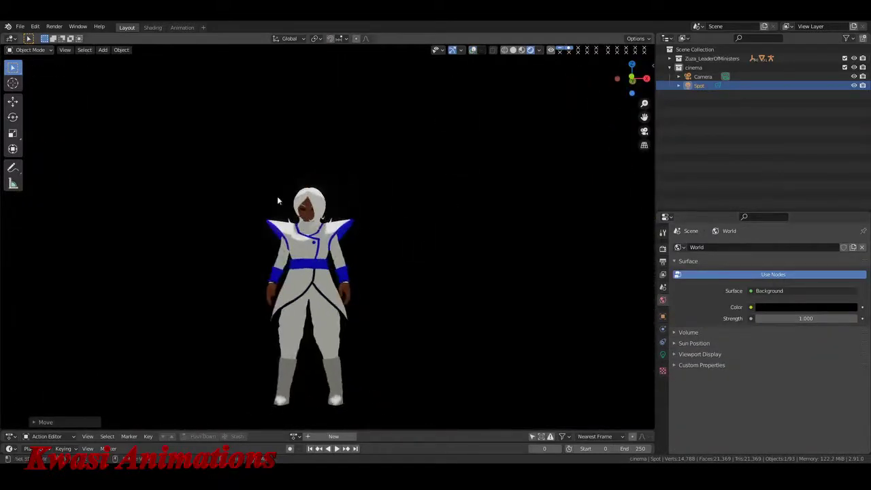
- Expand the character's collection and armature in the outliner, select eye_whites_zuza, and display its material settings
{"action": "left_click", "coordinate": [670, 59]}
{"action": "left_click", "coordinate": [685, 159]}
{"action": "scroll", "coordinate": [725, 170], "scroll_direction": "down", "scroll_amount": 5}
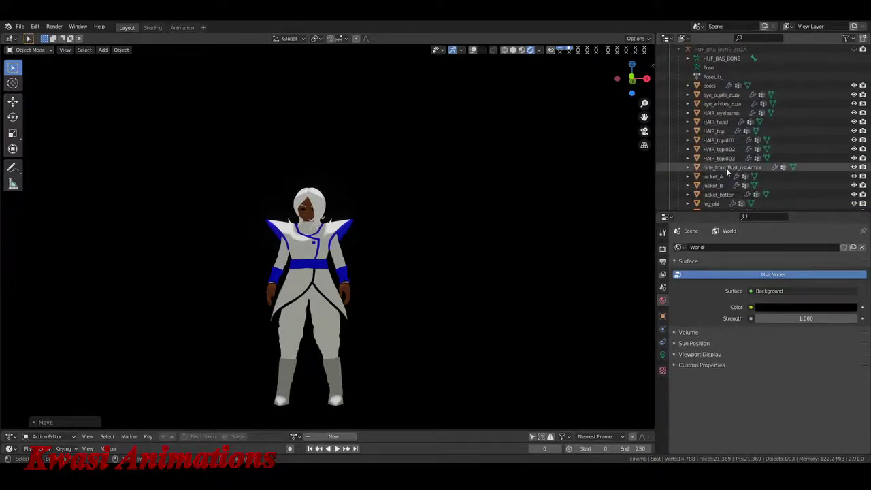
{"action": "left_click", "coordinate": [721, 104]}
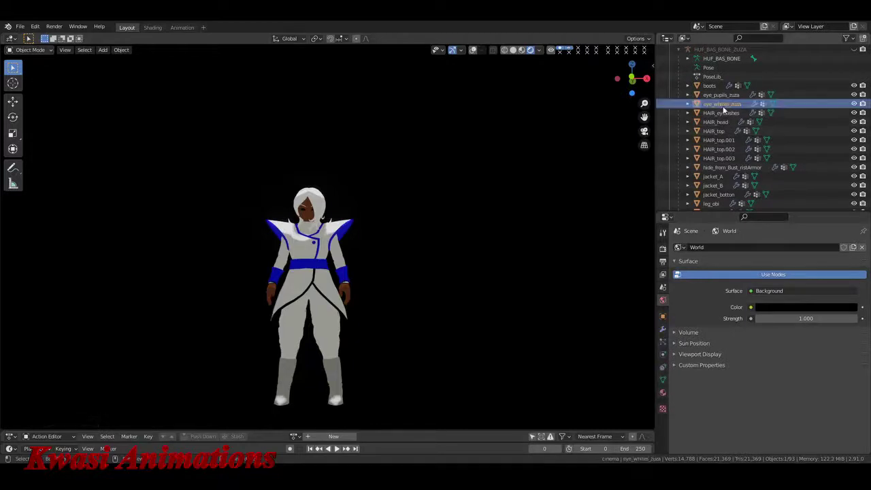
{"action": "left_click", "coordinate": [664, 388]}
{"action": "scroll", "coordinate": [731, 368], "scroll_direction": "down", "scroll_amount": 3}
{"action": "scroll", "coordinate": [730, 368], "scroll_direction": "up", "scroll_amount": 3}
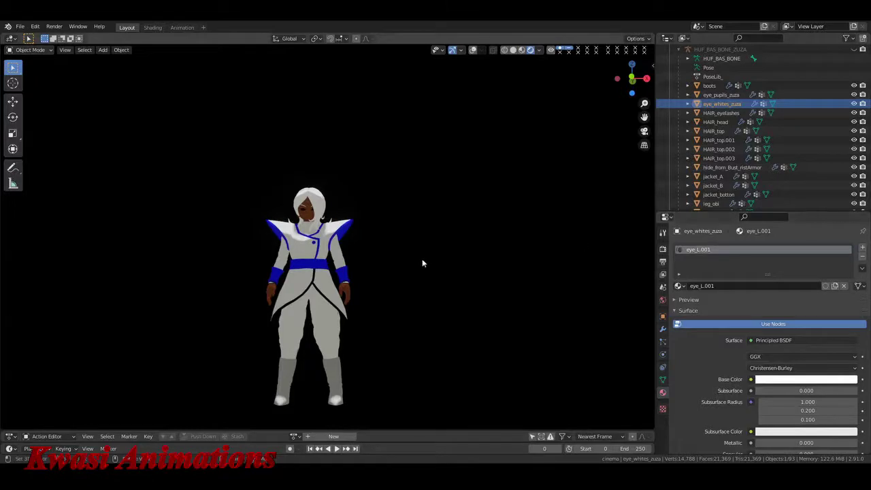
- Show the viewport overlays again and identify the eye_whites_zuza and eye_pupils_zuza meshes on the character without moving them
{"action": "key", "text": "g"}
{"action": "key", "text": "Escape"}
{"action": "left_click", "coordinate": [473, 50]}
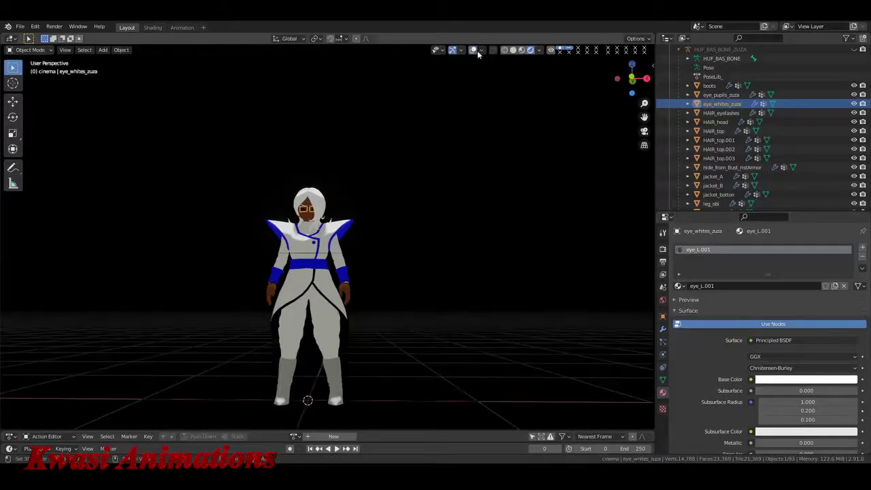
{"action": "key", "text": "g"}
{"action": "key", "text": "Escape"}
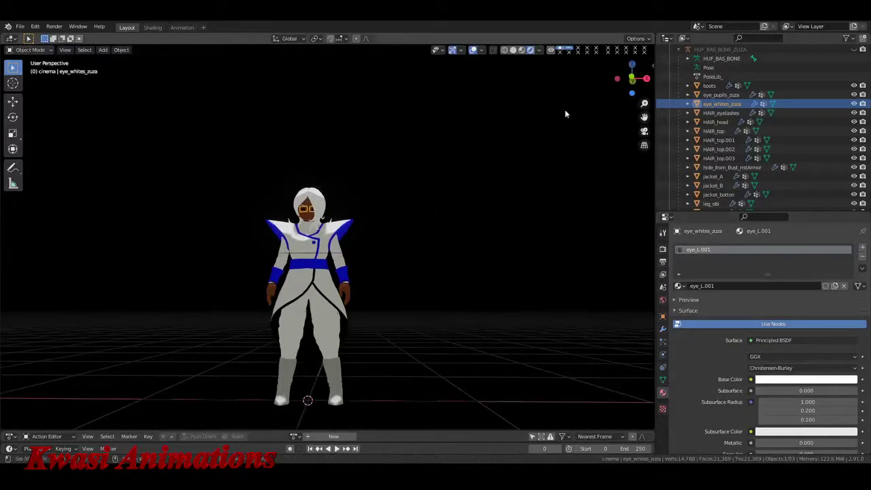
{"action": "left_click", "coordinate": [720, 95]}
{"action": "key", "text": "g"}
{"action": "key", "text": "Escape"}
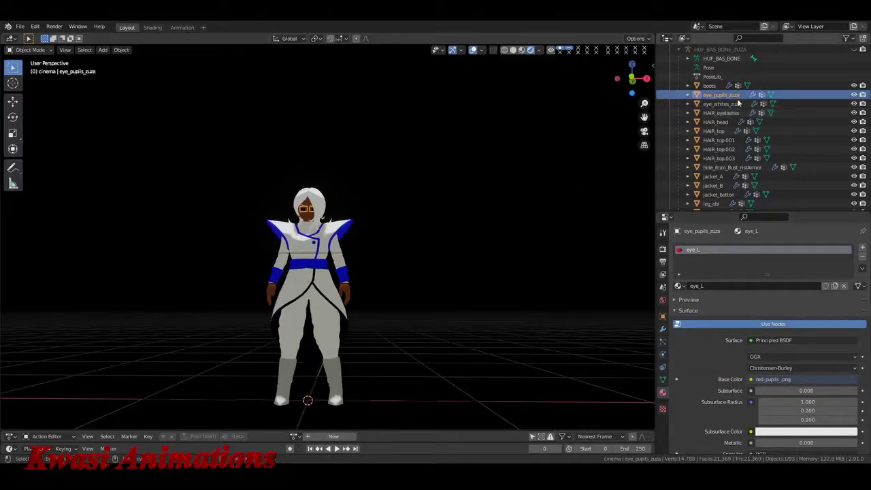
- Set the Emission Strength of the eye_whites_zuza material to 2
{"action": "left_click", "coordinate": [735, 104]}
{"action": "scroll", "coordinate": [731, 359], "scroll_direction": "down", "scroll_amount": 5}
{"action": "scroll", "coordinate": [725, 361], "scroll_direction": "down", "scroll_amount": 5}
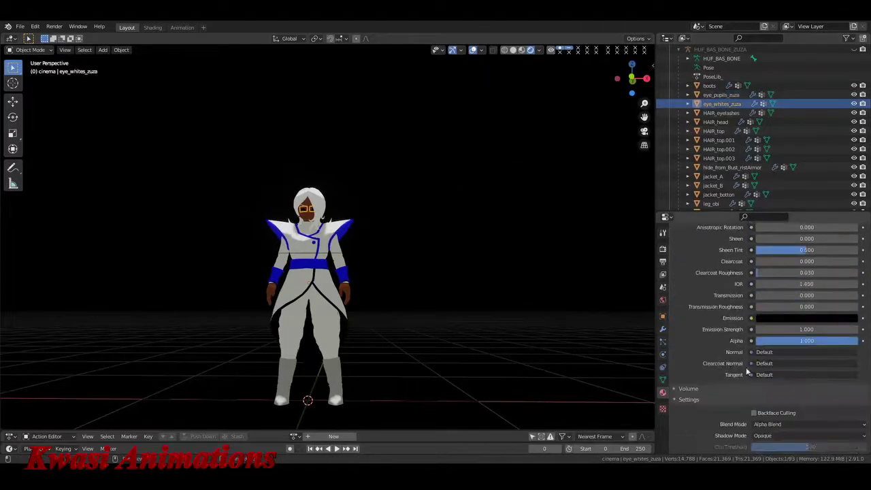
{"action": "left_click", "coordinate": [786, 329]}
{"action": "type", "text": "2"}
{"action": "key", "text": "Return"}
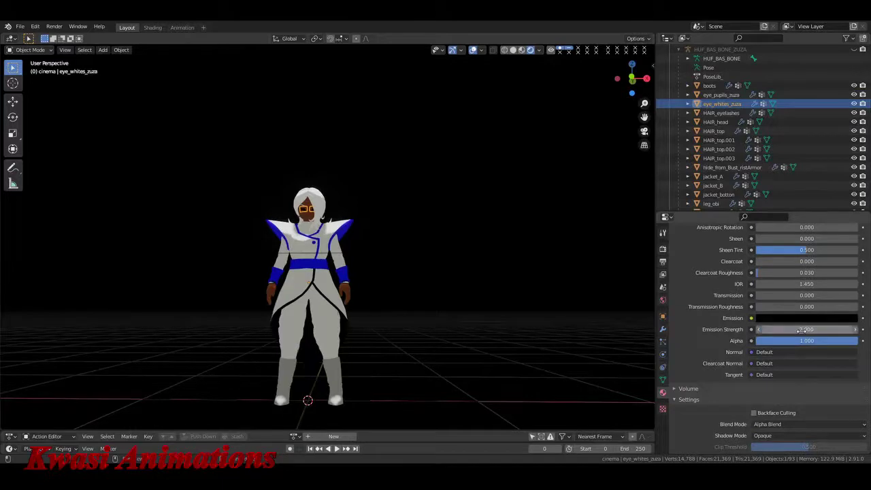
- Brighten the emission colour of the eye_whites_zuza material to a neutral grey with a value of 0.350
{"action": "left_click", "coordinate": [801, 318]}
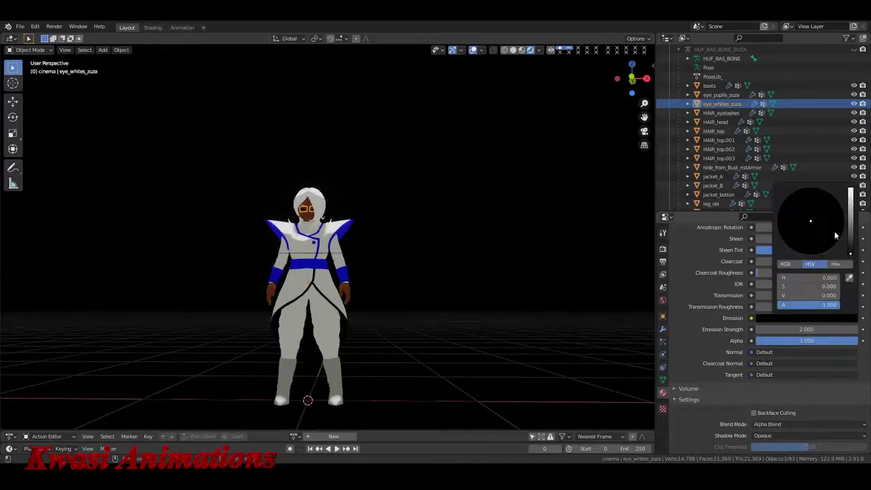
{"action": "scroll", "coordinate": [823, 229], "scroll_direction": "up", "scroll_amount": 4}
{"action": "scroll", "coordinate": [822, 229], "scroll_direction": "up", "scroll_amount": 5}
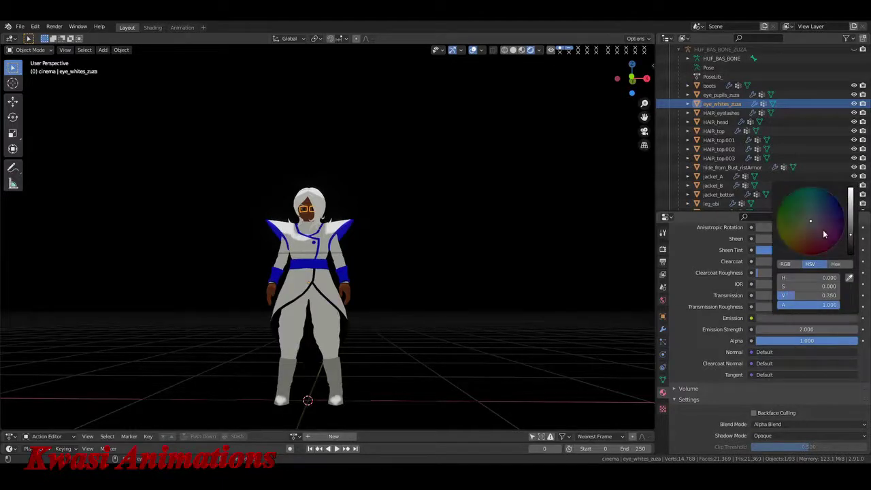
{"action": "left_click", "coordinate": [463, 281]}
{"action": "middle_click_drag", "start_coordinate": [463, 281], "coordinate": [417, 230]}
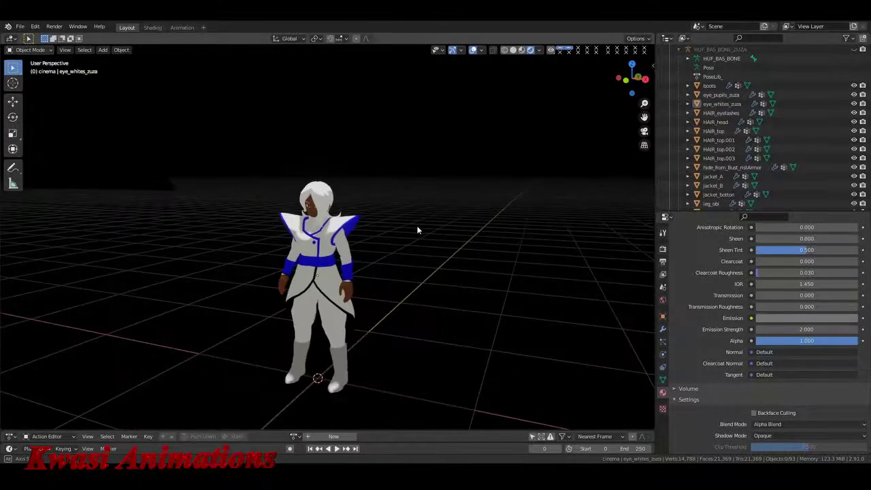
- Collapse the Zuza_LeaderOfMinisters collection and set the power of the Spot light to 10000 W
{"action": "scroll", "coordinate": [665, 65], "scroll_direction": "up", "scroll_amount": 5}
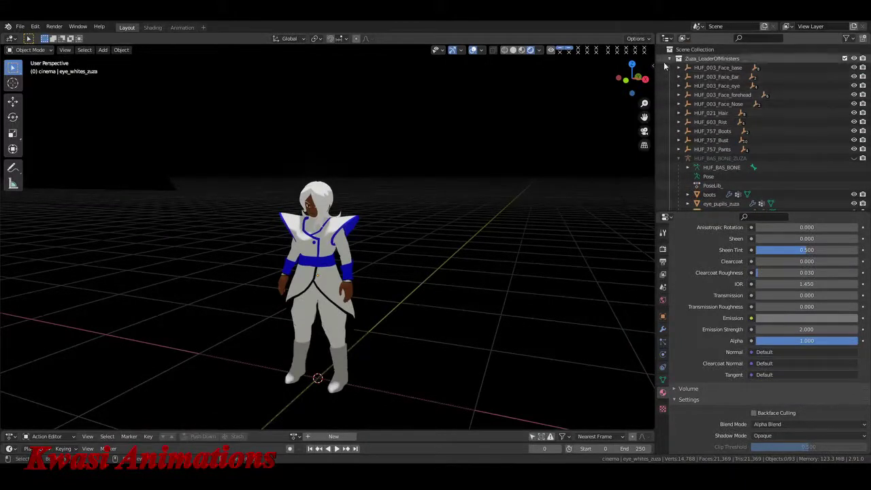
{"action": "left_click", "coordinate": [668, 59]}
{"action": "left_click", "coordinate": [676, 85]}
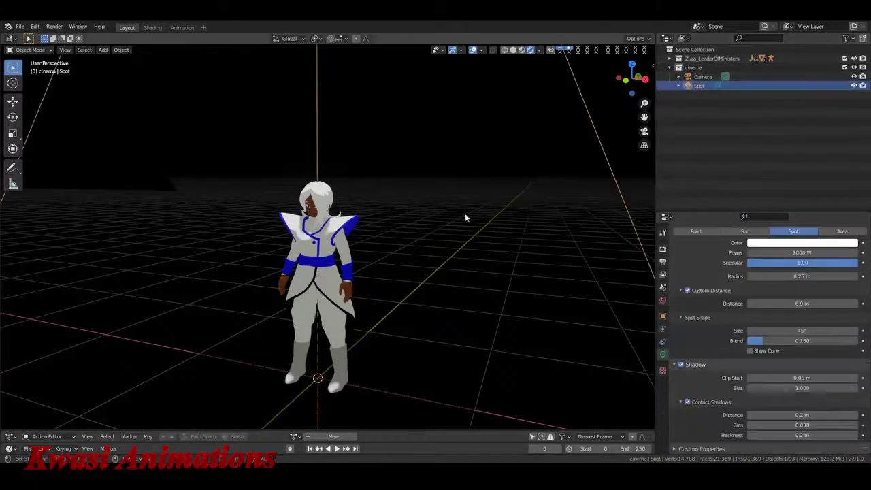
{"action": "mouse_move", "coordinate": [464, 218]}
{"action": "middle_mouse_down"}
{"action": "mouse_move", "coordinate": [495, 218]}
{"action": "mouse_move", "coordinate": [481, 223]}
{"action": "middle_mouse_up"}
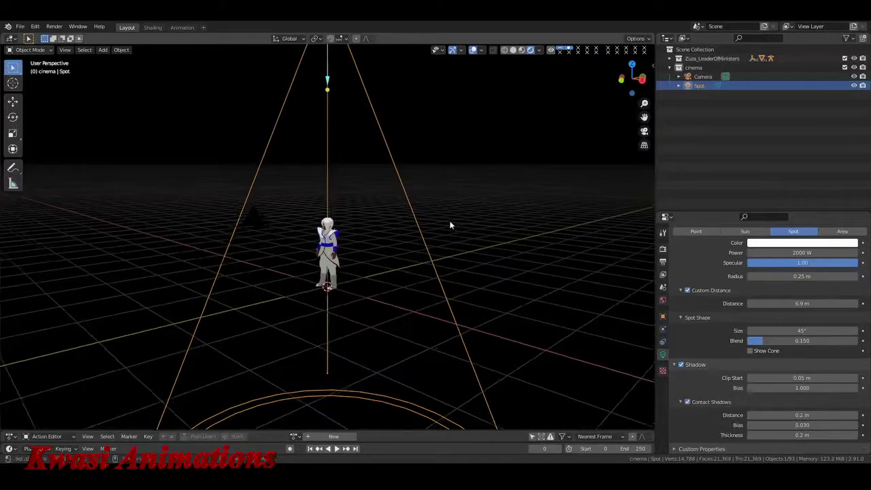
{"action": "left_click", "coordinate": [801, 252]}
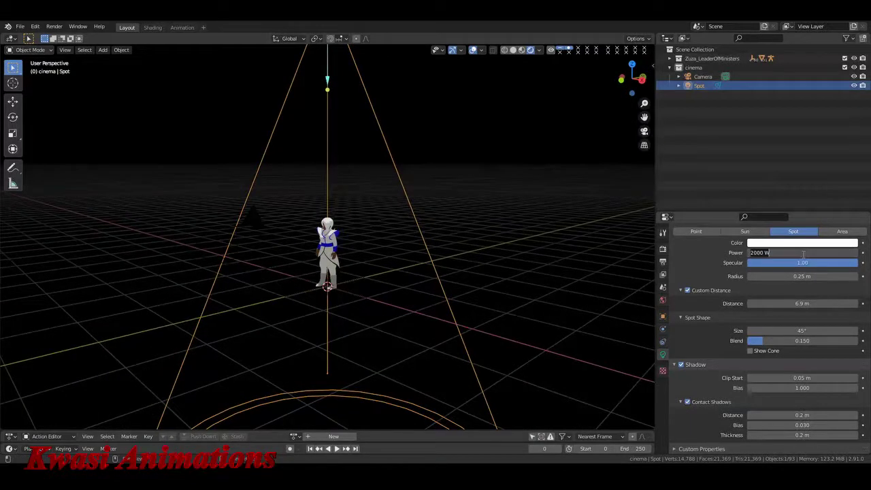
{"action": "type", "text": "10000"}
{"action": "key", "text": "Return"}
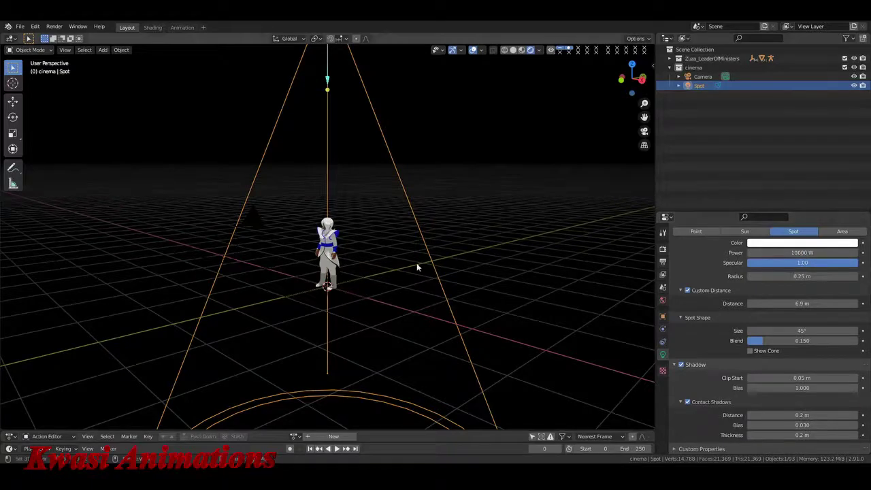
- Set the spotlight's custom distance to 7.6 m and its spot size to 30°
{"action": "scroll", "coordinate": [416, 263], "scroll_direction": "up", "scroll_amount": 5}
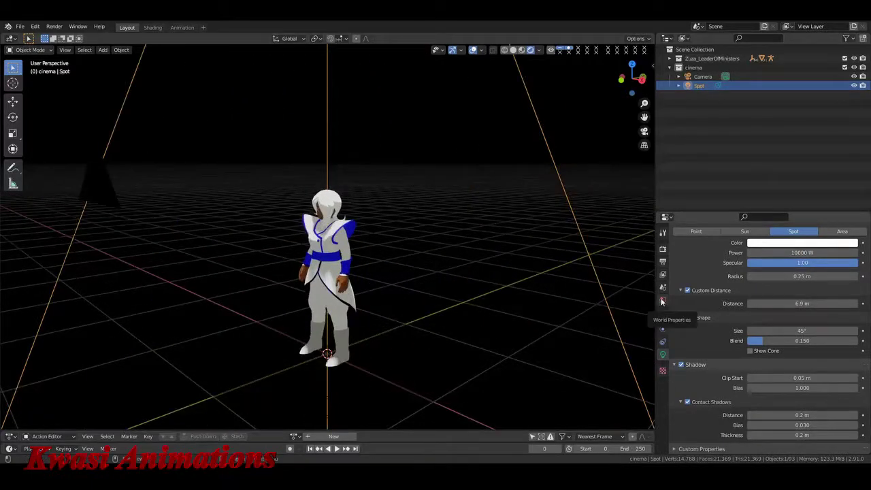
{"action": "left_click_drag", "start_coordinate": [792, 304], "coordinate": [801, 330]}
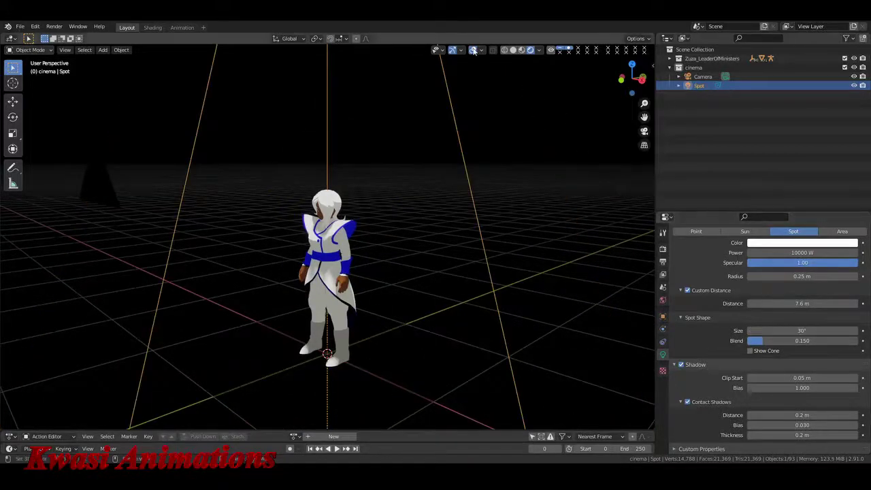
- Hide the viewport overlays and look at the lit character through the camera
{"action": "left_click", "coordinate": [473, 50]}
{"action": "middle_click_drag", "start_coordinate": [504, 238], "coordinate": [440, 252]}
{"action": "scroll", "coordinate": [422, 256], "scroll_direction": "up", "scroll_amount": 4}
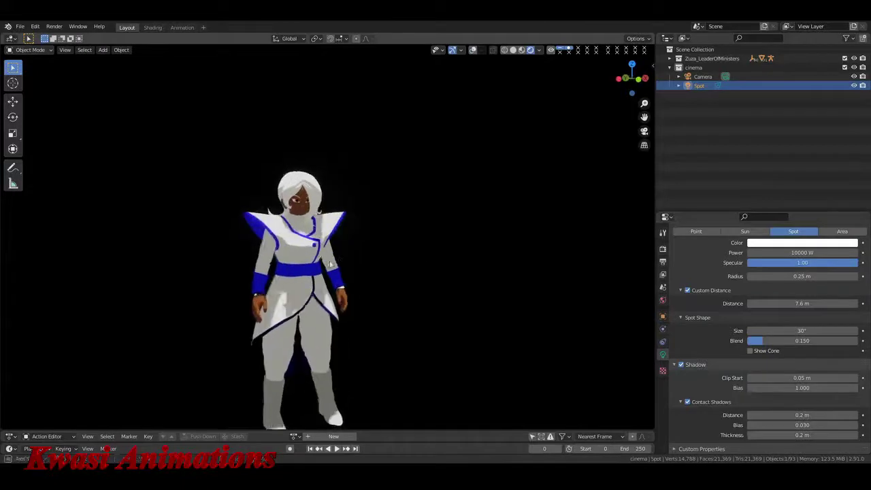
{"action": "key", "text": "KP_0"}
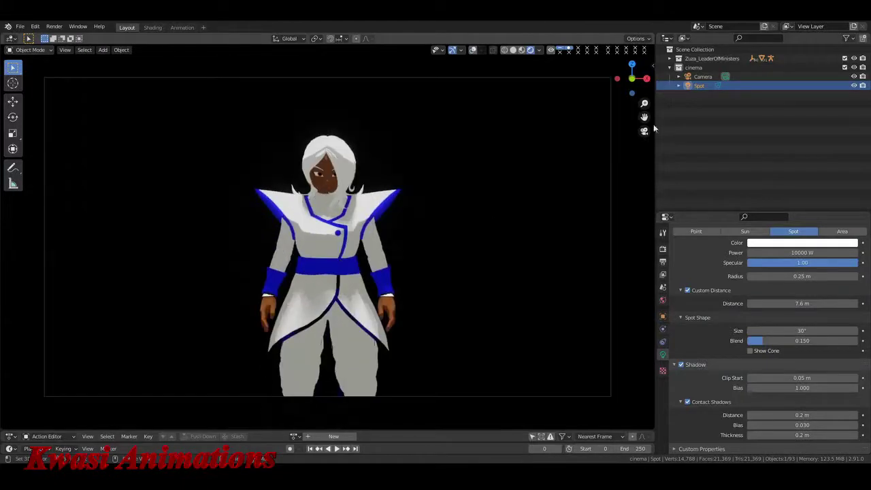
- Select the camera and lock it to the view while looking through it
{"action": "left_click", "coordinate": [703, 76]}
{"action": "middle_click_drag", "start_coordinate": [435, 258], "coordinate": [362, 259]}
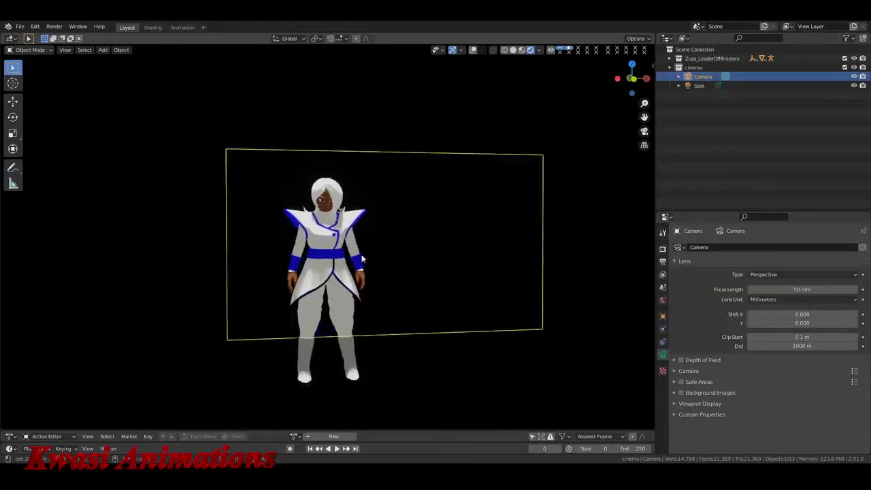
{"action": "key", "text": "KP_0"}
{"action": "key", "text": "n"}
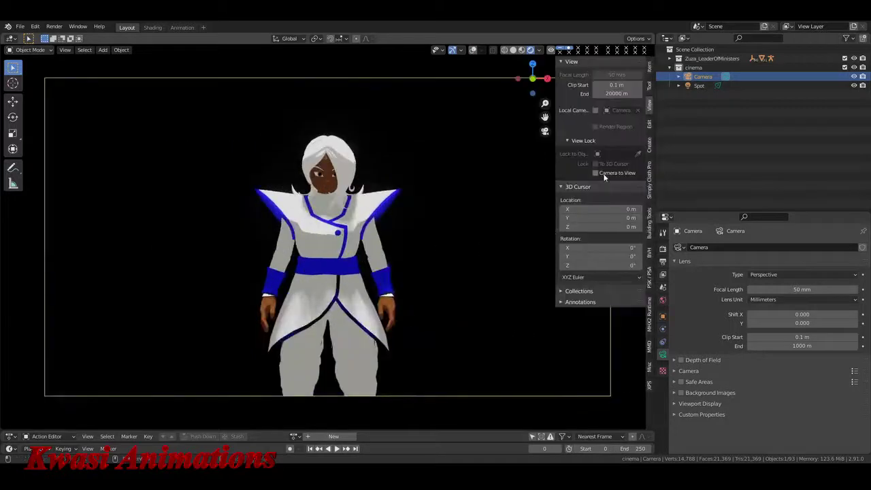
- Reframe the camera as an angled close-up of the character's head and shoulders, placed in the left half of the frame
{"action": "middle_click_drag", "start_coordinate": [318, 245], "coordinate": [393, 253]}
{"action": "scroll", "coordinate": [379, 239], "scroll_direction": "up", "scroll_amount": 4}
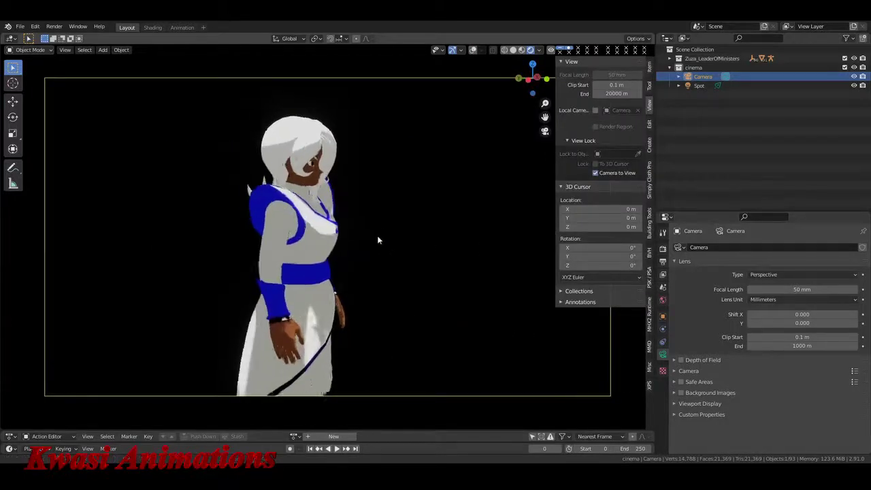
{"action": "middle_click_drag", "start_coordinate": [396, 207], "coordinate": [354, 262]}
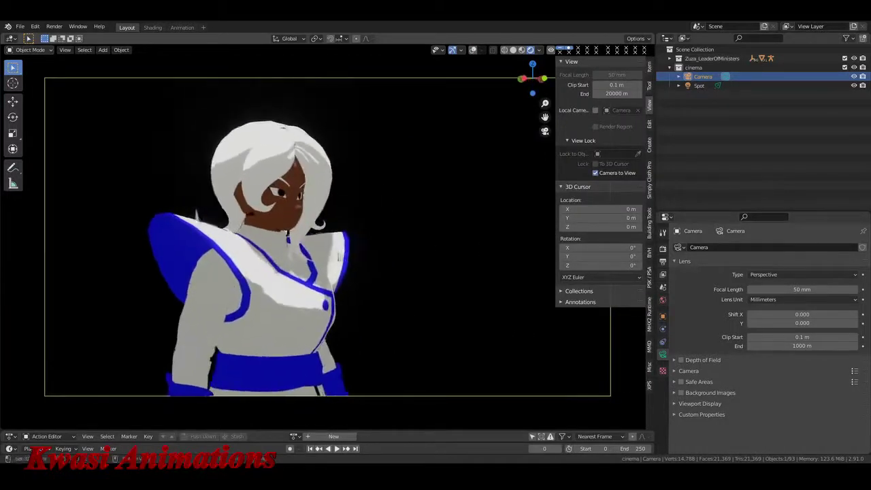
{"action": "scroll", "coordinate": [371, 262], "scroll_direction": "up", "scroll_amount": 2}
{"action": "scroll", "coordinate": [374, 251], "scroll_direction": "up", "scroll_amount": 3}
{"action": "middle_click_drag", "start_coordinate": [381, 234], "coordinate": [306, 264]}
{"action": "key", "text": "n"}
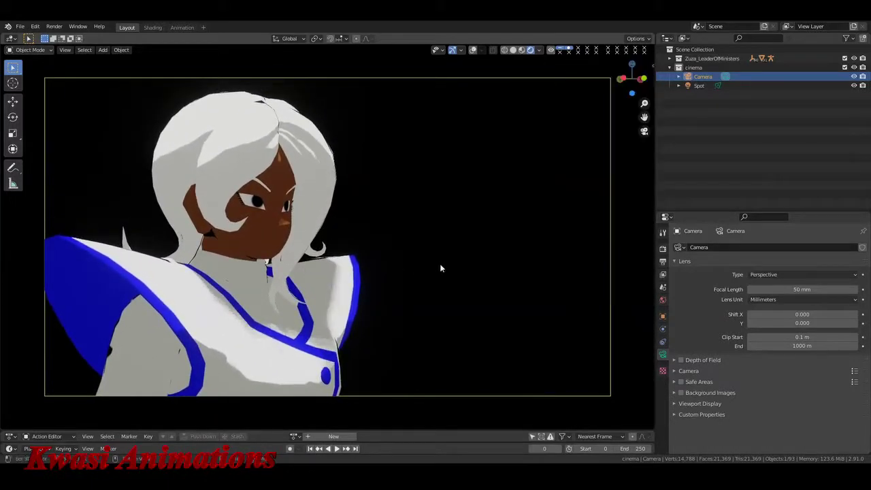
{"action": "mouse_move", "coordinate": [359, 289]}
{"action": "middle_mouse_down"}
{"action": "mouse_move", "coordinate": [361, 275]}
{"action": "mouse_move", "coordinate": [363, 291]}
{"action": "middle_mouse_up"}
- Rotate the spotlight around the global X, Y and Z axes, and check the lighting through the camera
{"action": "left_click", "coordinate": [703, 87]}
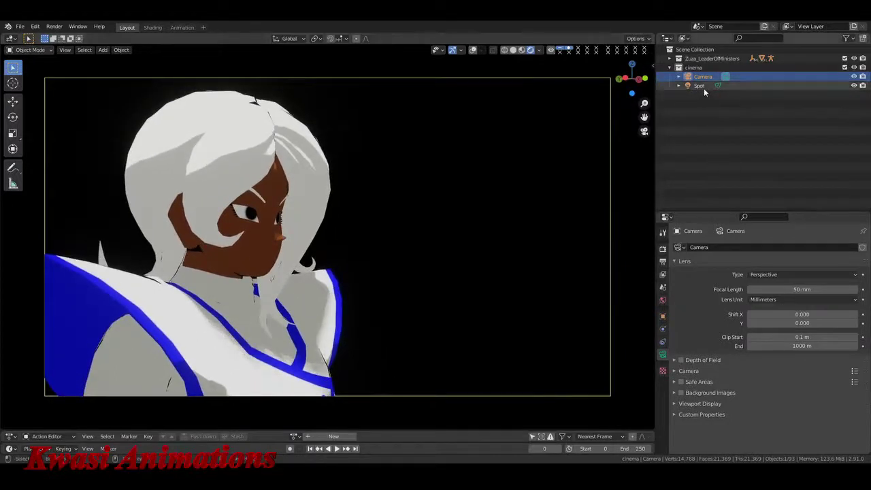
{"action": "key", "text": "ctrl+KP_0"}
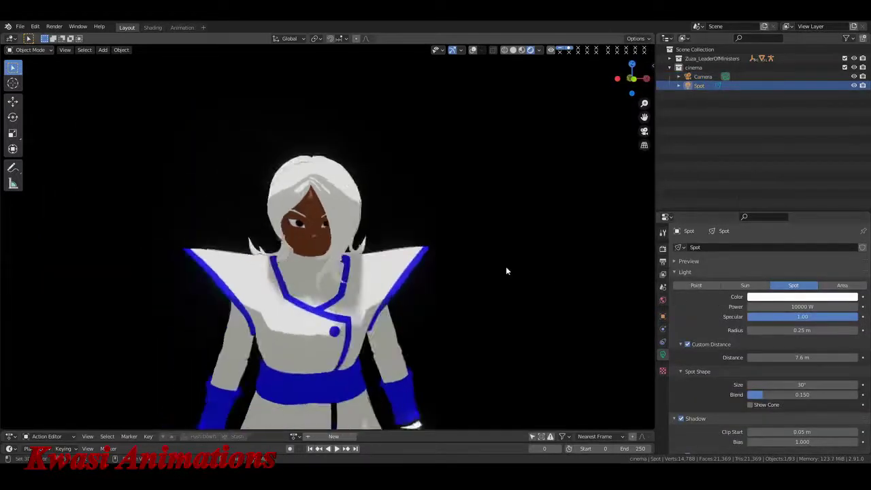
{"action": "key", "text": "r"}
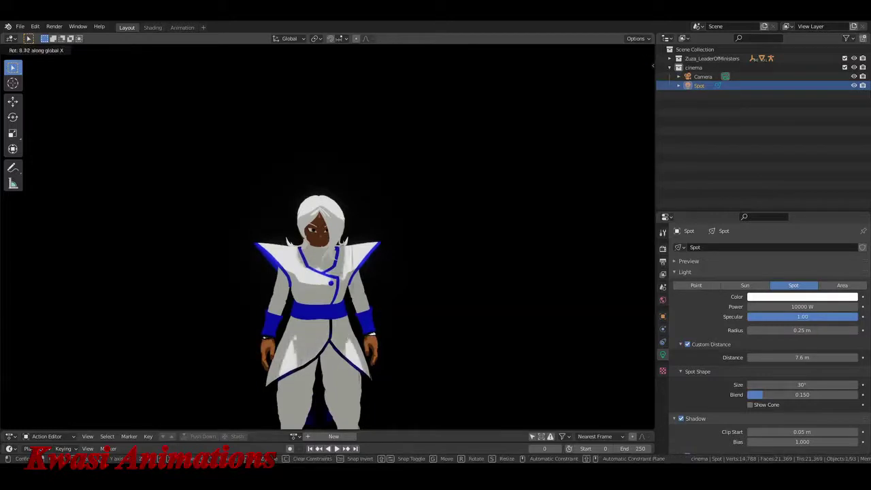
{"action": "left_click", "coordinate": [507, 277]}
{"action": "key", "text": "r"}
{"action": "key", "text": "y"}
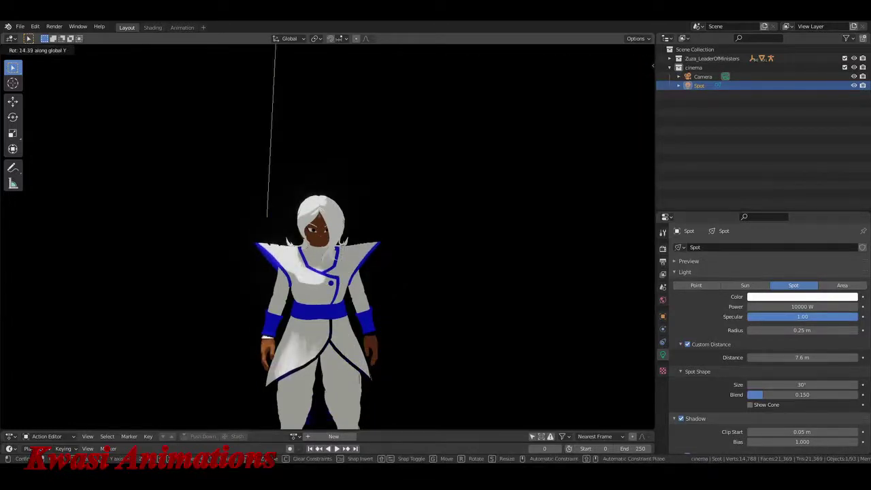
{"action": "left_click", "coordinate": [285, 244]}
{"action": "key", "text": "r"}
{"action": "key", "text": "z"}
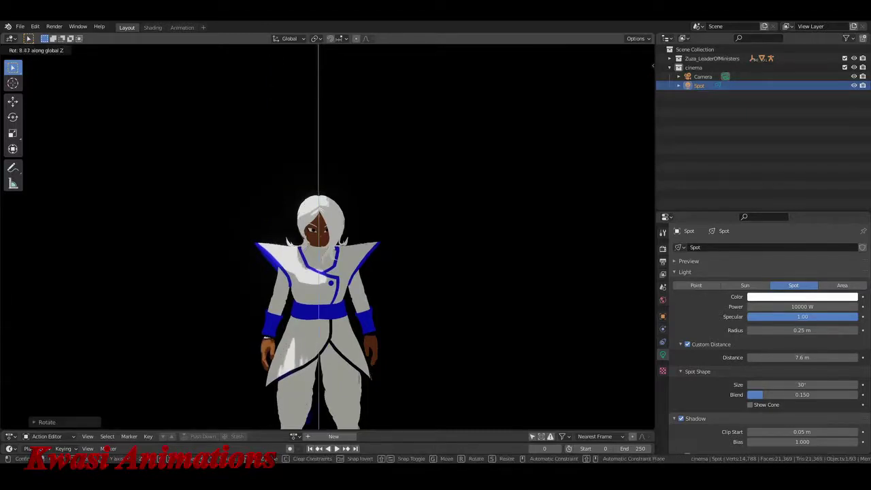
{"action": "left_click", "coordinate": [380, 232]}
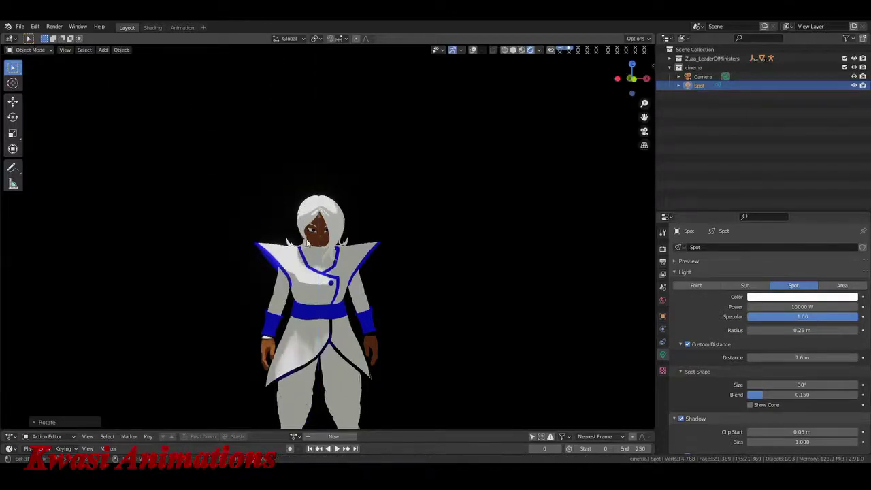
{"action": "key", "text": "KP_0"}
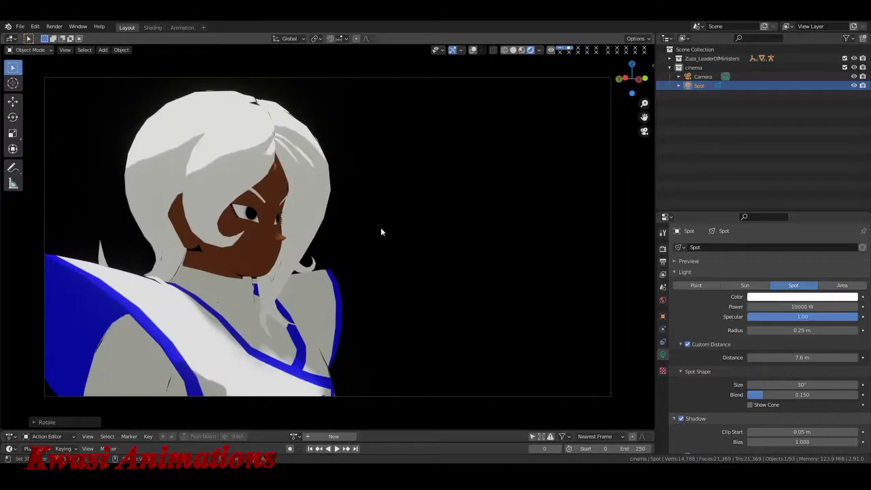
{"action": "key", "text": "KP_0"}
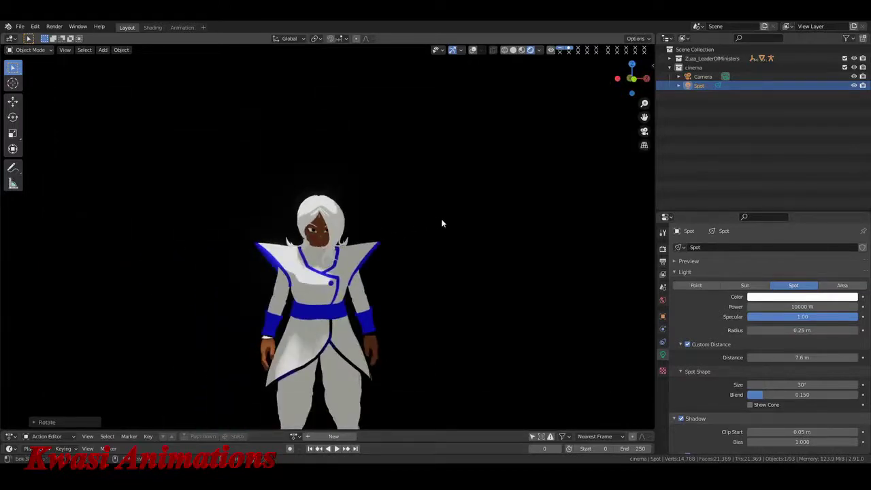
- Add an area light, show the viewport overlays again, and raise the light along Z above the character's head
{"action": "key", "text": "shift+a"}
{"action": "mouse_move", "coordinate": [445, 221]}
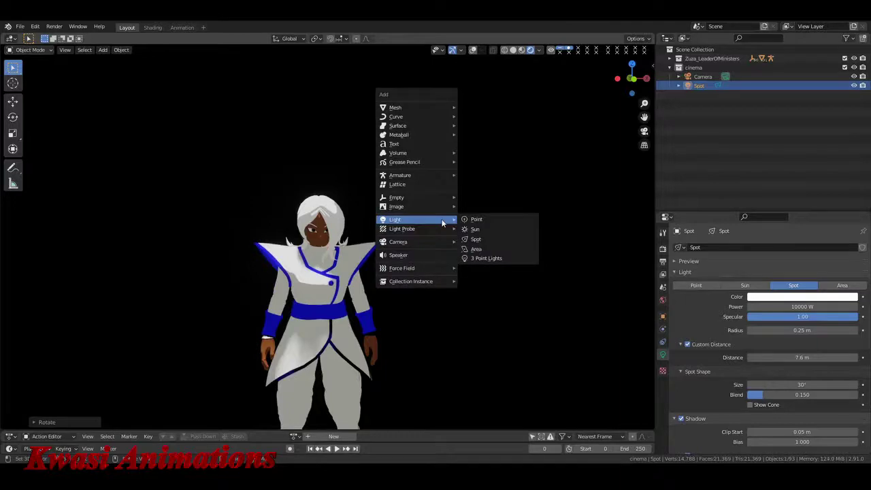
{"action": "left_click", "coordinate": [490, 249]}
{"action": "key", "text": "KP_0"}
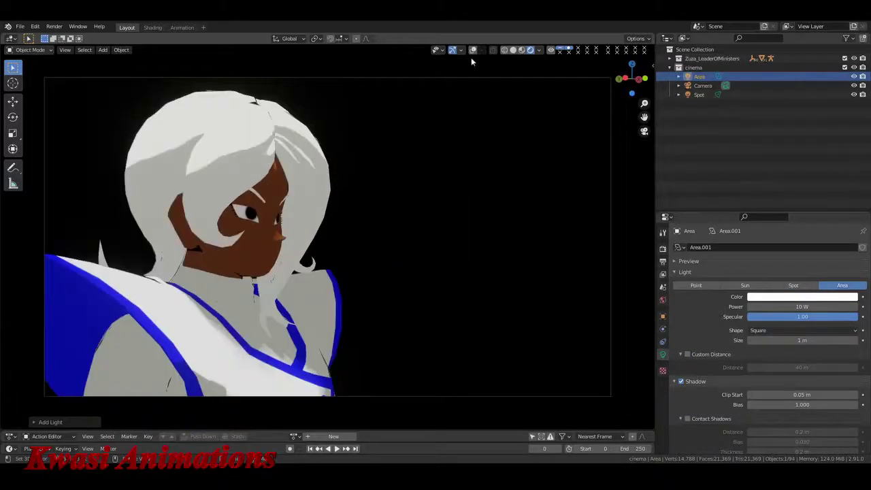
{"action": "key", "text": "KP_0"}
{"action": "scroll", "coordinate": [376, 155], "scroll_direction": "down", "scroll_amount": 3}
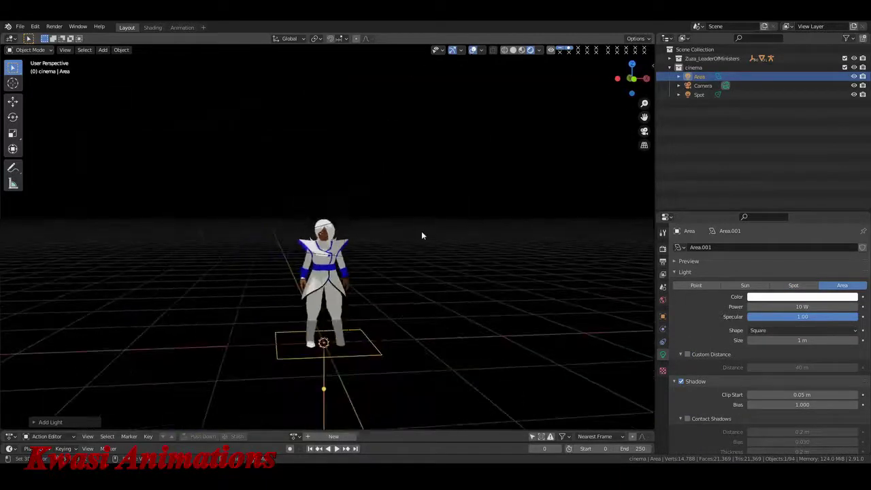
{"action": "key", "text": "g"}
{"action": "key", "text": "z"}
{"action": "key", "text": "Return"}
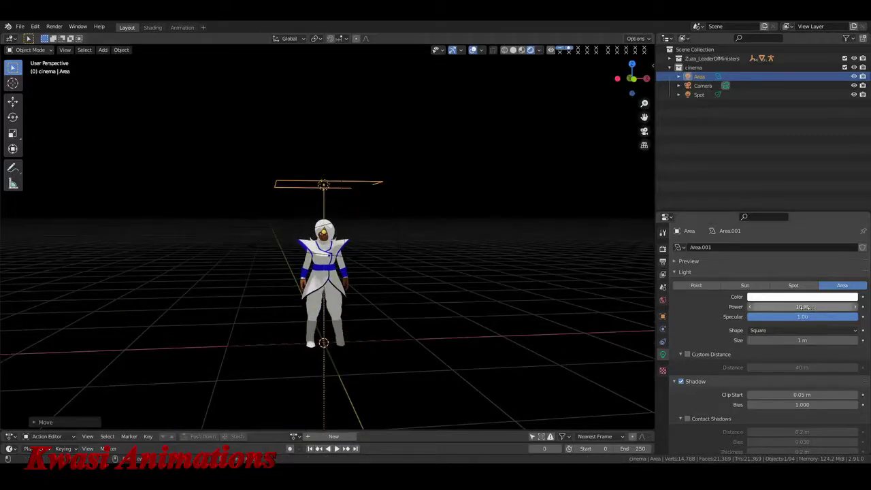
- Set the area light's power to 1500 W and specular to 0.5, and enable its contact shadows
{"action": "left_click", "coordinate": [803, 307]}
{"action": "type", "text": "1500"}
{"action": "key", "text": "Return"}
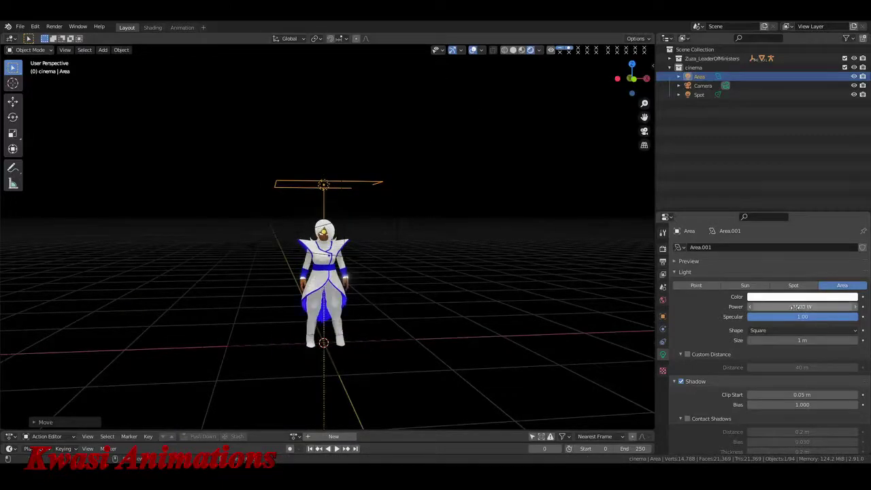
{"action": "left_click", "coordinate": [806, 317]}
{"action": "type", "text": "0.5"}
{"action": "key", "text": "Return"}
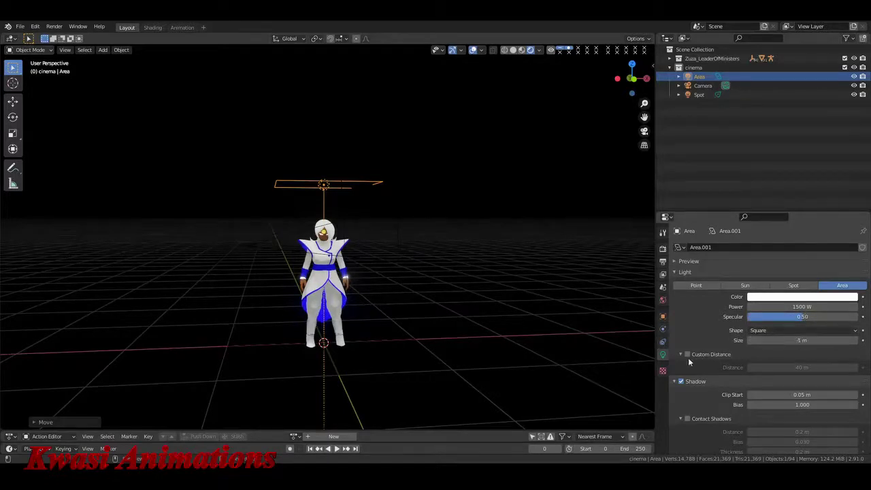
{"action": "left_click", "coordinate": [687, 419]}
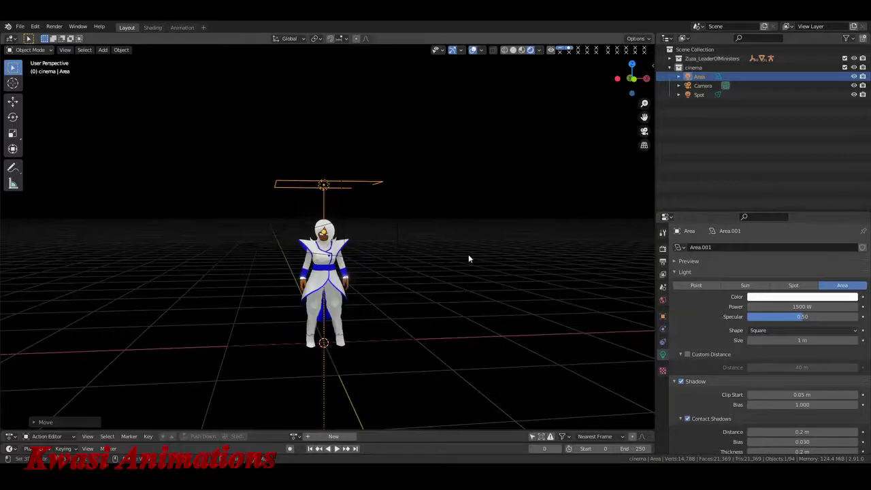
- Rotate the area light -90° around global X and place it behind the character at body height, moving it along Y and Z
{"action": "middle_click_drag", "start_coordinate": [468, 256], "coordinate": [432, 273]}
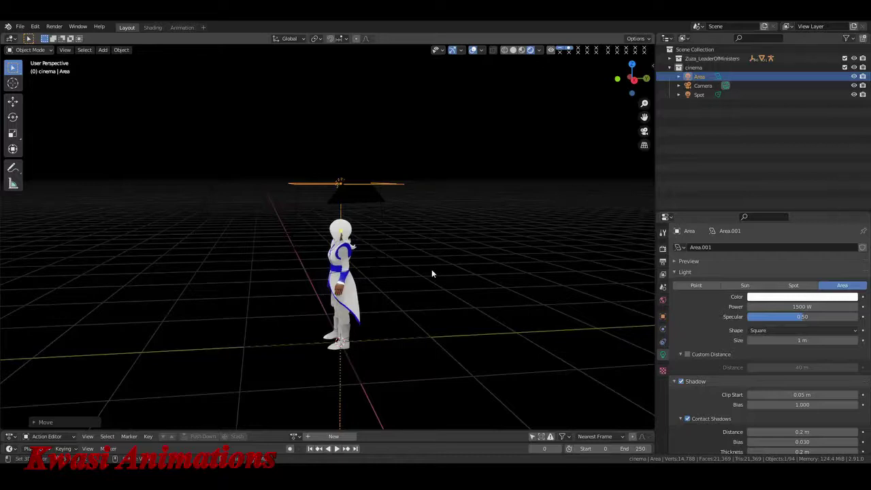
{"action": "type", "text": "rx9"}
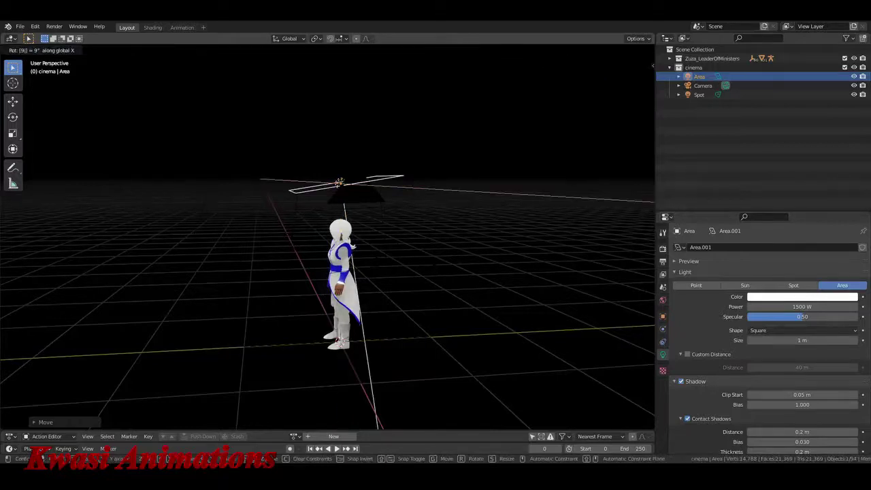
{"action": "key", "text": "BackSpace"}
{"action": "type", "text": "90"}
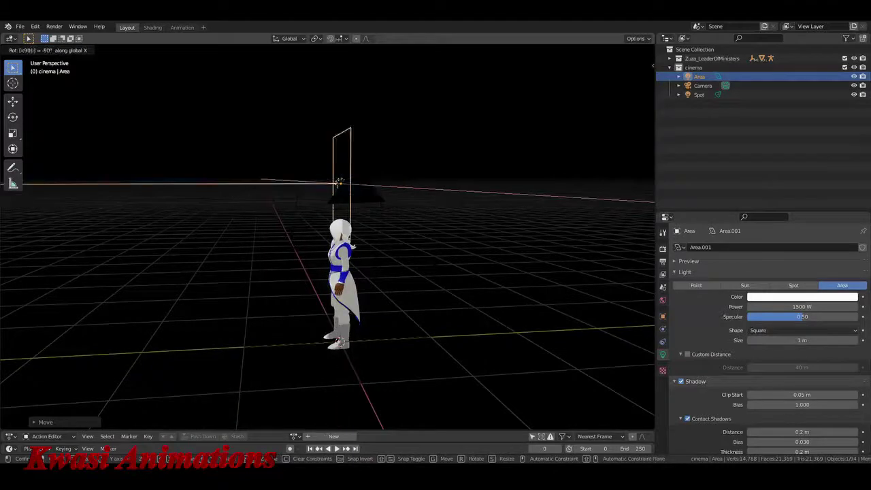
{"action": "key", "text": "Return"}
{"action": "key", "text": "g"}
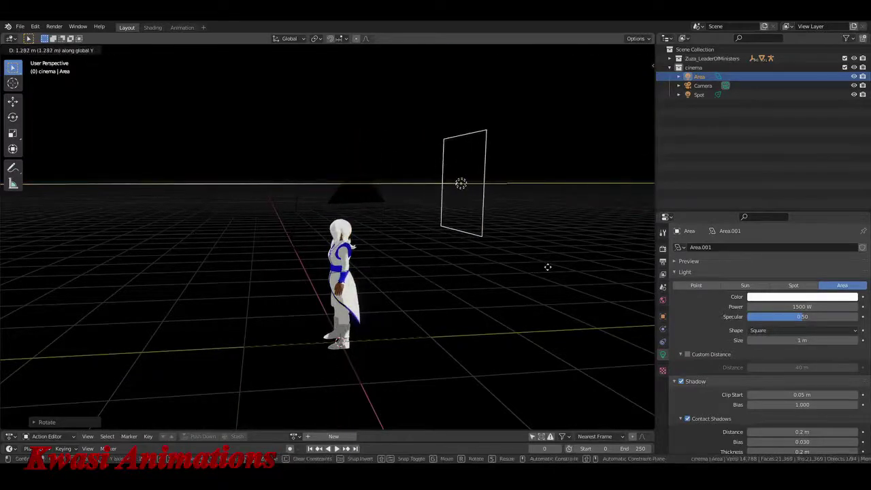
{"action": "key", "text": "z"}
{"action": "left_click", "coordinate": [543, 348]}
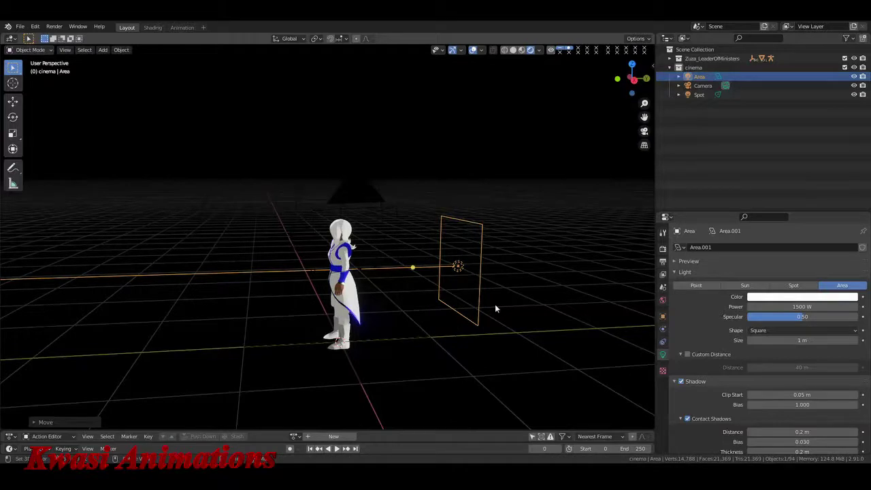
- Rename the area light as "back light"
{"action": "key", "text": "F2"}
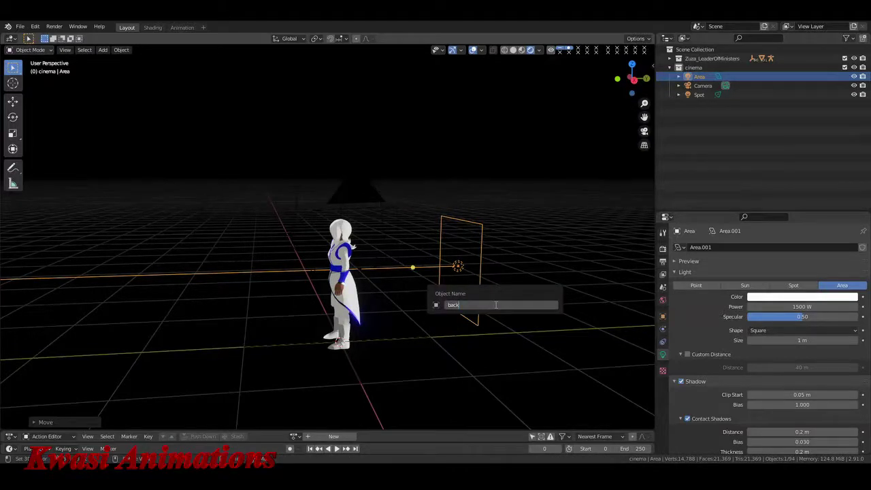
{"action": "type", "text": "back light"}
{"action": "key", "text": "Return"}
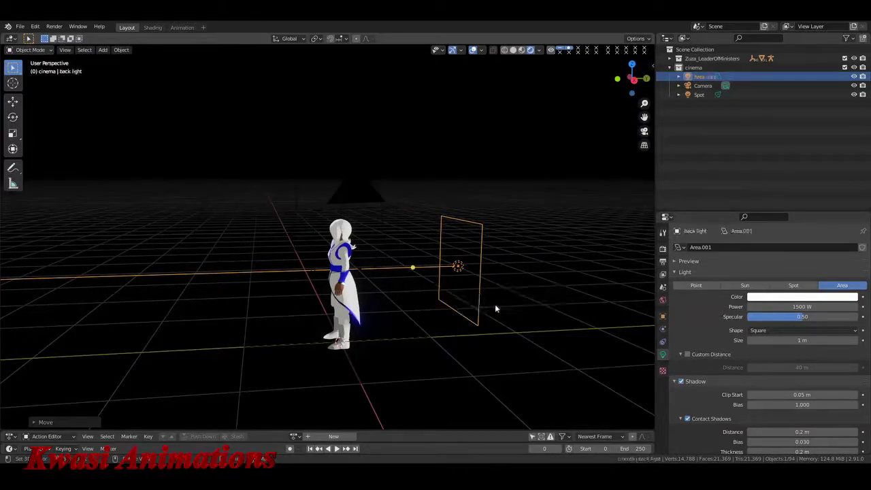
- Duplicate the back light, clear the duplicate's location, and raise it along Z above the character's head
{"action": "key", "text": "shift+d"}
{"action": "right_click", "coordinate": [495, 309]}
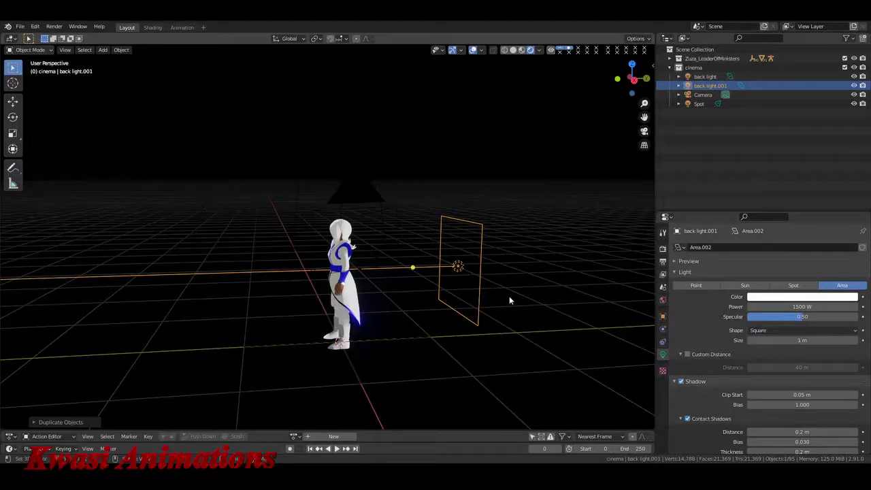
{"action": "key", "text": "alt+g"}
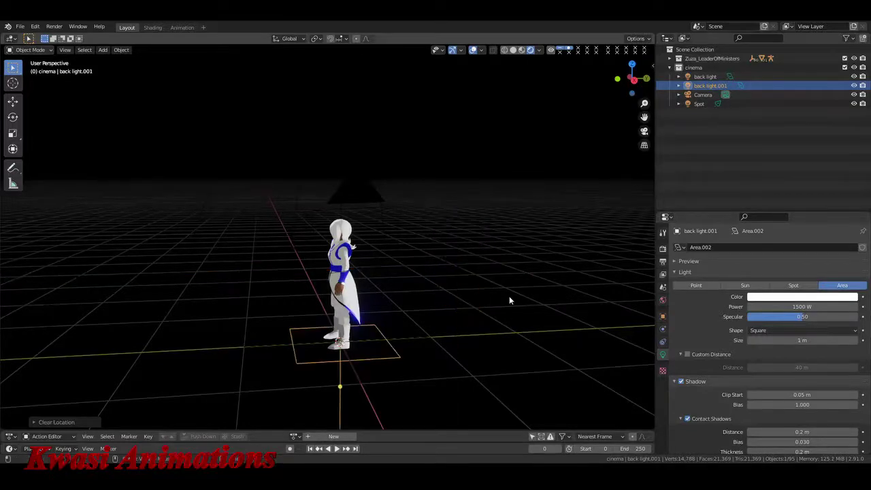
{"action": "key", "text": "g"}
{"action": "key", "text": "z"}
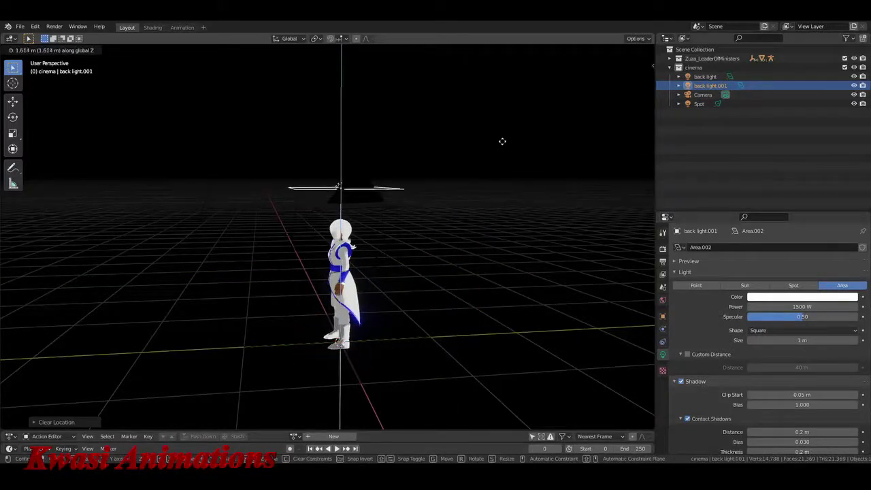
{"action": "left_click", "coordinate": [437, 189]}
- Move the duplicated light along X to the character's side and rotate it 90° around global Y
{"action": "middle_click_drag", "start_coordinate": [437, 190], "coordinate": [513, 229]}
{"action": "key", "text": "g"}
{"action": "key", "text": "x"}
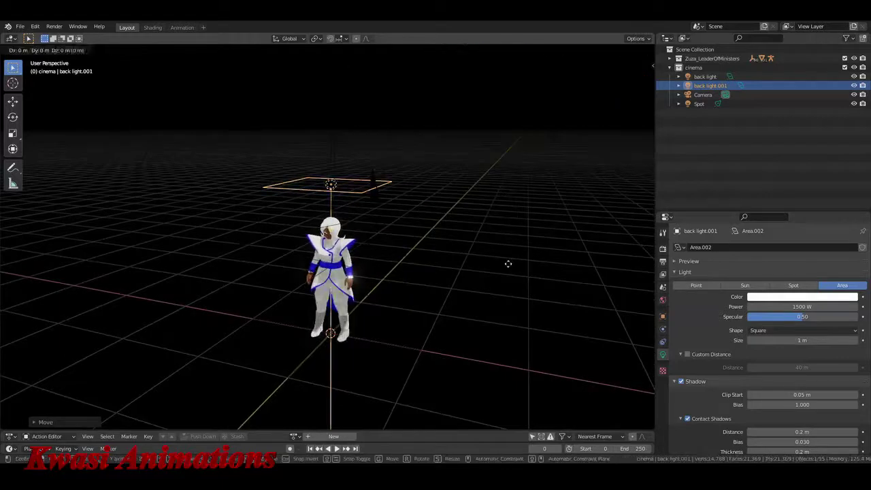
{"action": "key", "text": "Return"}
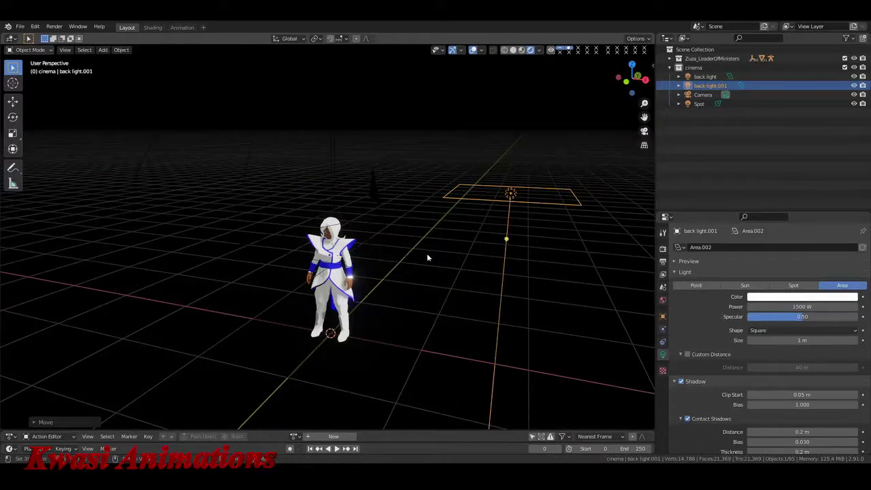
{"action": "key", "text": "r"}
{"action": "type", "text": "y"}
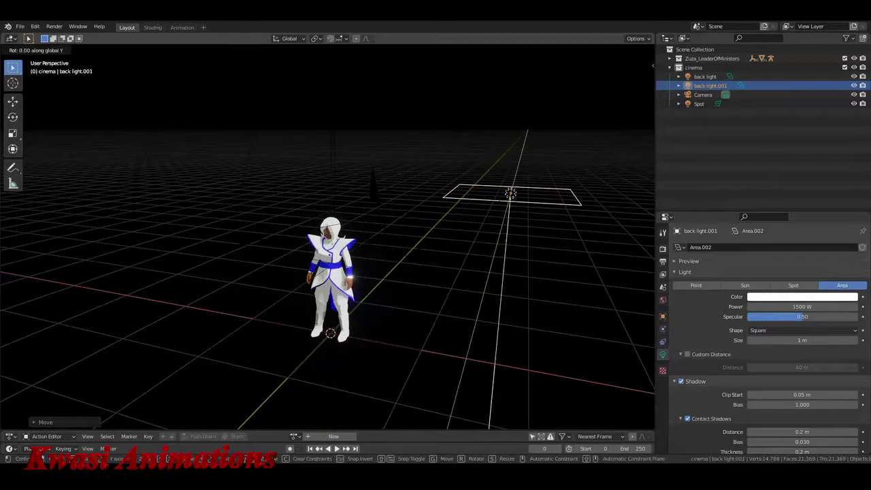
{"action": "type", "text": "90"}
{"action": "key", "text": "Return"}
- Lower the side light along Z to the character's body height and turn it about 20° around global Z
{"action": "key", "text": "g"}
{"action": "key", "text": "z"}
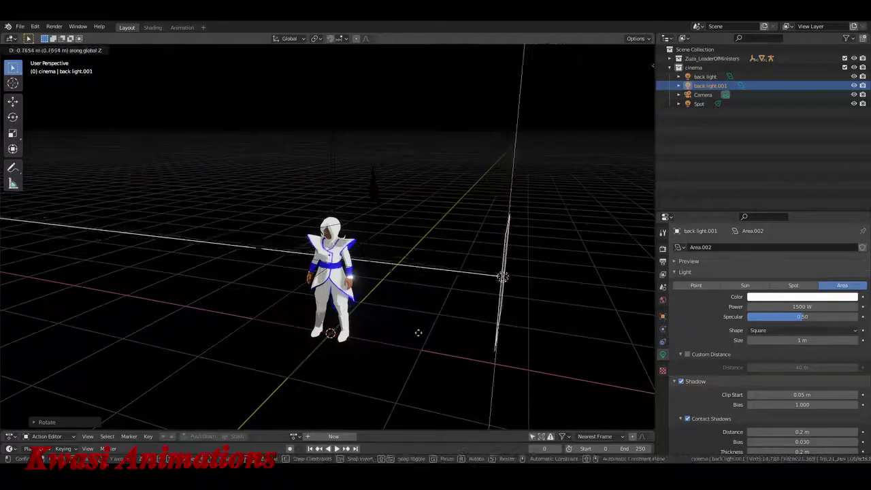
{"action": "key", "text": "Return"}
{"action": "key", "text": "r"}
{"action": "key", "text": "z"}
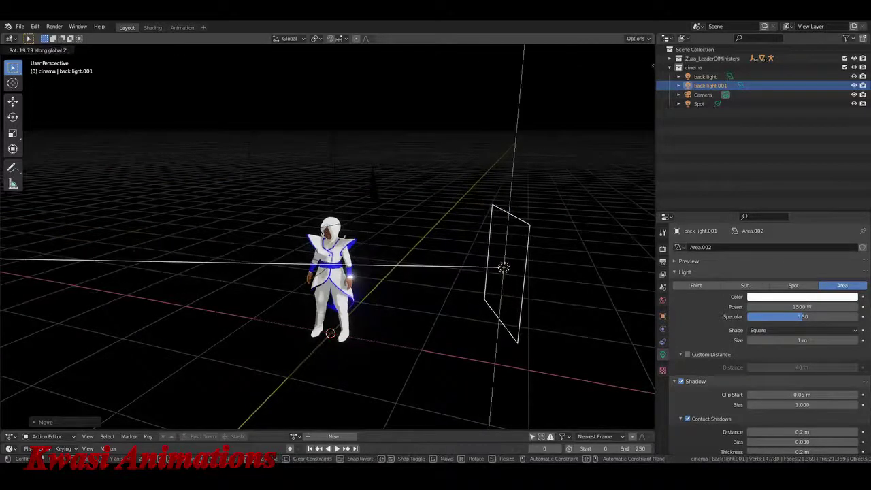
{"action": "key", "text": "Return"}
- Set the side light's color to light blue and move it about 0.4 m along Y, towards the character's back
{"action": "left_click", "coordinate": [810, 297]}
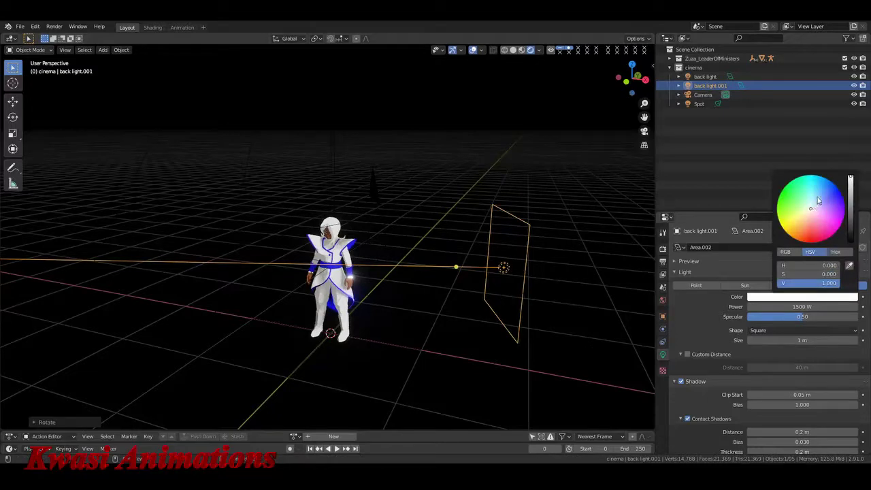
{"action": "left_click", "coordinate": [818, 200]}
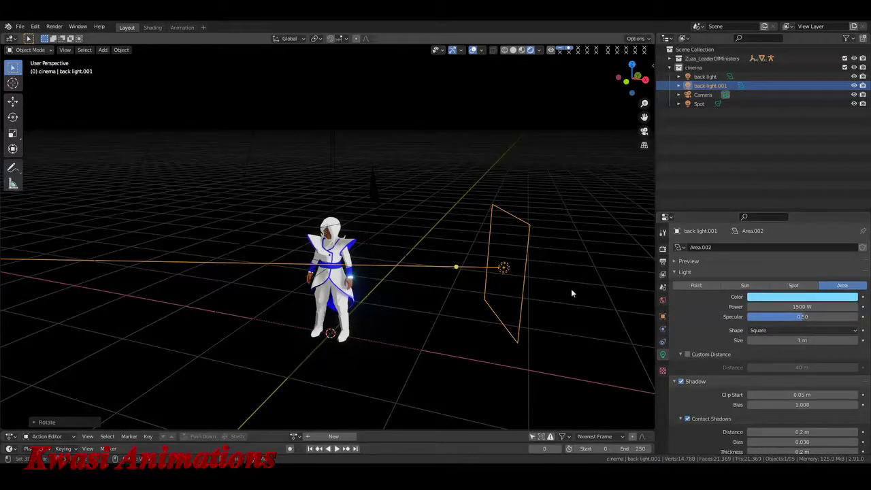
{"action": "middle_click_drag", "start_coordinate": [571, 288], "coordinate": [506, 287]}
{"action": "key", "text": "g"}
{"action": "key", "text": "y"}
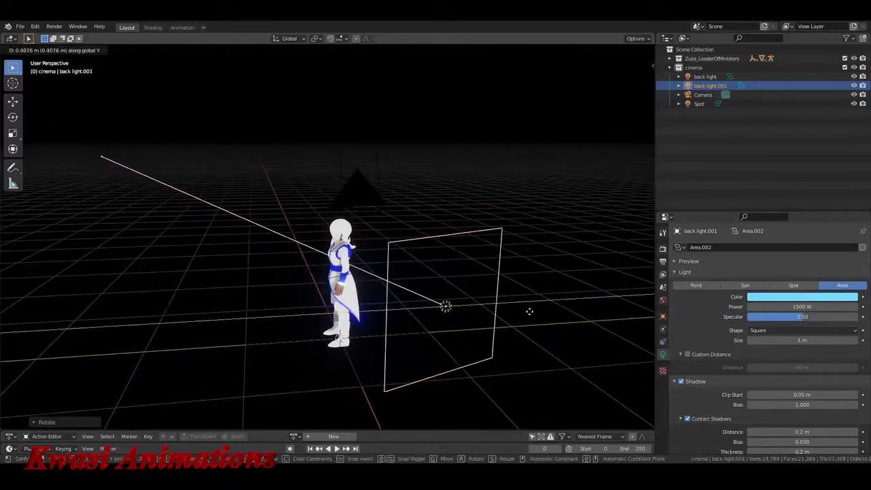
{"action": "left_click", "coordinate": [528, 312]}
- Adjust the blue light's rotation around global Y and Z in the camera view, and set its specular to 1.00
{"action": "key", "text": "KP_0"}
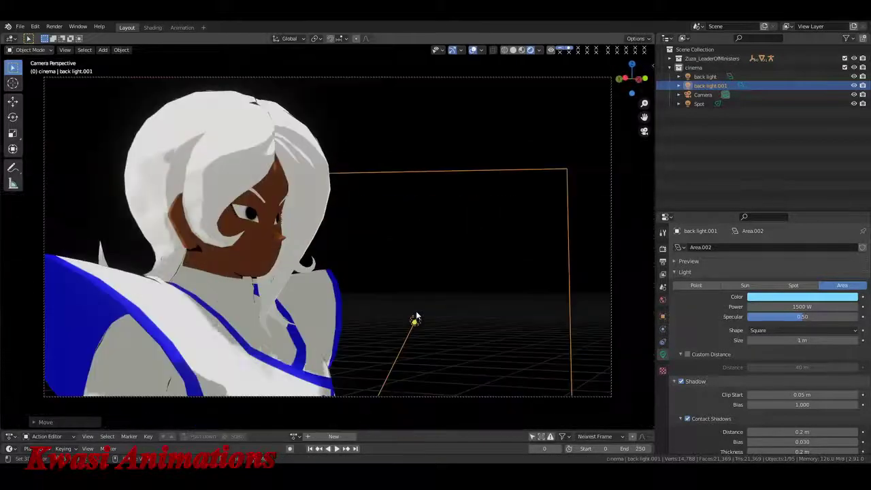
{"action": "left_click", "coordinate": [474, 51]}
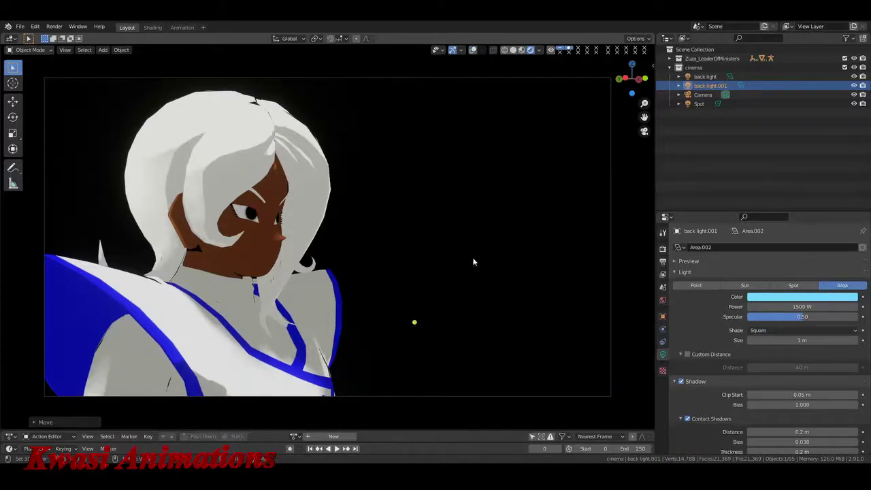
{"action": "left_click", "coordinate": [472, 51]}
{"action": "key", "text": "r"}
{"action": "key", "text": "x"}
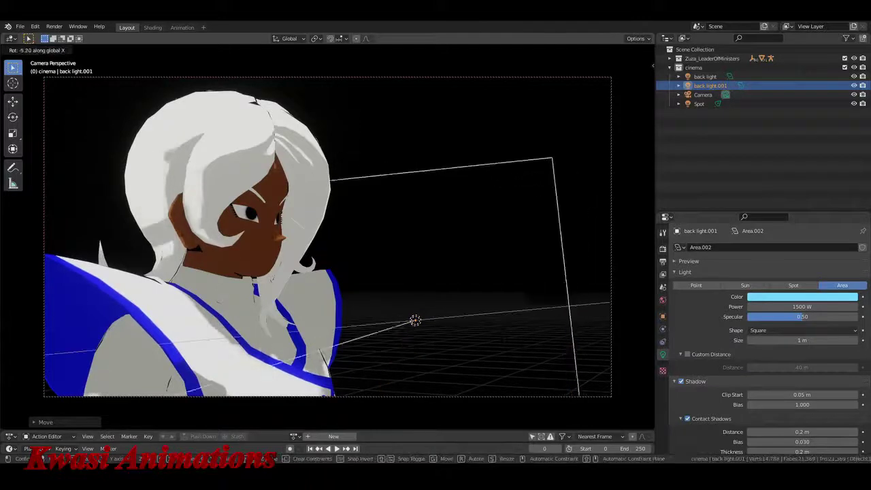
{"action": "key", "text": "y"}
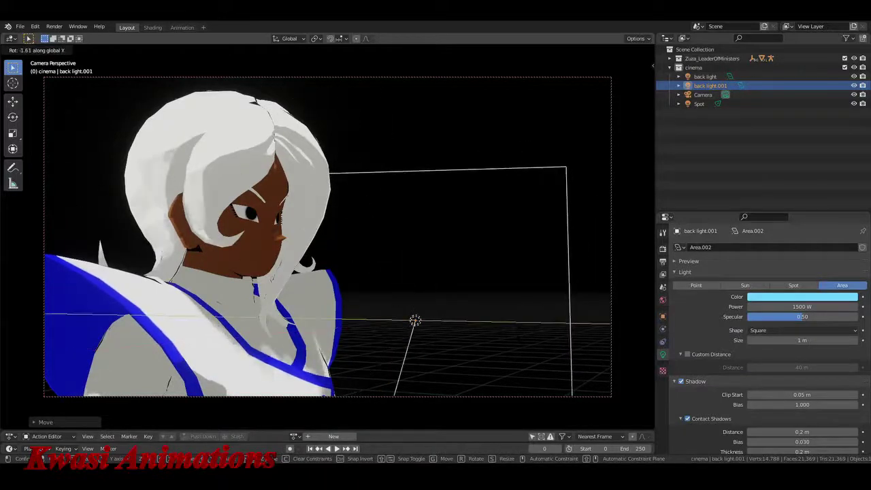
{"action": "key", "text": "Return"}
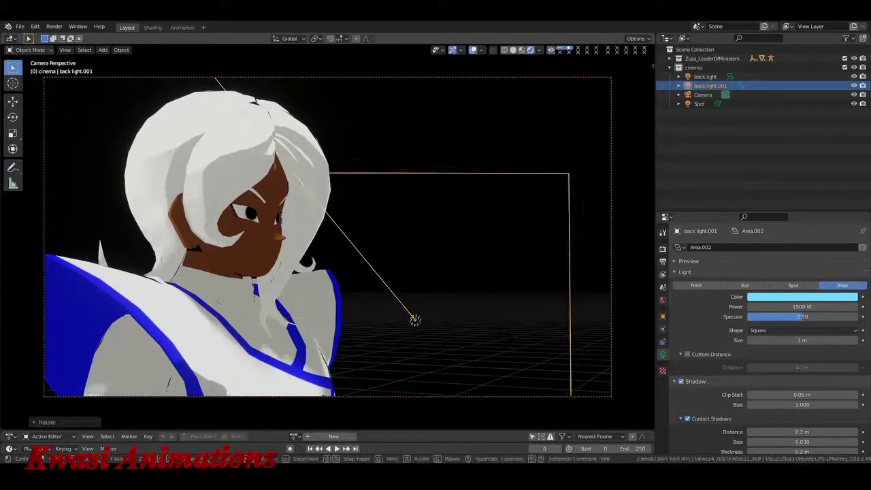
{"action": "key", "text": "r"}
{"action": "key", "text": "z"}
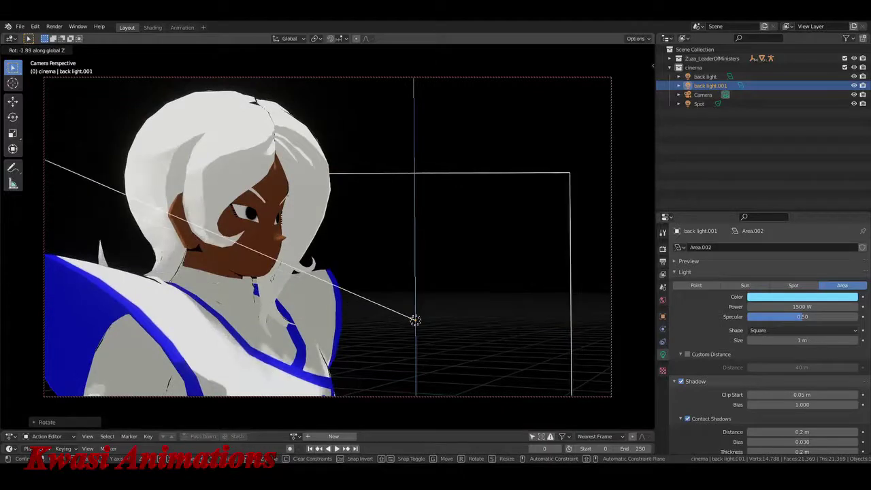
{"action": "key", "text": "Return"}
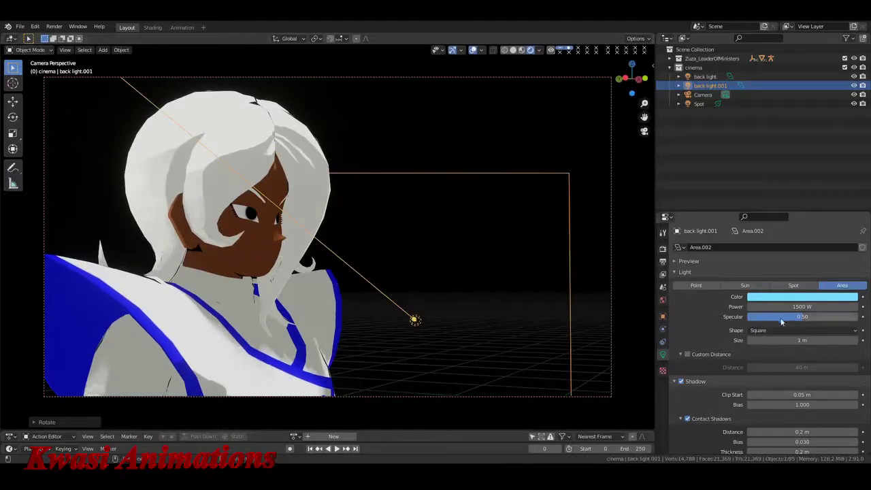
{"action": "left_click_drag", "start_coordinate": [780, 321], "coordinate": [837, 321]}
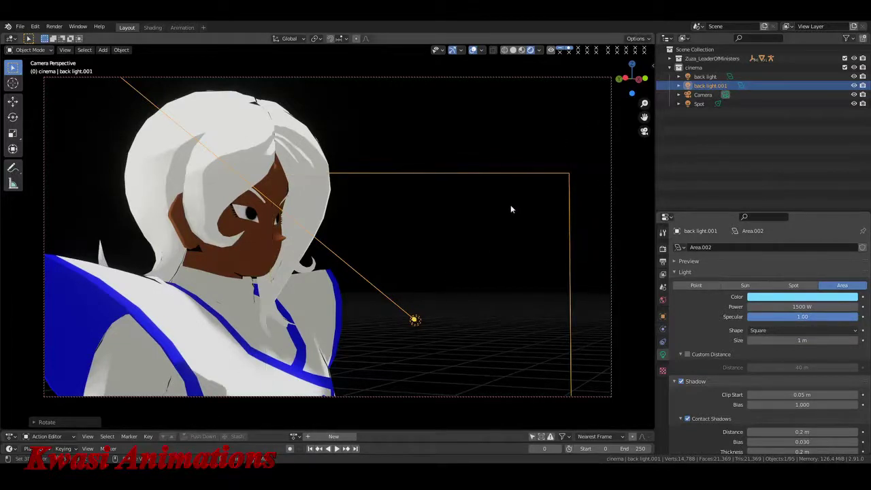
- Add a point light and place it in front of the character's face, moving it along Y and raising it along Z
{"action": "key", "text": "KP_0"}
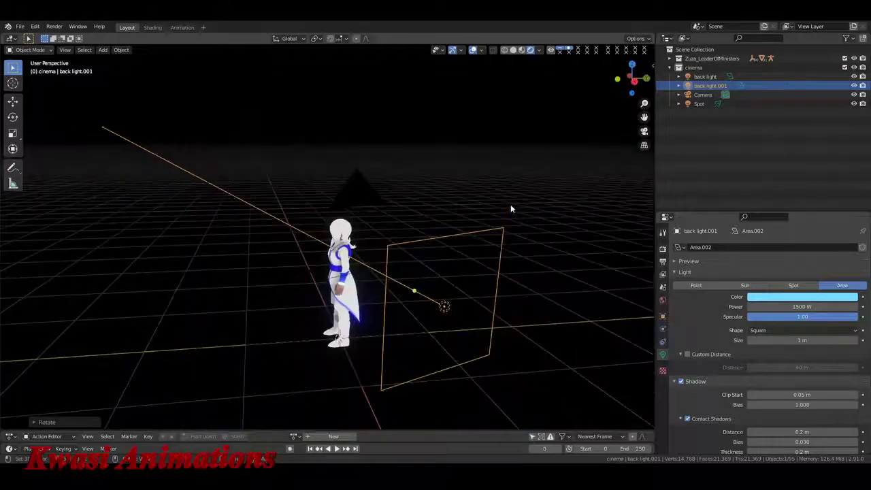
{"action": "middle_click_drag", "start_coordinate": [511, 208], "coordinate": [460, 247]}
{"action": "key", "text": "shift+a"}
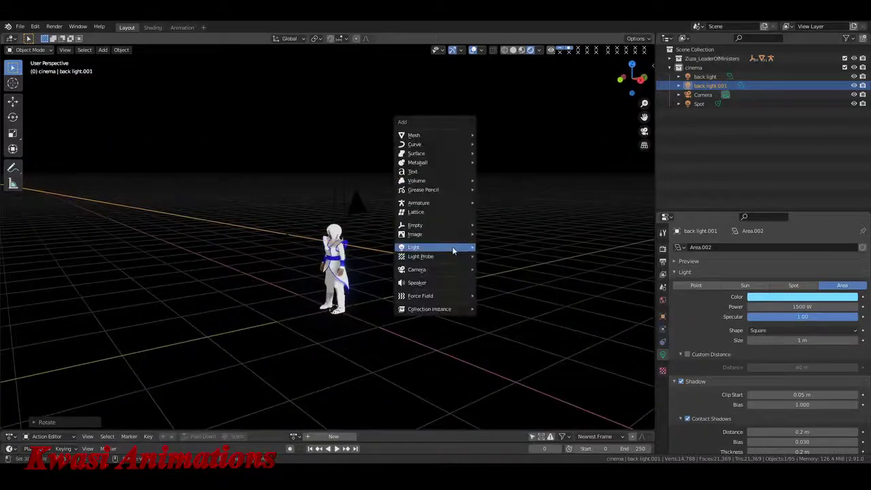
{"action": "mouse_move", "coordinate": [453, 249]}
{"action": "left_click", "coordinate": [500, 248]}
{"action": "key", "text": "g"}
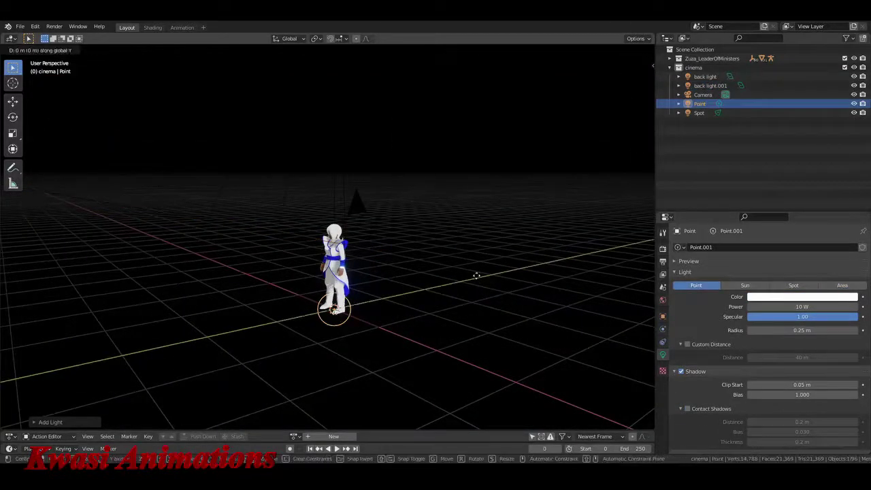
{"action": "key", "text": "z"}
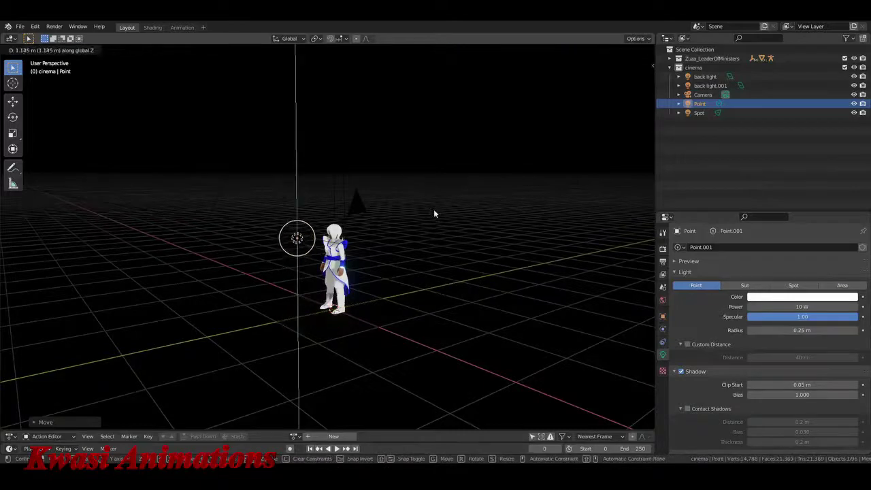
{"action": "left_click", "coordinate": [433, 209]}
- Set the point light's power to 60 W and check the lighting through the camera
{"action": "left_click", "coordinate": [792, 306]}
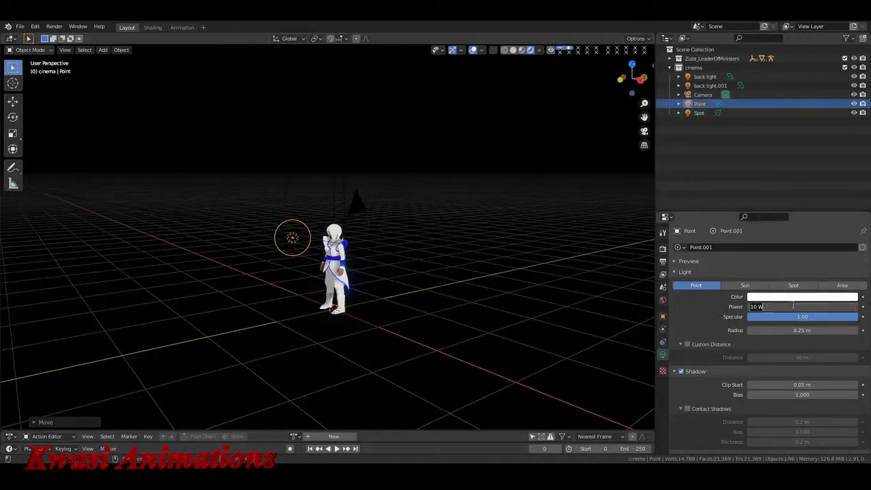
{"action": "type", "text": "60"}
{"action": "key", "text": "Return"}
{"action": "key", "text": "KP_0"}
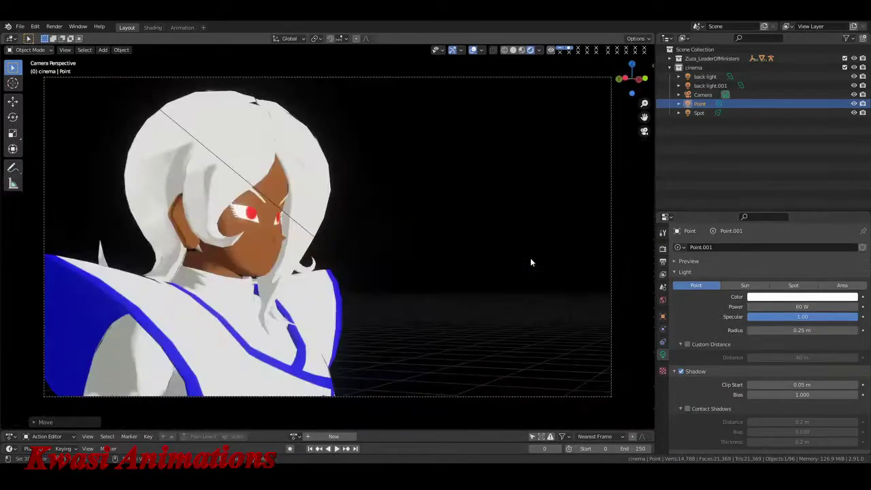
- Enable the point light's custom distance with a value of 0.79 m, and enable its contact shadows
{"action": "left_click", "coordinate": [688, 345]}
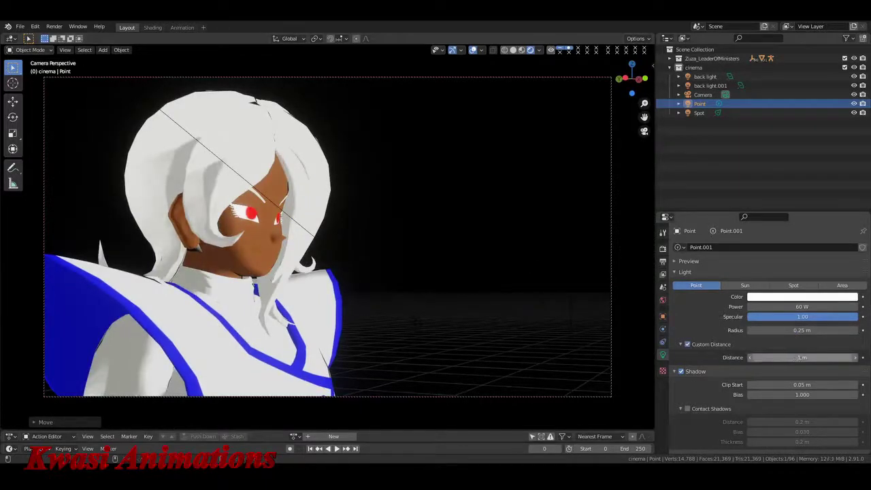
{"action": "left_click_drag", "start_coordinate": [800, 357], "coordinate": [784, 357]}
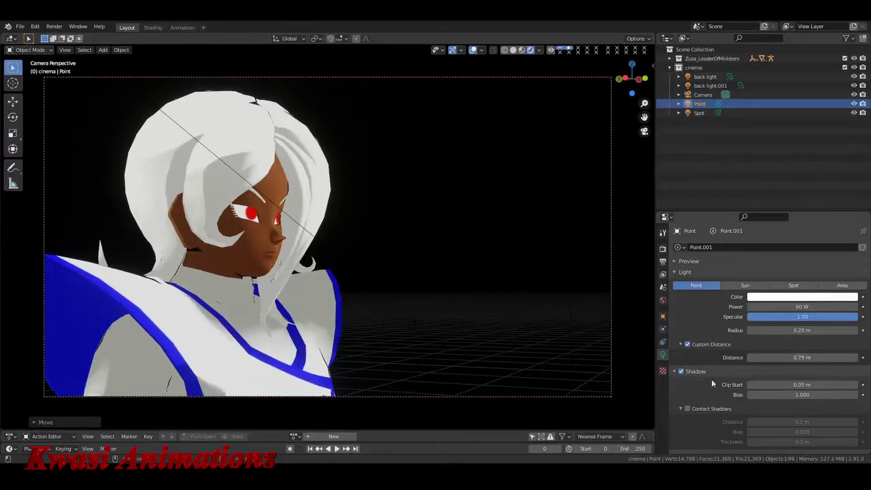
{"action": "left_click", "coordinate": [686, 409]}
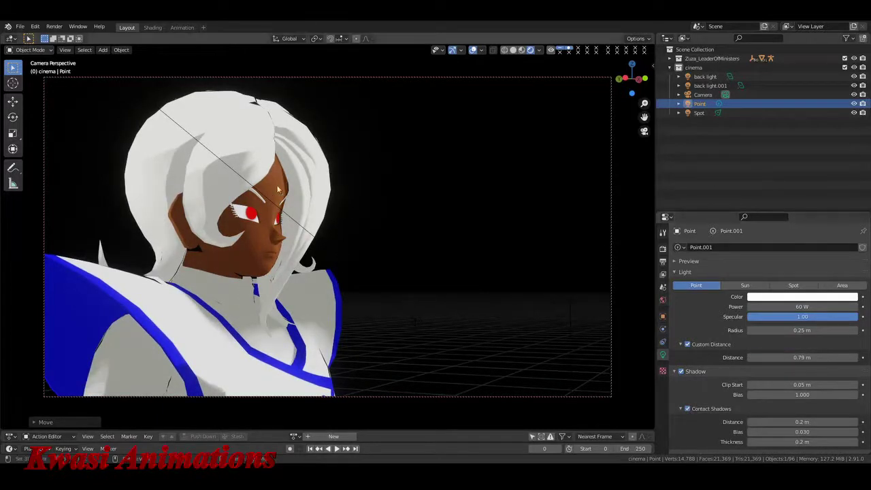
- With the viewport overlays hidden, compare the point light's contact shadows off and on, and render the camera view to review the lighting
{"action": "left_click", "coordinate": [472, 49]}
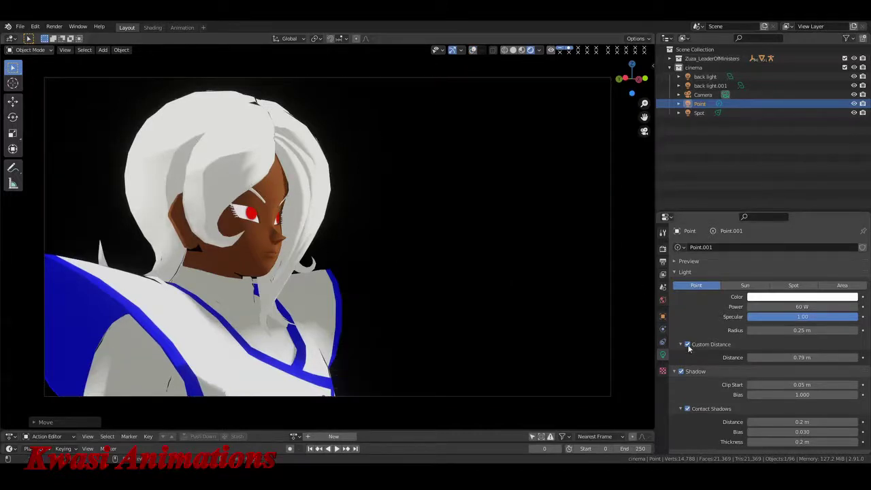
{"action": "left_click", "coordinate": [687, 408]}
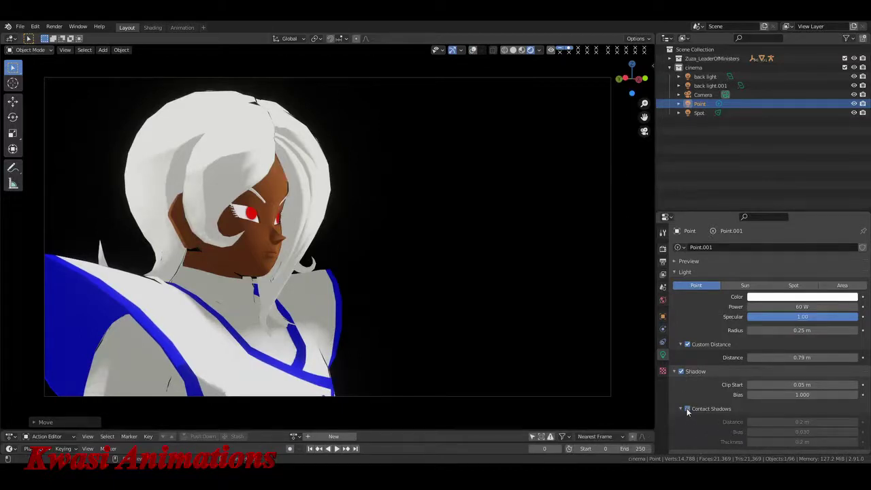
{"action": "left_click", "coordinate": [687, 409]}
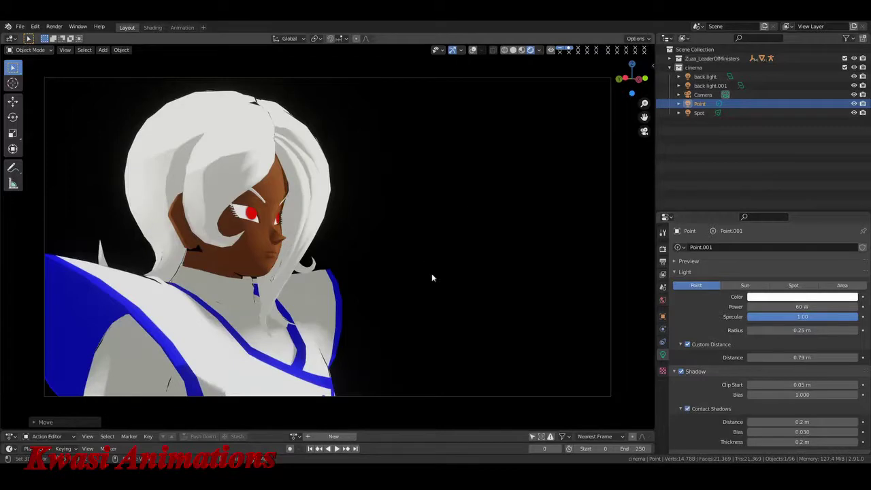
{"action": "key", "text": "F12"}
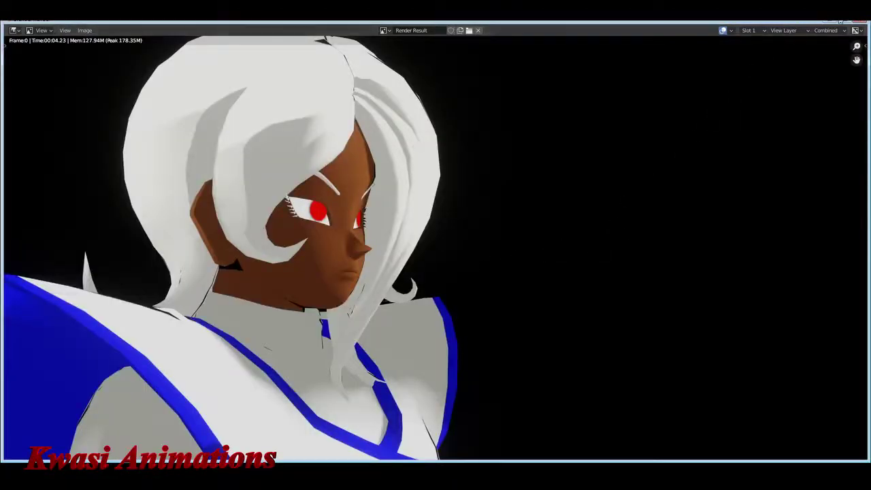
{"action": "left_click", "coordinate": [859, 22]}
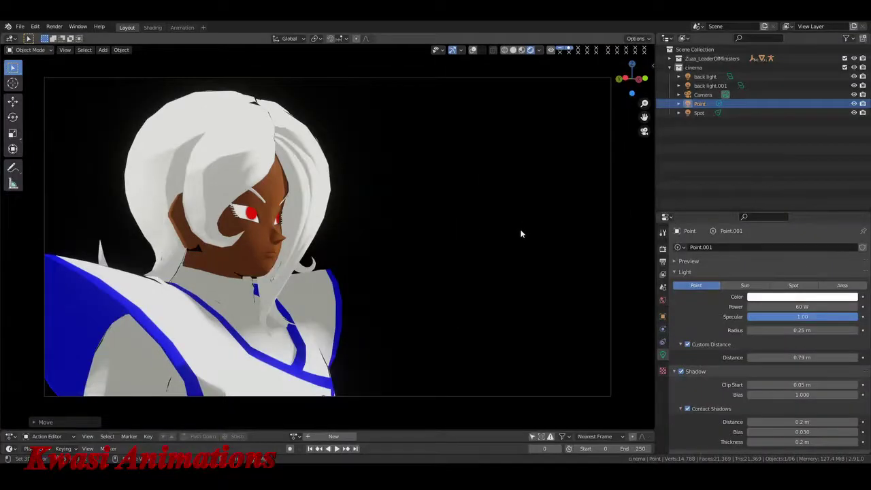
- Leave the camera view, show the overlays again, and delete the Point, Spot, back light and back light.001 lights
{"action": "key", "text": "KP_0"}
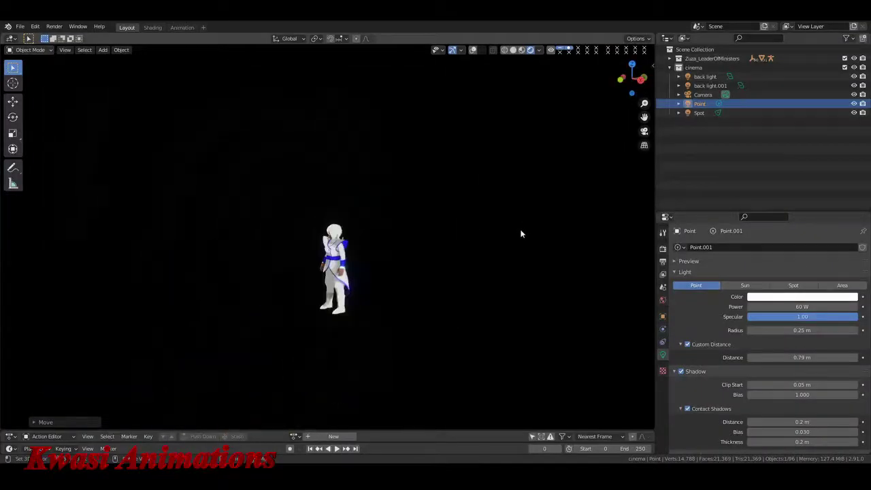
{"action": "left_click", "coordinate": [474, 52]}
{"action": "scroll", "coordinate": [393, 209], "scroll_direction": "up", "scroll_amount": 4}
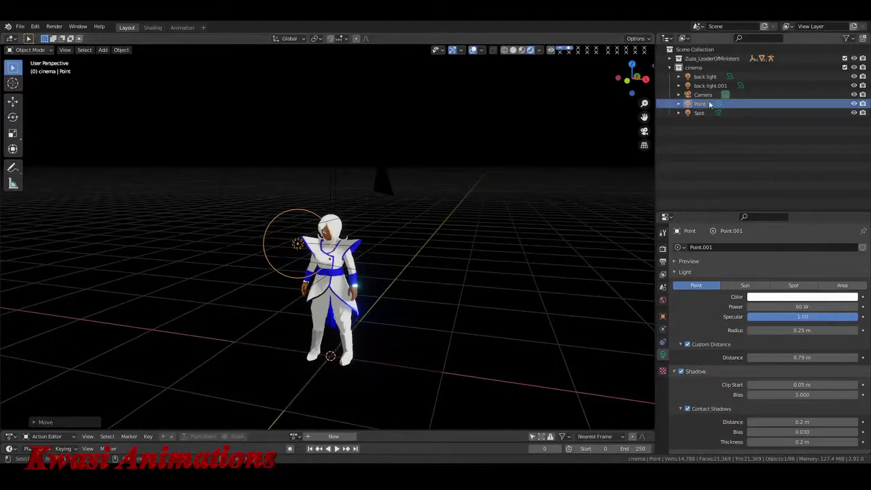
{"action": "left_click", "coordinate": [701, 112], "text": "ctrl"}
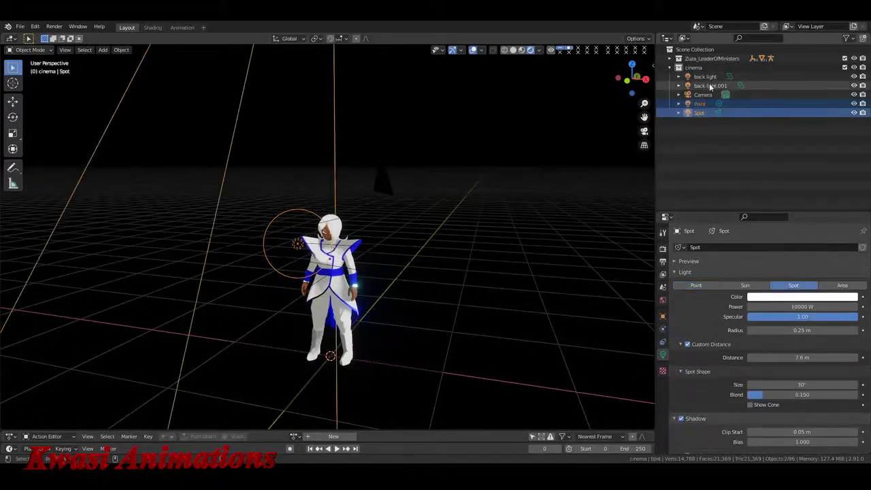
{"action": "left_click", "coordinate": [709, 87], "text": "ctrl"}
{"action": "left_click", "coordinate": [705, 76], "text": "ctrl"}
{"action": "key", "text": "x"}
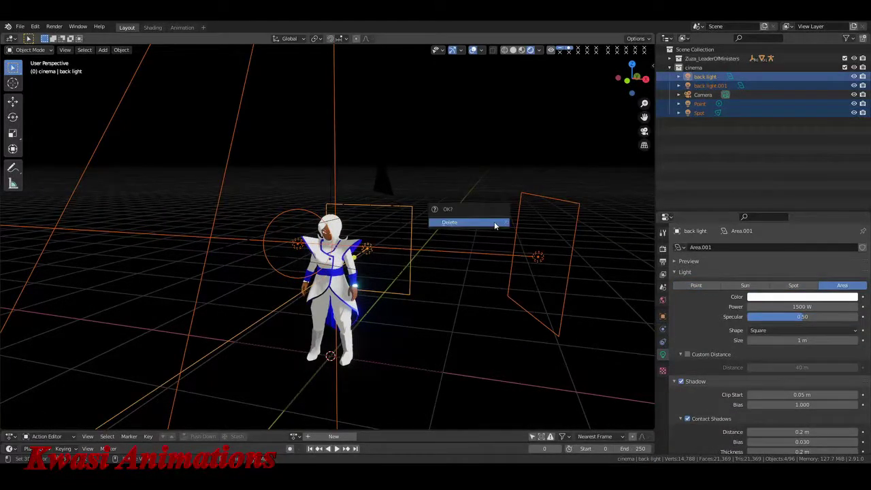
{"action": "left_click", "coordinate": [495, 225]}
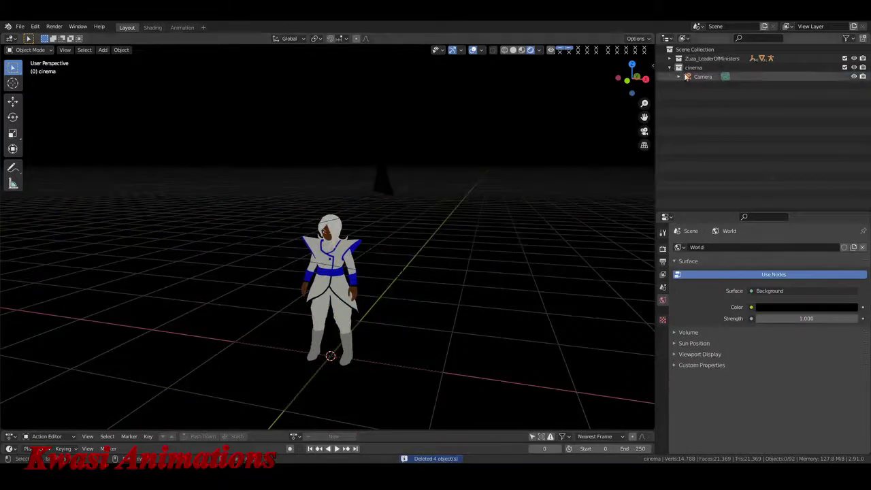
- Add a sun light to the cinema collection and raise it about 4.5 m along Z above the character
{"action": "left_click", "coordinate": [694, 68]}
{"action": "key", "text": "shift+a"}
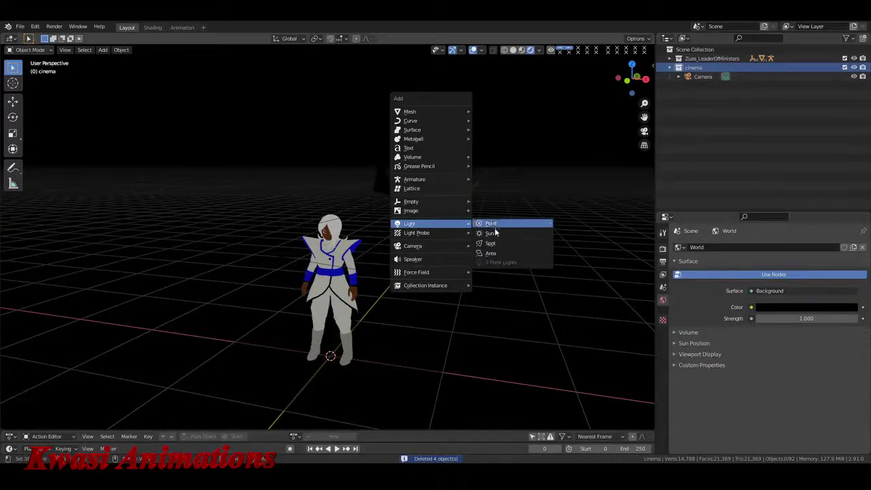
{"action": "left_click", "coordinate": [489, 232]}
{"action": "key", "text": "g"}
{"action": "key", "text": "z"}
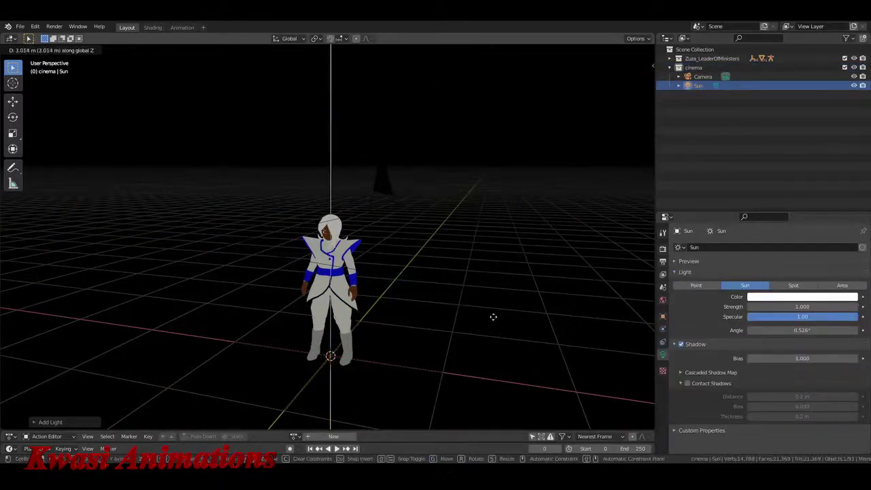
{"action": "left_click", "coordinate": [503, 182]}
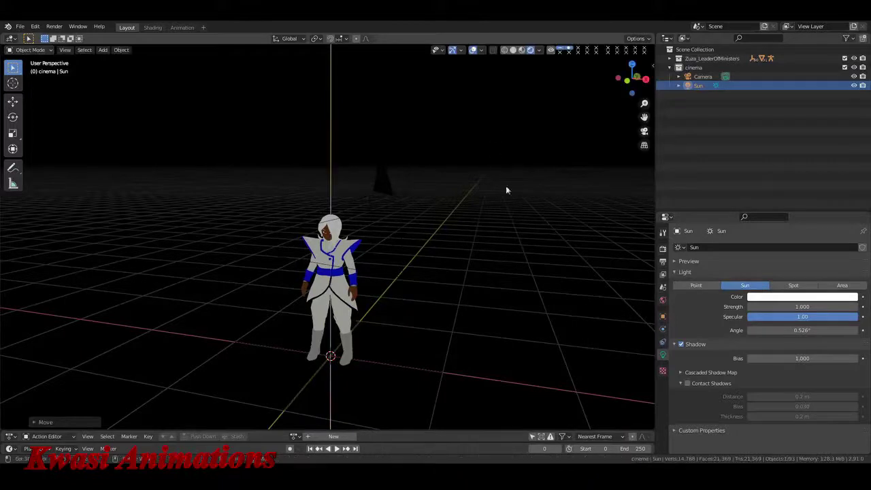
- Enable contact shadows on the sun light and set its strength to 30
{"action": "left_click", "coordinate": [687, 383]}
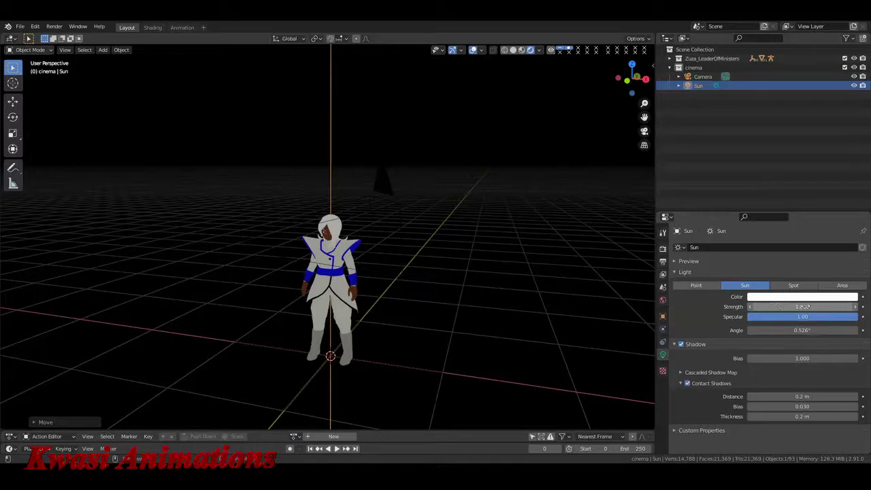
{"action": "left_click", "coordinate": [803, 306]}
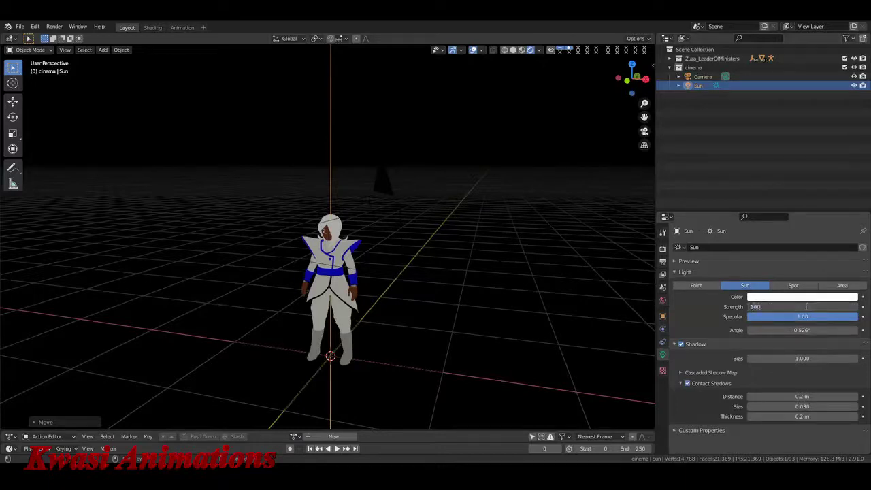
{"action": "key", "text": "Return"}
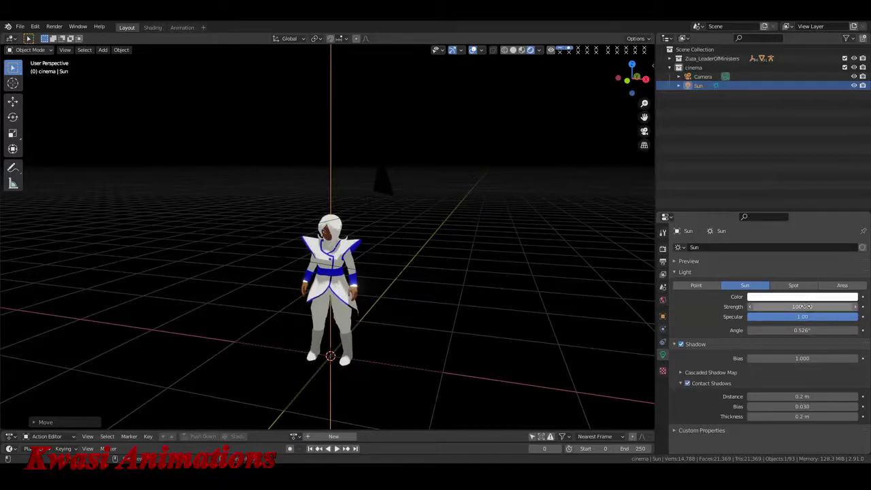
{"action": "left_click", "coordinate": [804, 306]}
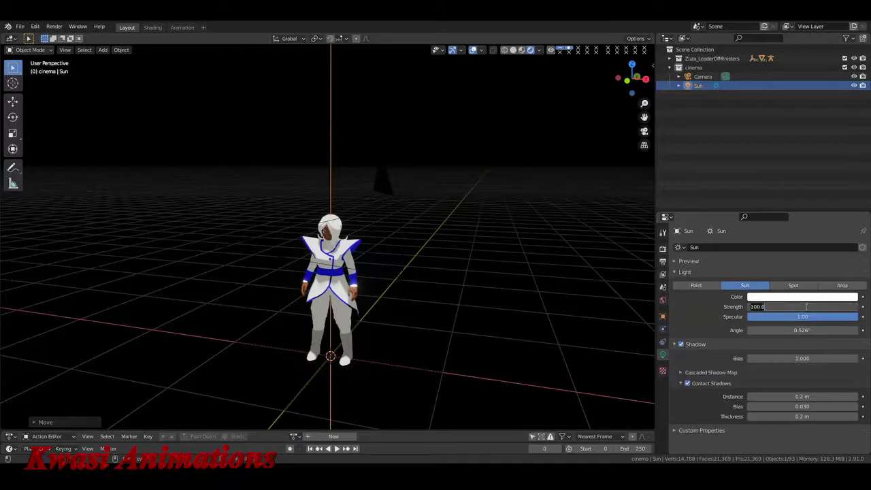
{"action": "type", "text": "30"}
{"action": "key", "text": "Return"}
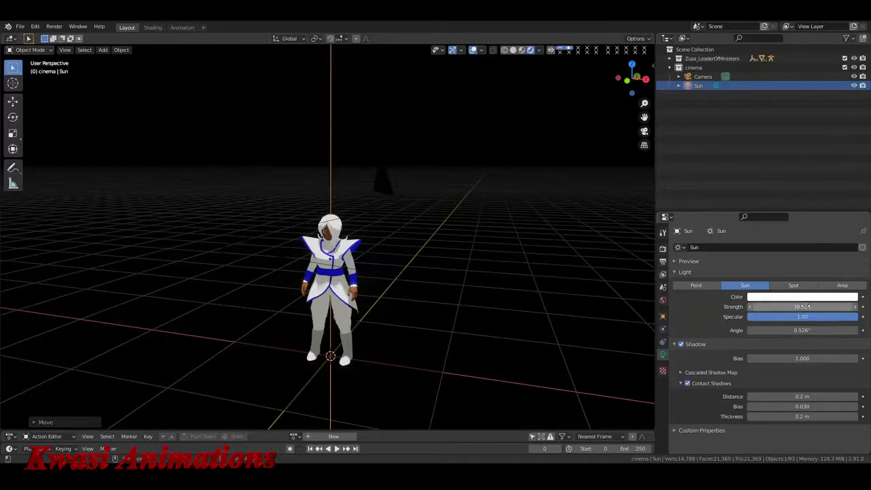
- Set the sun light's specular to 0.50
{"action": "left_click", "coordinate": [803, 319]}
{"action": "key", "text": "BackSpace"}
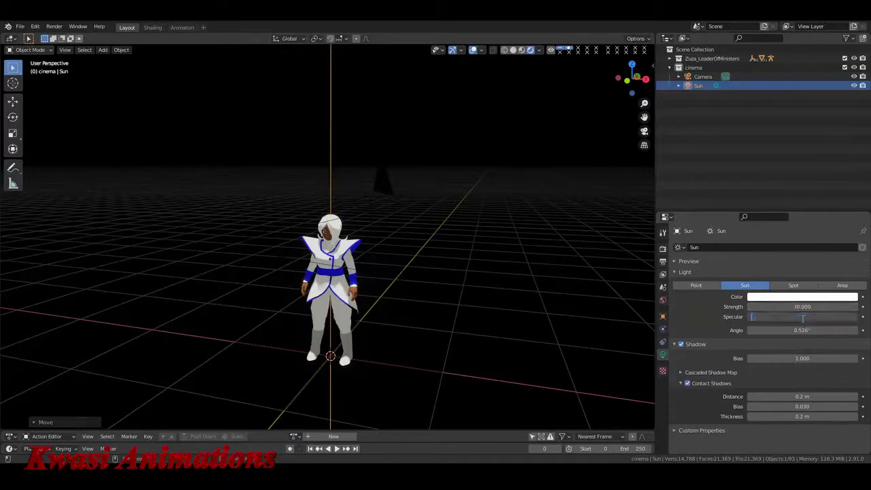
{"action": "type", "text": ".5"}
{"action": "key", "text": "Return"}
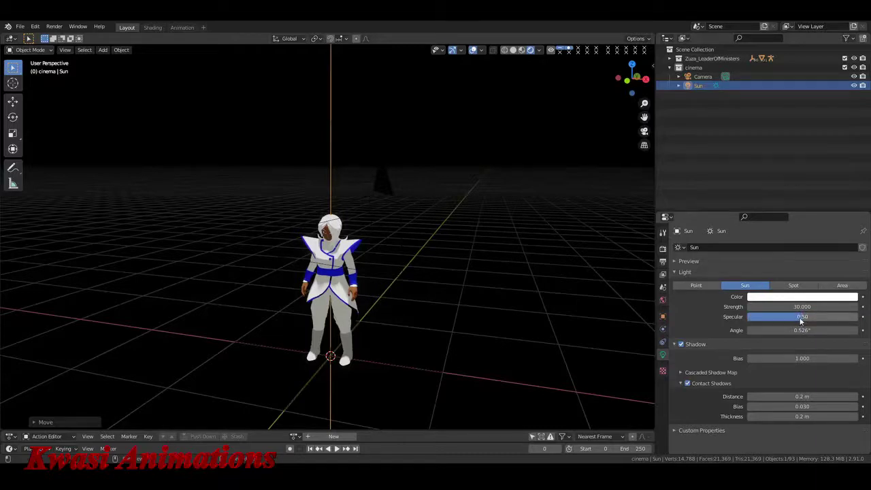
- Try aiming the sun light at the character by rotating it around the global X, Y and Z axes
{"action": "key", "text": "r"}
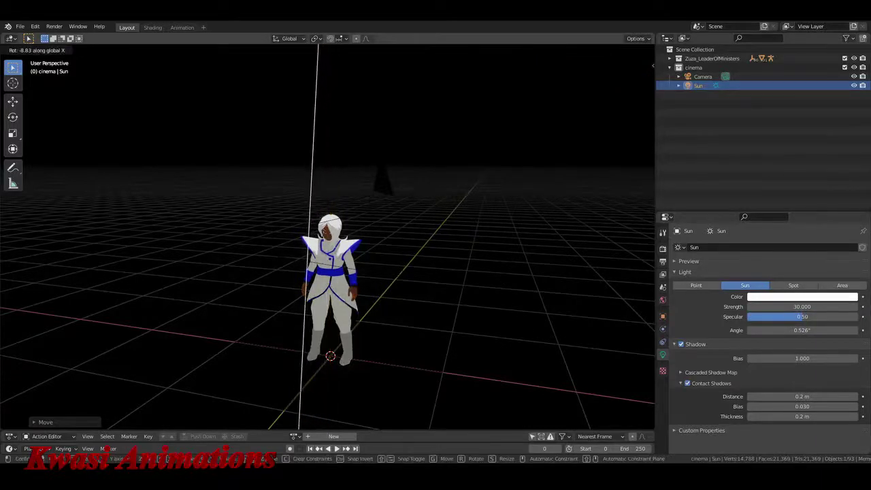
{"action": "left_click", "coordinate": [358, 310]}
{"action": "key", "text": "r"}
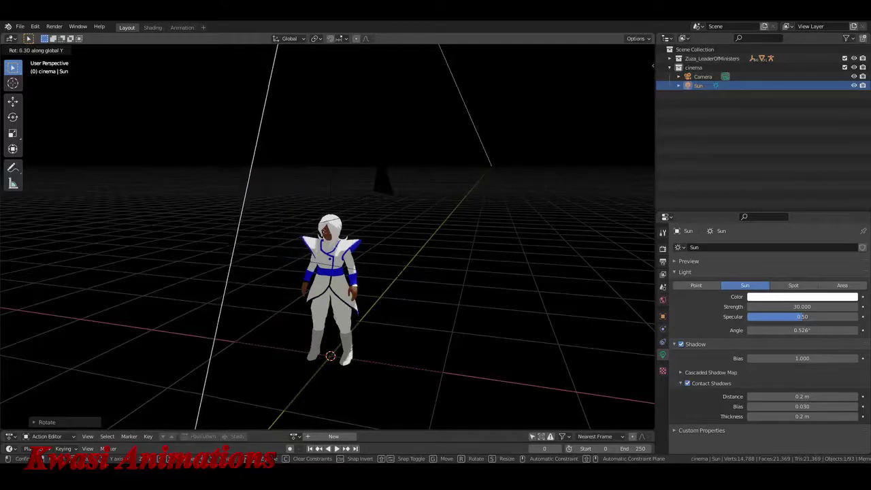
{"action": "left_click", "coordinate": [298, 334]}
{"action": "key", "text": "r"}
{"action": "key", "text": "z"}
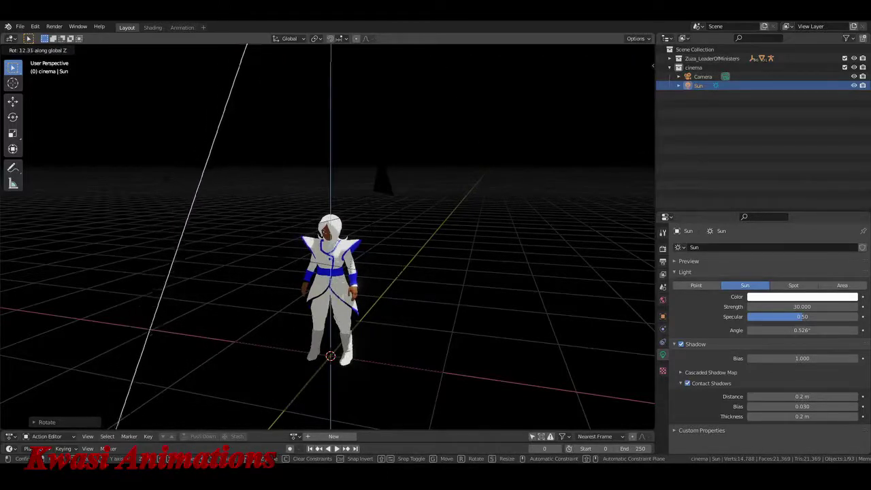
{"action": "left_click", "coordinate": [265, 275]}
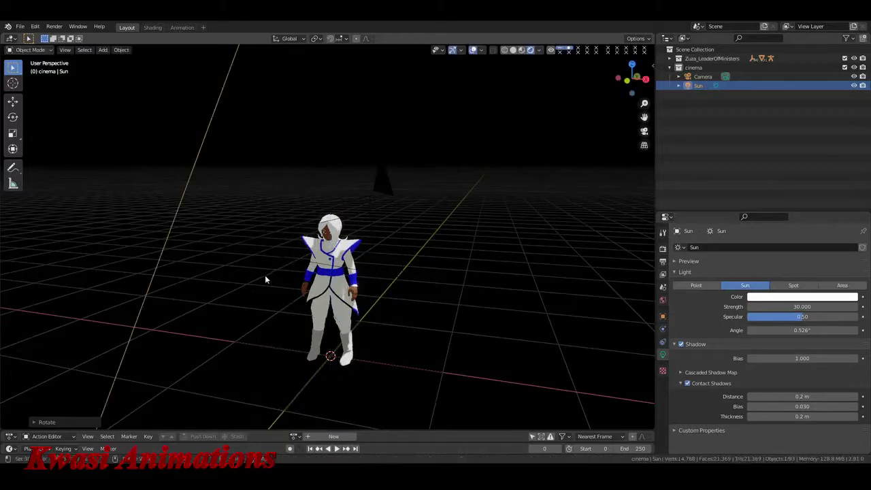
- Clear the sun's rotation, and rotate it about 69° around global Y and about 83° around global X
{"action": "key", "text": "alt+r"}
{"action": "key", "text": "r"}
{"action": "key", "text": "y"}
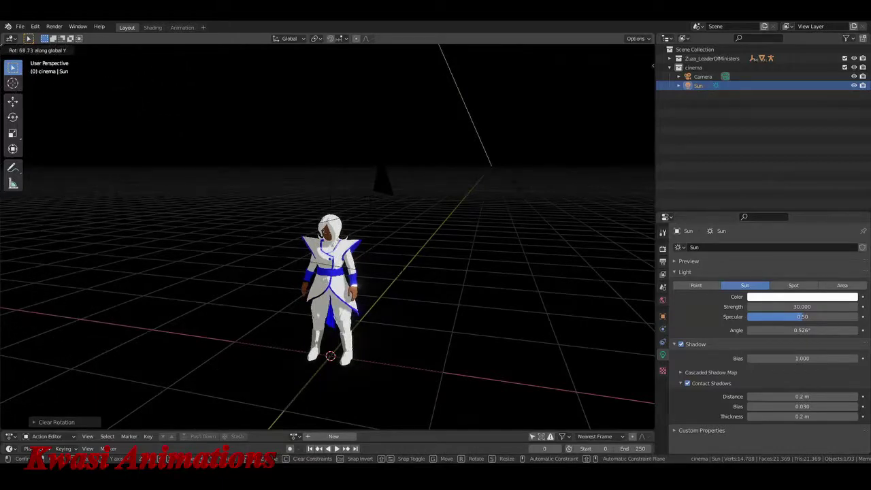
{"action": "left_click", "coordinate": [411, 273]}
{"action": "key", "text": "r"}
{"action": "key", "text": "x"}
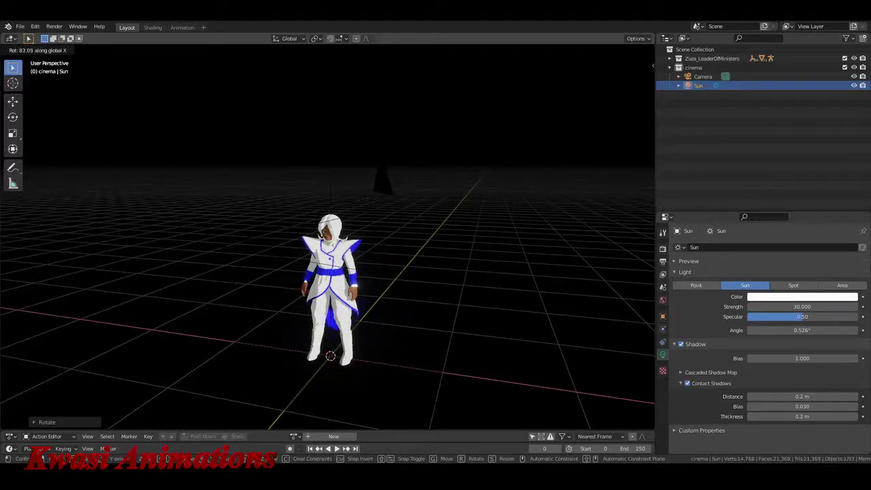
{"action": "left_click", "coordinate": [97, 347]}
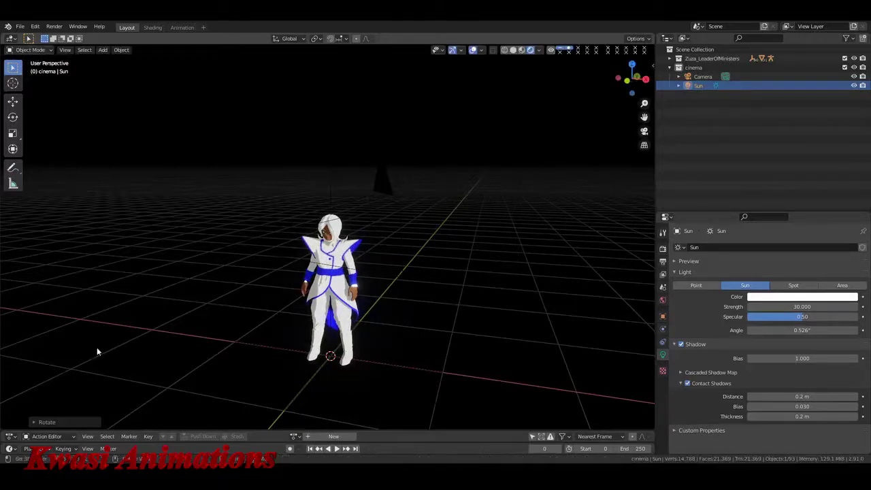
- Adjust the sun's rotation to X 102° and Z 65.6° in its transform values, and check the lighting through the camera
{"action": "left_click", "coordinate": [663, 317]}
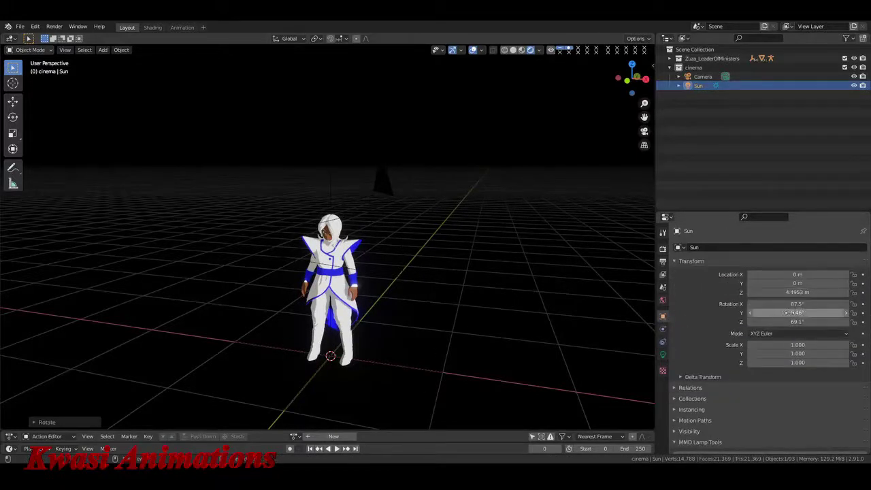
{"action": "mouse_move", "coordinate": [793, 304]}
{"action": "left_mouse_down"}
{"action": "mouse_move", "coordinate": [823, 304]}
{"action": "mouse_move", "coordinate": [790, 321]}
{"action": "left_mouse_up"}
{"action": "key", "text": "KP_0"}
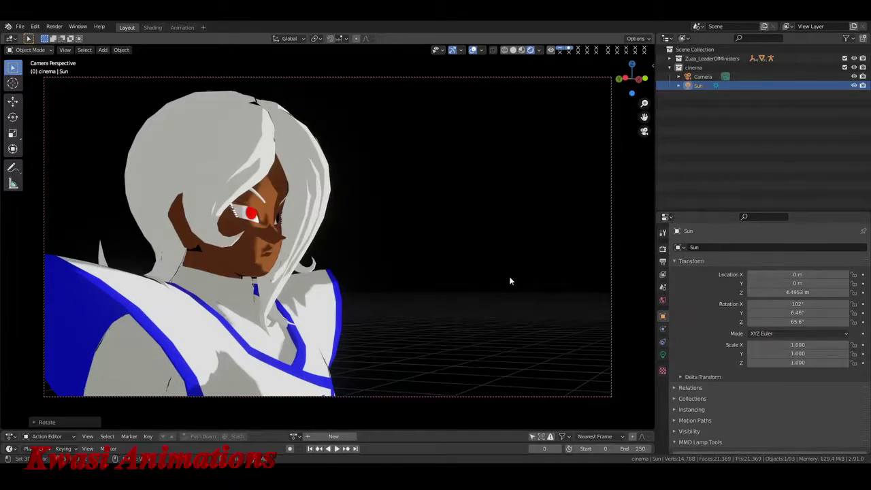
- Add a point light to the cinema collection
{"action": "key", "text": "shift+a"}
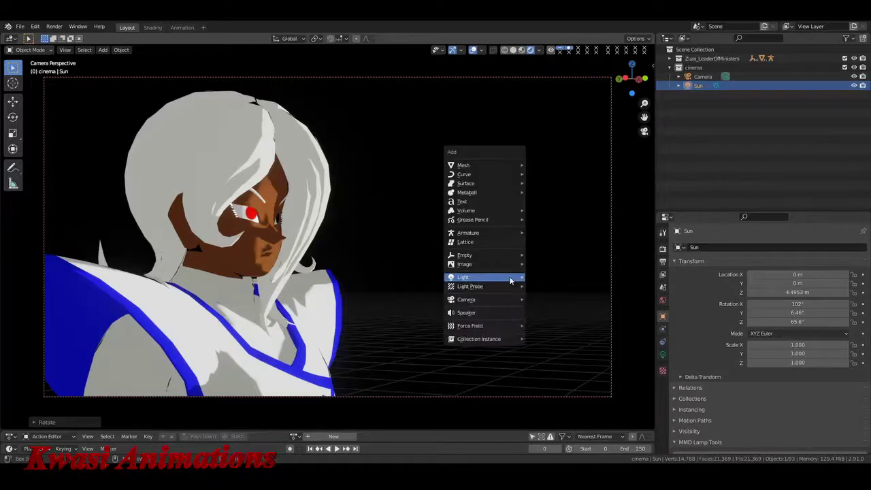
{"action": "mouse_move", "coordinate": [514, 279]}
{"action": "left_click", "coordinate": [567, 277]}
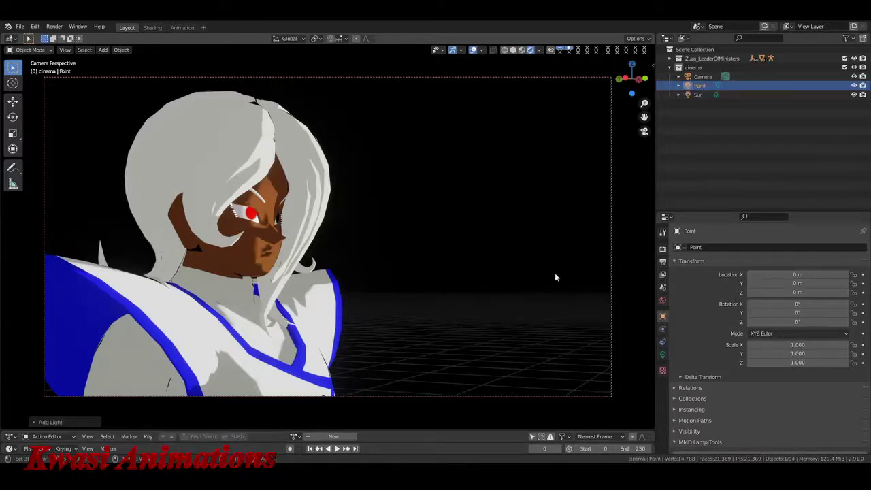
{"action": "key", "text": "g"}
{"action": "key", "text": "z"}
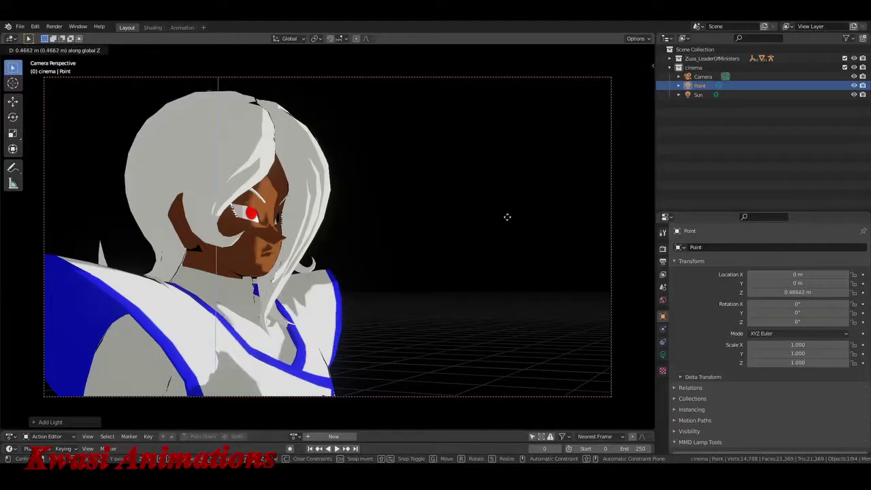
{"action": "key", "text": "Escape"}
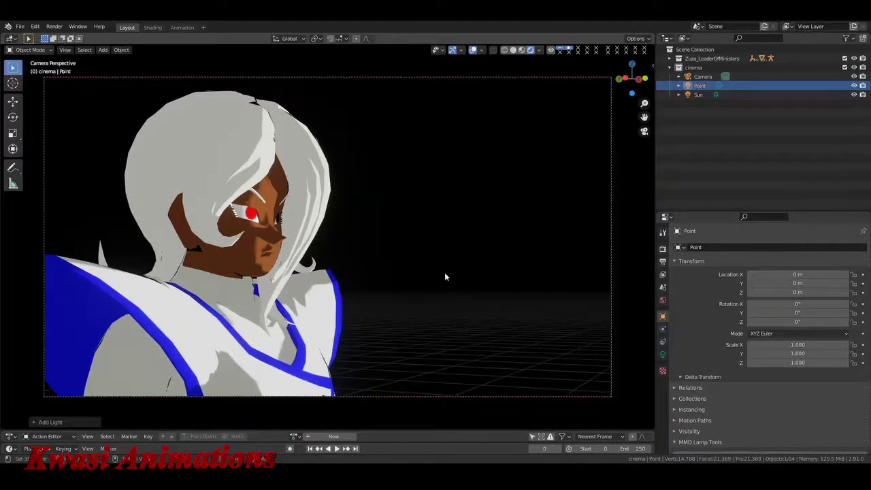
- Move the point light about 1.05 m up along global Z and about 0.92 m along global Y, beside the character
{"action": "key", "text": "KP_0"}
{"action": "key", "text": "g"}
{"action": "key", "text": "z"}
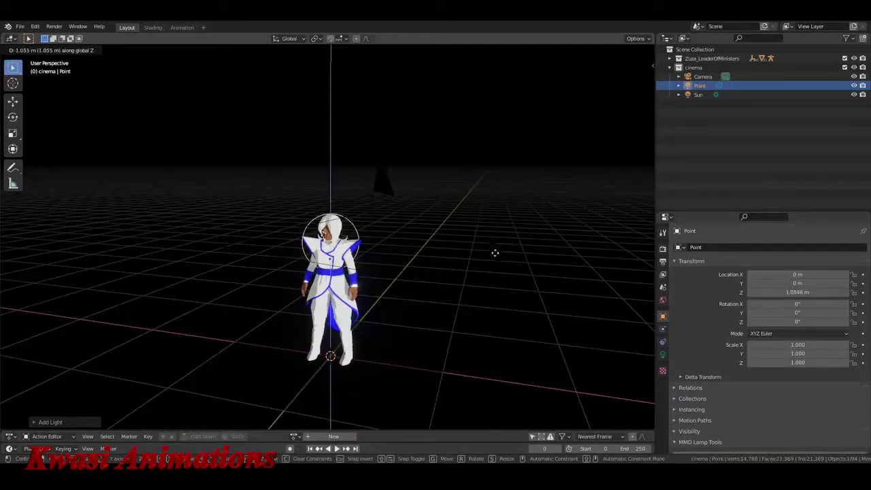
{"action": "left_click", "coordinate": [494, 252]}
{"action": "key", "text": "g"}
{"action": "key", "text": "y"}
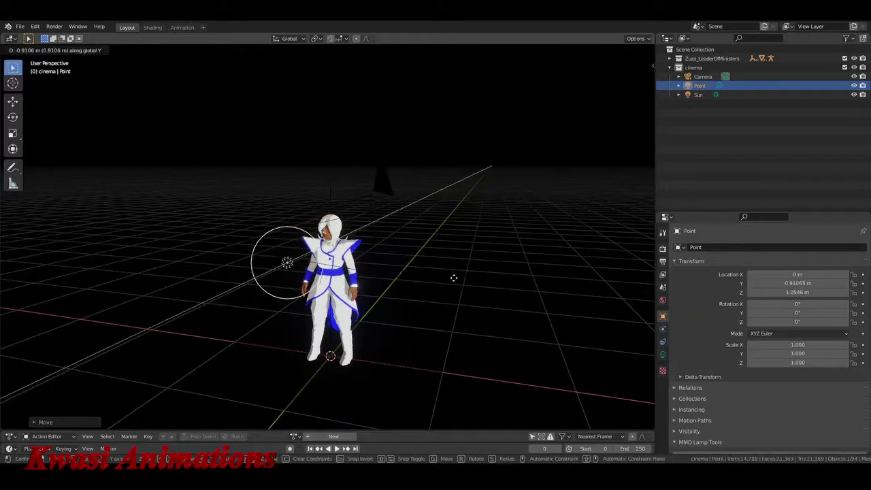
{"action": "left_click", "coordinate": [455, 283]}
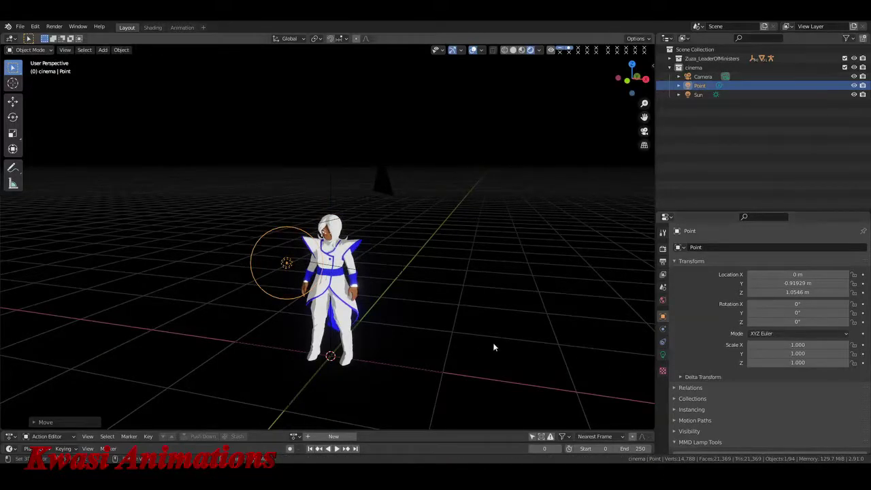
- Set the point light's power to 60 W and its specular to 0.20 while viewing through the camera
{"action": "key", "text": "KP_0"}
{"action": "left_click", "coordinate": [663, 354]}
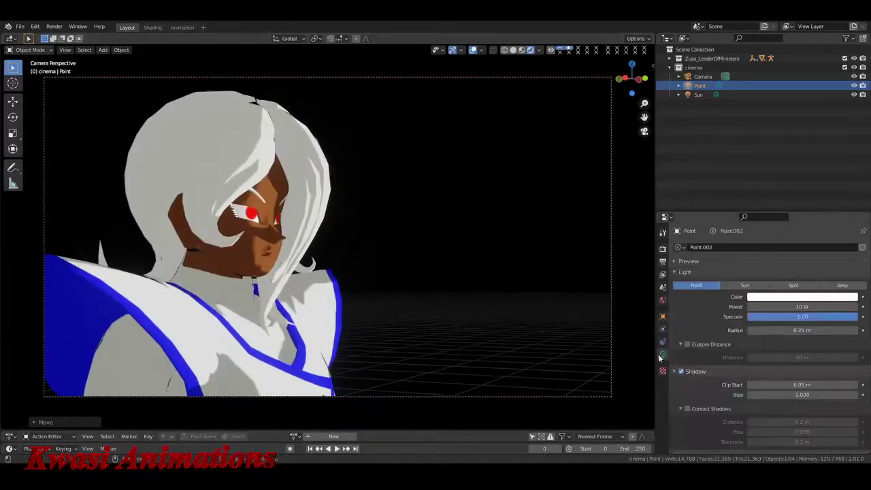
{"action": "left_click", "coordinate": [802, 307]}
{"action": "type", "text": "60"}
{"action": "key", "text": "Return"}
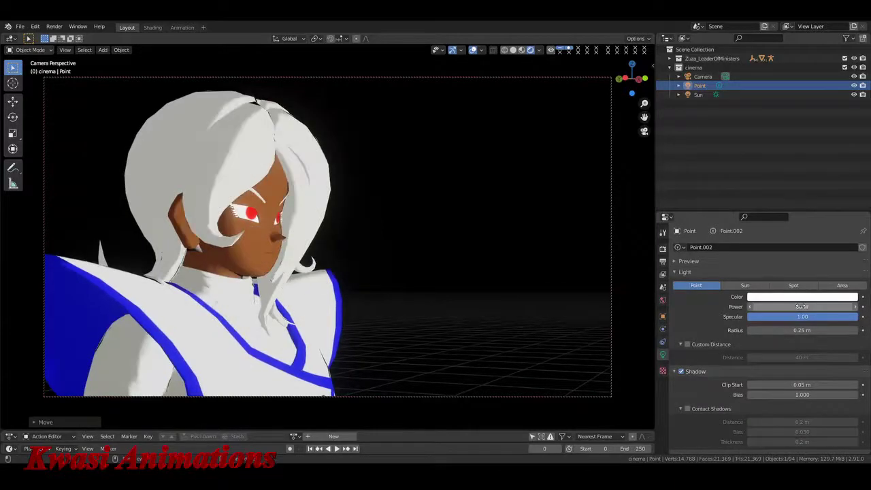
{"action": "left_click", "coordinate": [811, 316]}
{"action": "type", "text": "0.2"}
{"action": "key", "text": "Return"}
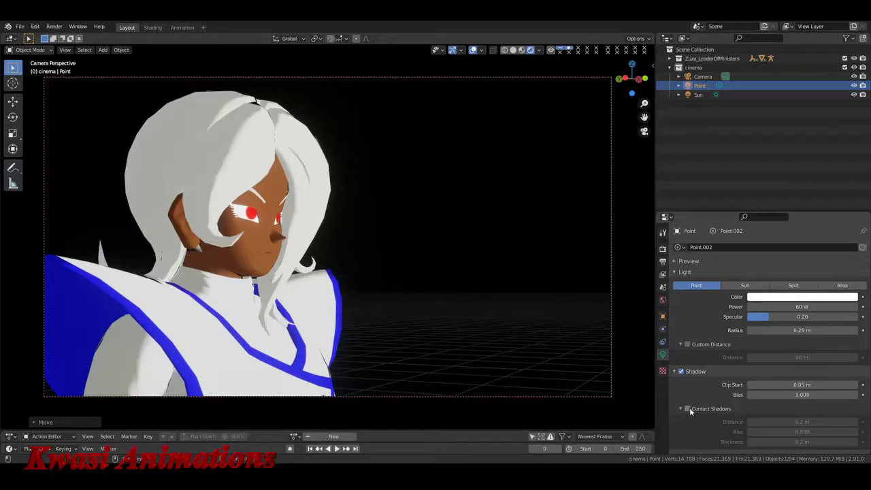
- Enable contact shadows for the point light and give it a custom distance of 1.2 m
{"action": "left_click", "coordinate": [687, 409]}
{"action": "left_click", "coordinate": [687, 344]}
{"action": "left_click_drag", "start_coordinate": [800, 357], "coordinate": [800, 357]}
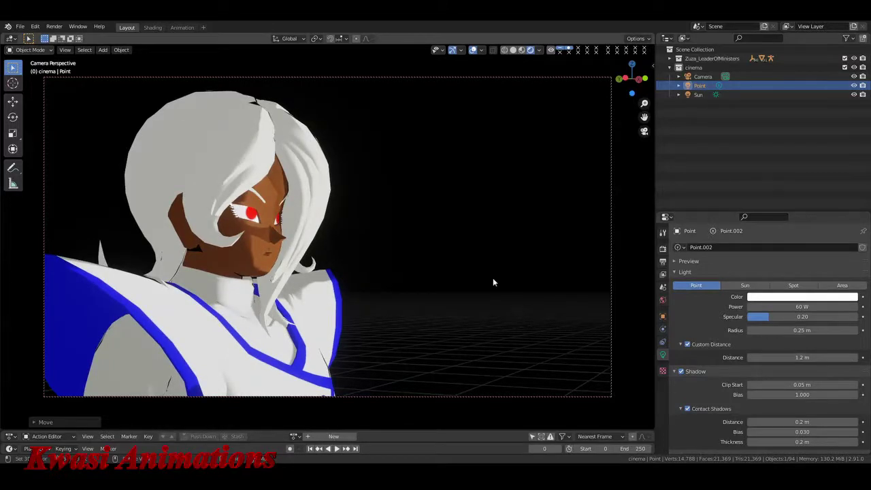
- Render the camera shot to check the sun and point lighting on the character, and return to the scene view
{"action": "key", "text": "F12"}
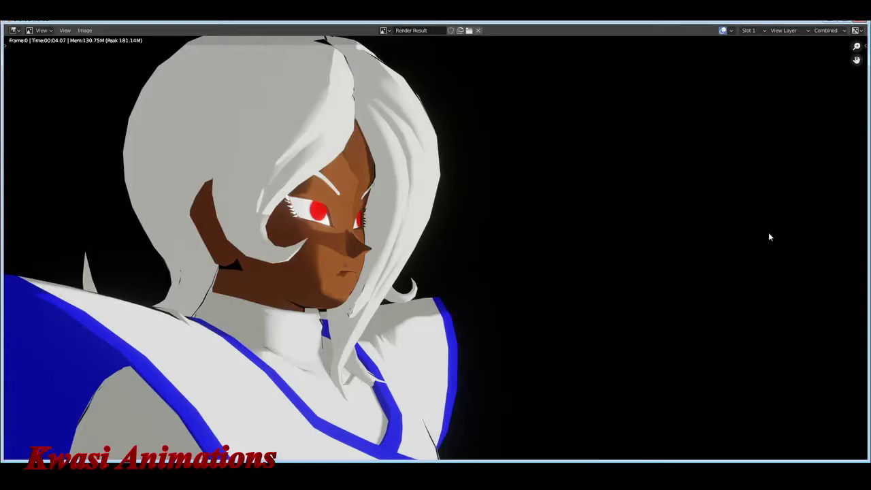
{"action": "key", "text": "Escape"}
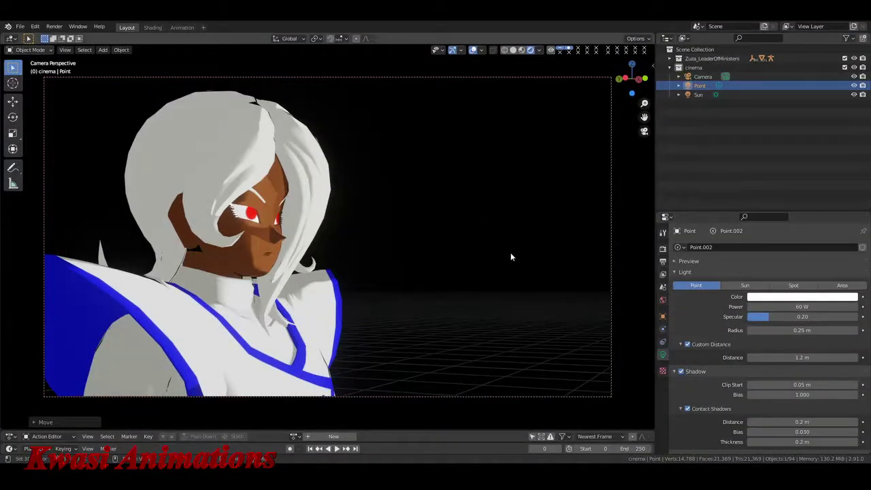
{"action": "key", "text": "KP_0"}
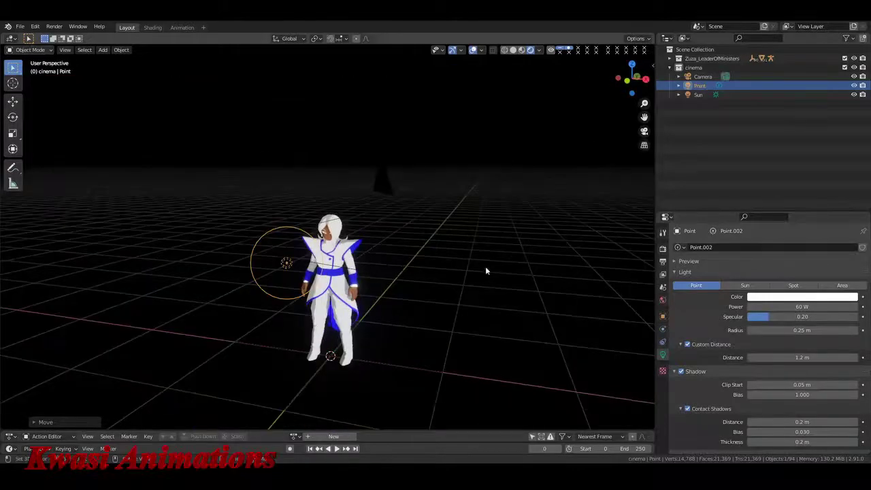
{"action": "scroll", "coordinate": [480, 271], "scroll_direction": "up", "scroll_amount": 2}
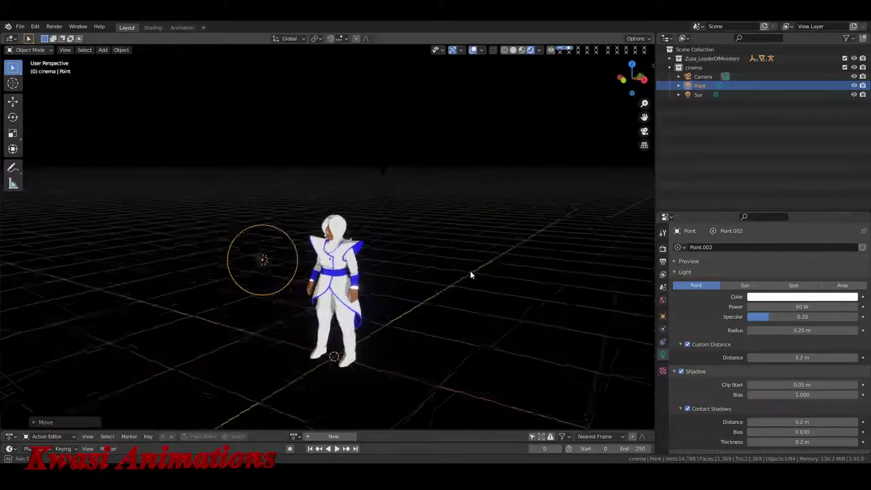
- Create a new collection directly under the scene collection and name it background
{"action": "right_click", "coordinate": [696, 48]}
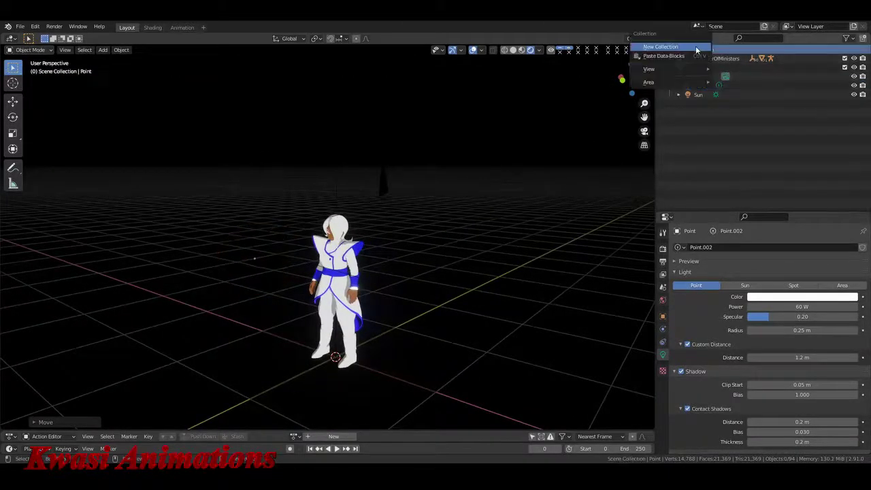
{"action": "left_click", "coordinate": [701, 50]}
{"action": "left_click", "coordinate": [704, 106]}
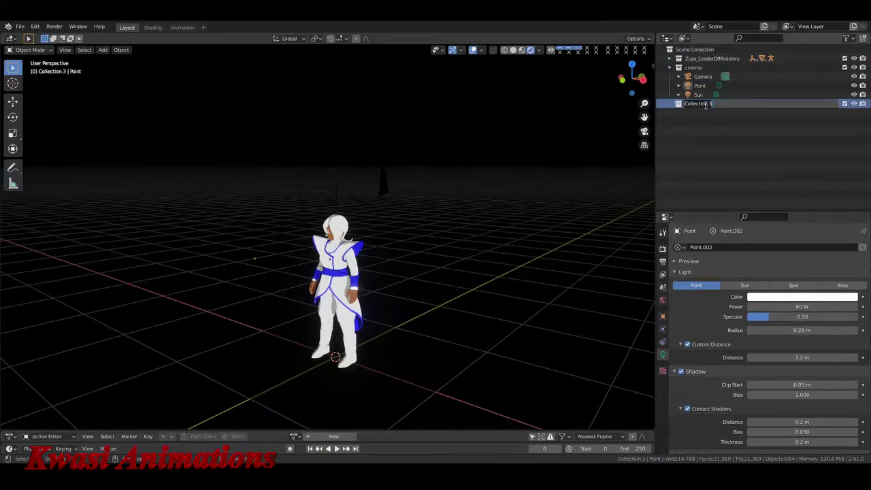
{"action": "double_click", "coordinate": [705, 106]}
{"action": "key", "text": "Return"}
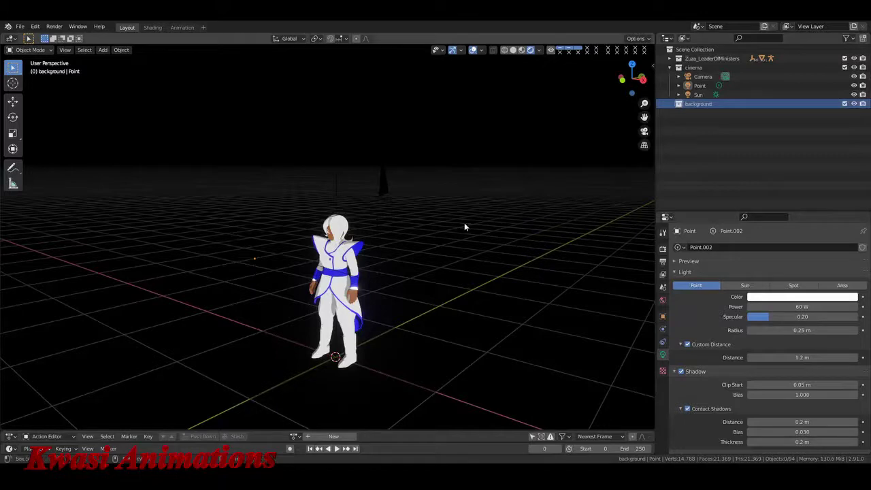
{"action": "key", "text": "shift+a"}
{"action": "mouse_move", "coordinate": [466, 225]}
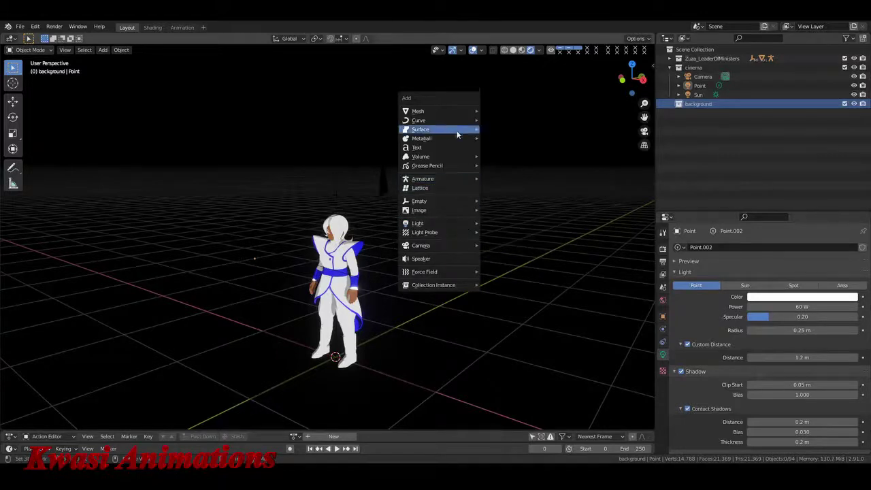
{"action": "mouse_move", "coordinate": [460, 115]}
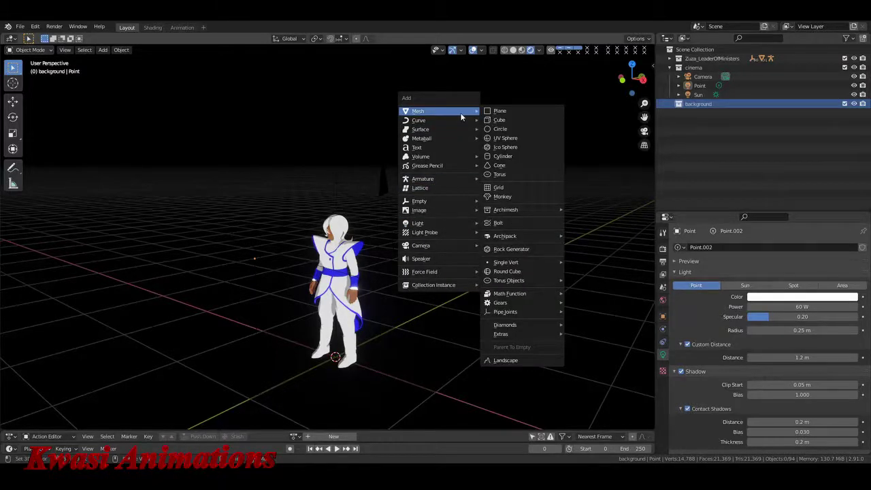
{"action": "mouse_move", "coordinate": [452, 212]}
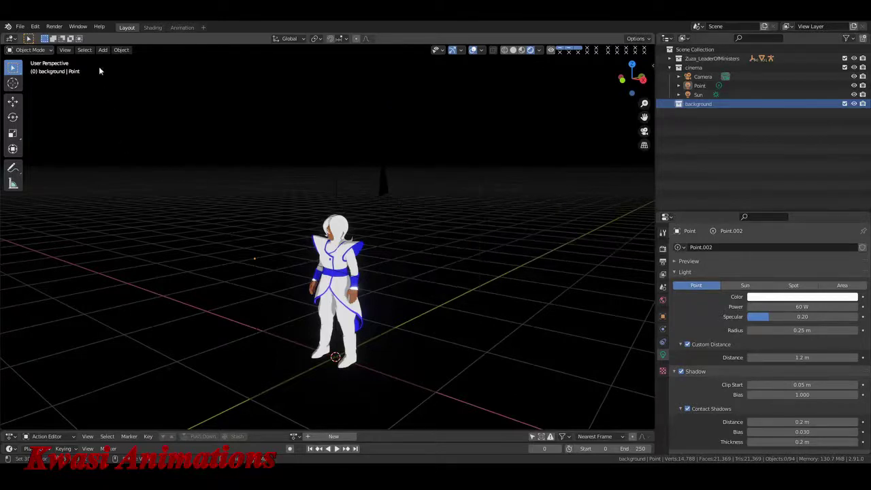
- Search the add-on preferences for "image" and check whether the Import Images as Planes add-on is enabled
{"action": "left_click", "coordinate": [38, 27]}
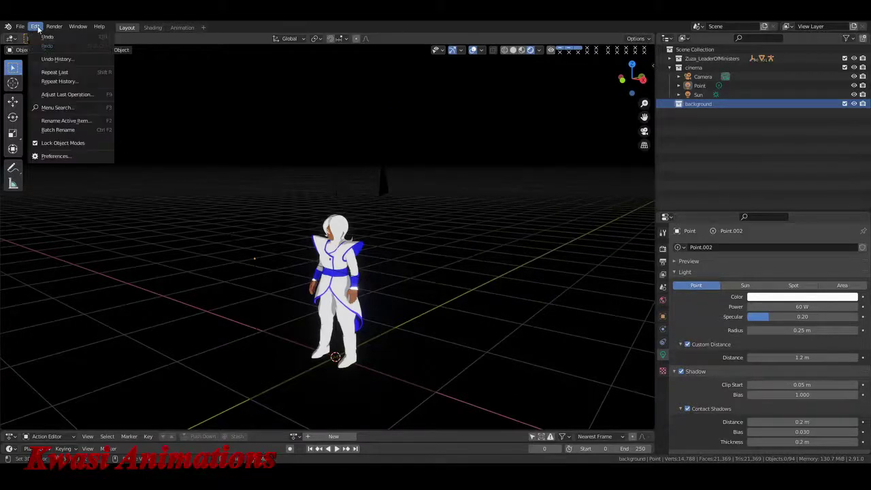
{"action": "left_click", "coordinate": [60, 157]}
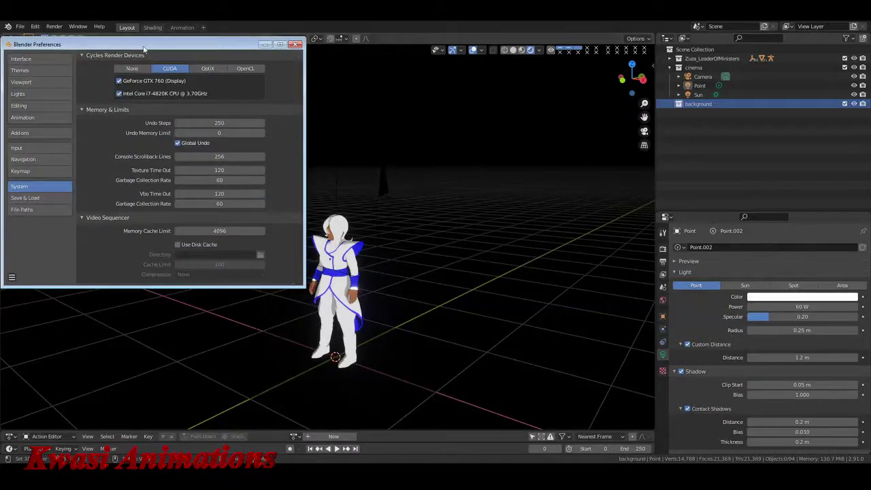
{"action": "left_click_drag", "start_coordinate": [102, 46], "coordinate": [285, 68]}
{"action": "left_click", "coordinate": [223, 159]}
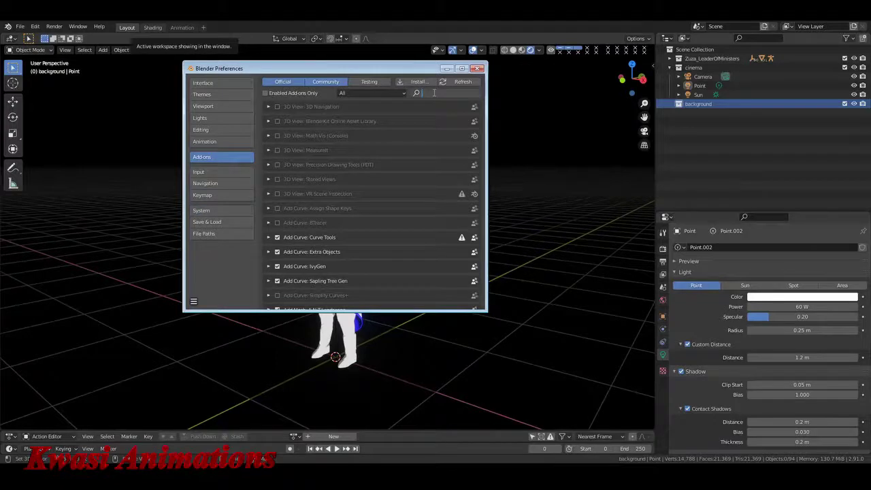
{"action": "type", "text": "image"}
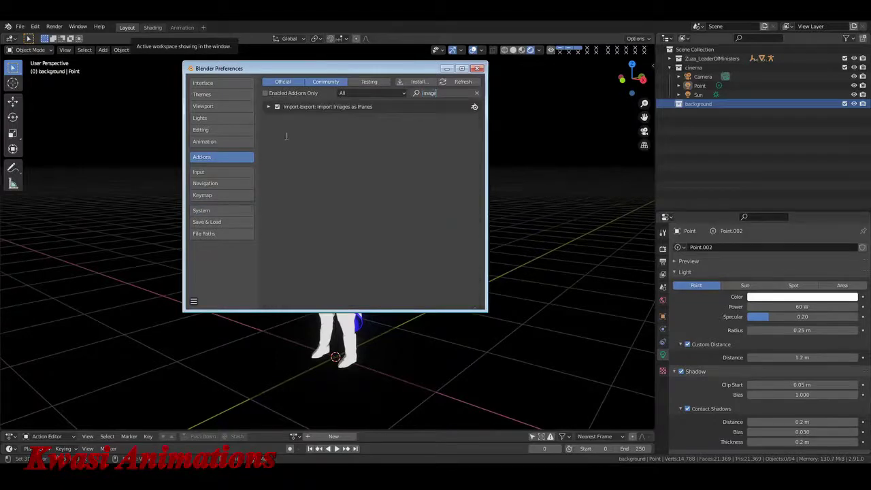
{"action": "key", "text": "Return"}
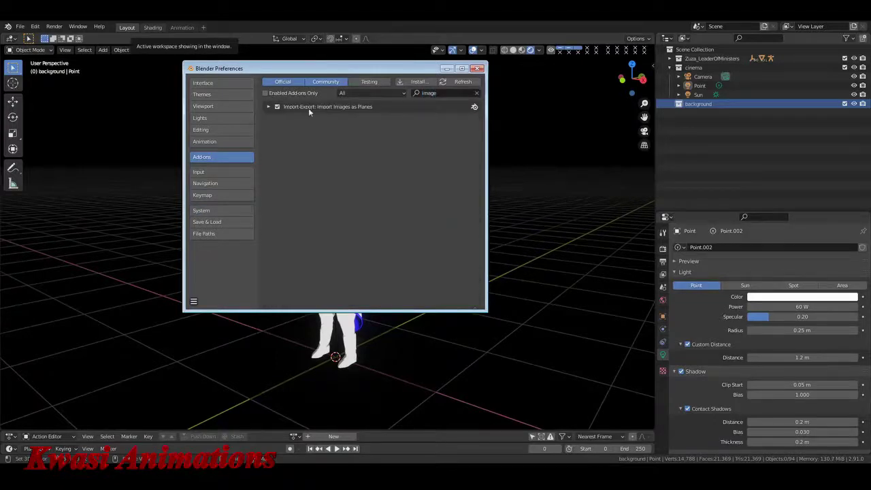
{"action": "left_click", "coordinate": [269, 108]}
{"action": "left_click", "coordinate": [269, 107]}
{"action": "left_click", "coordinate": [477, 93]}
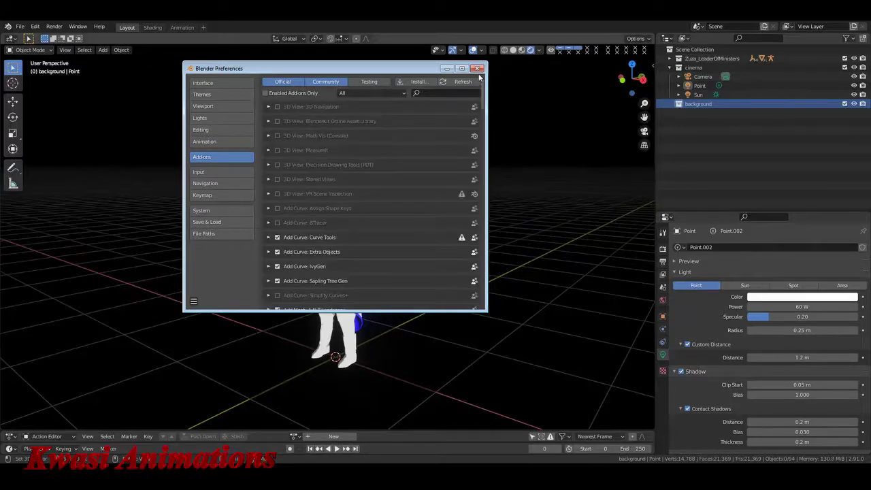
{"action": "left_click", "coordinate": [479, 68]}
- Import 070531_kobe_earthquake.jpg from the D:\Documents\BACKGROUNDS folder as an image plane in the background collection
{"action": "key", "text": "shift+a"}
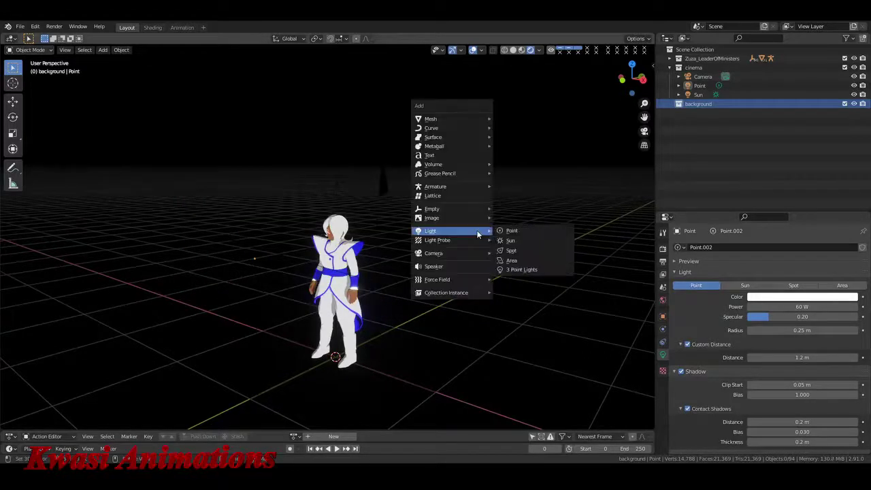
{"action": "left_click", "coordinate": [530, 233]}
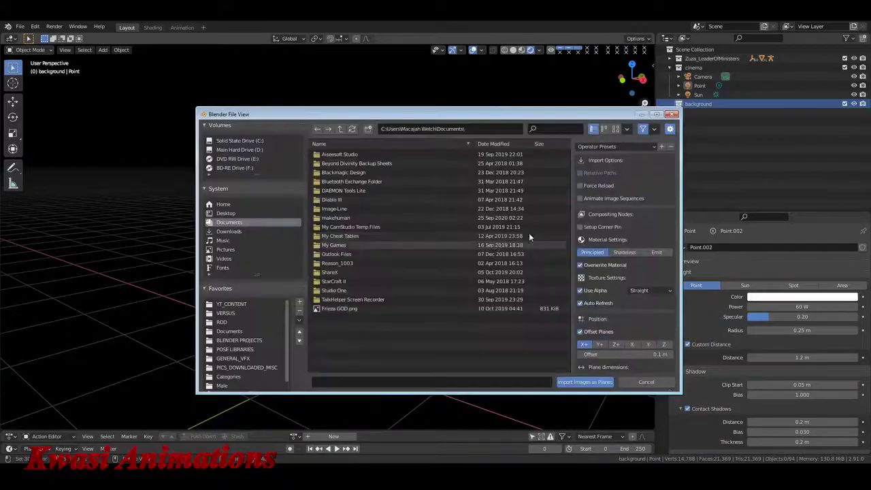
{"action": "left_click", "coordinate": [224, 321]}
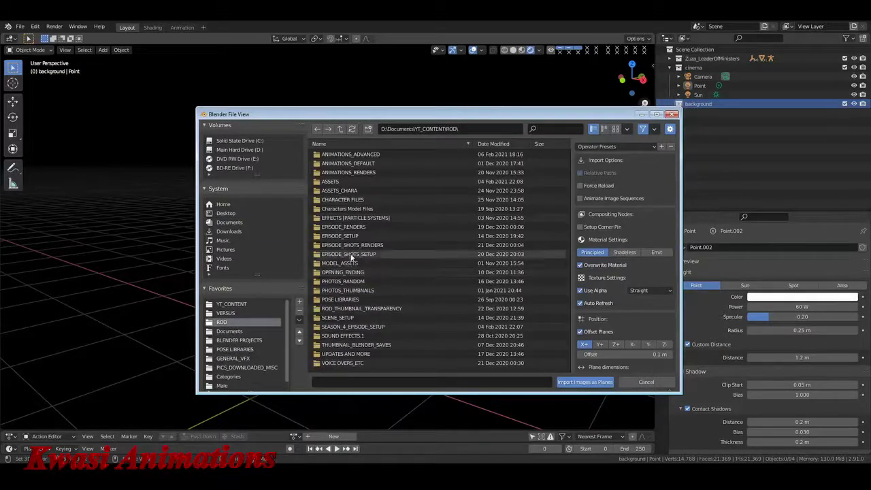
{"action": "left_click", "coordinate": [230, 331]}
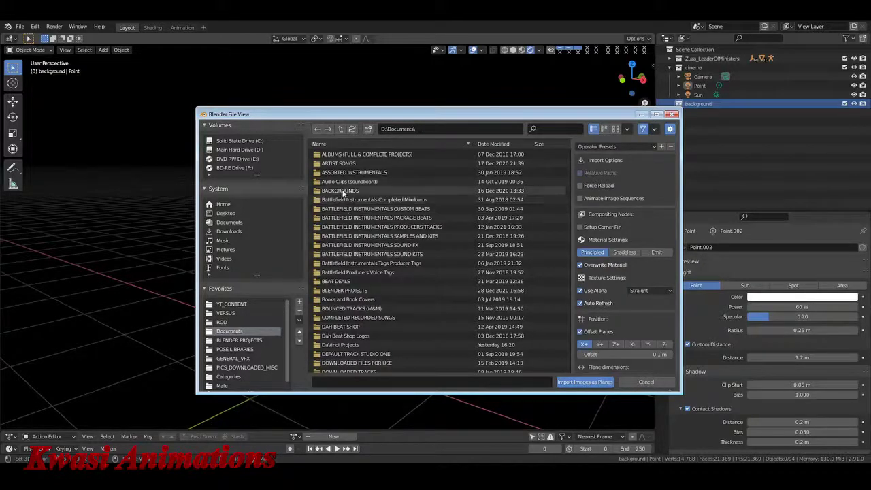
{"action": "double_click", "coordinate": [345, 189]}
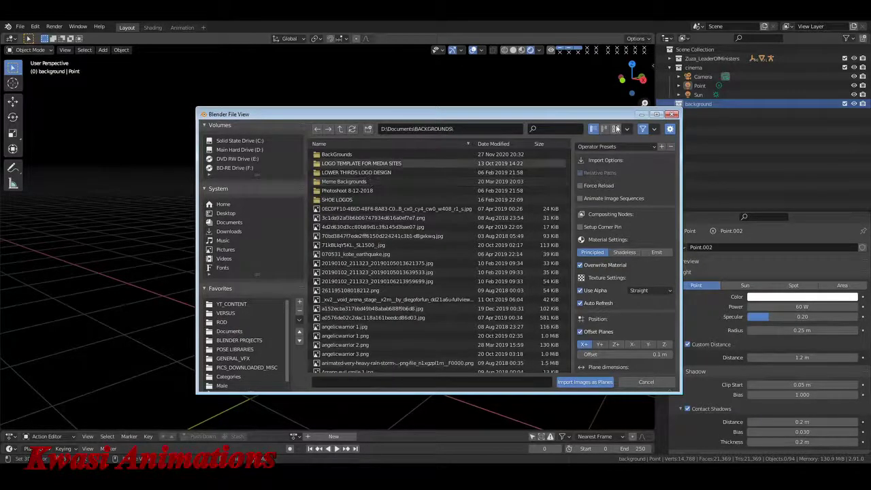
{"action": "left_click", "coordinate": [616, 129]}
{"action": "scroll", "coordinate": [432, 268], "scroll_direction": "down", "scroll_amount": 5}
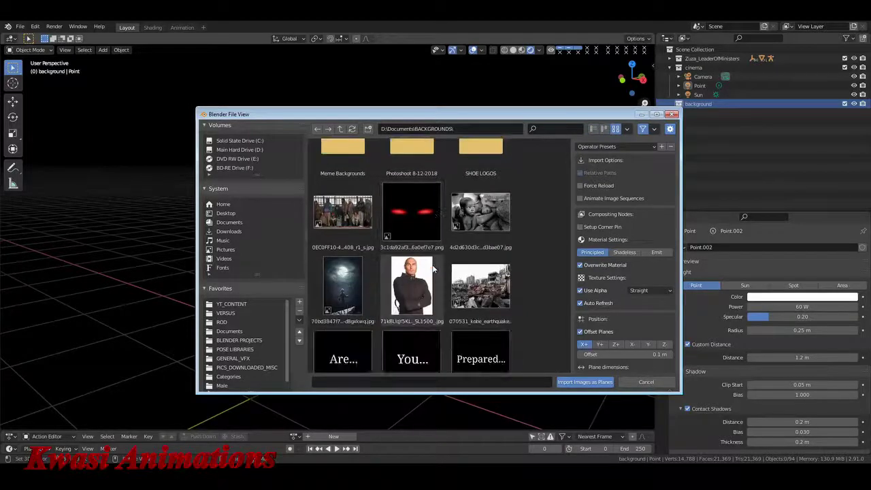
{"action": "left_click", "coordinate": [481, 231]}
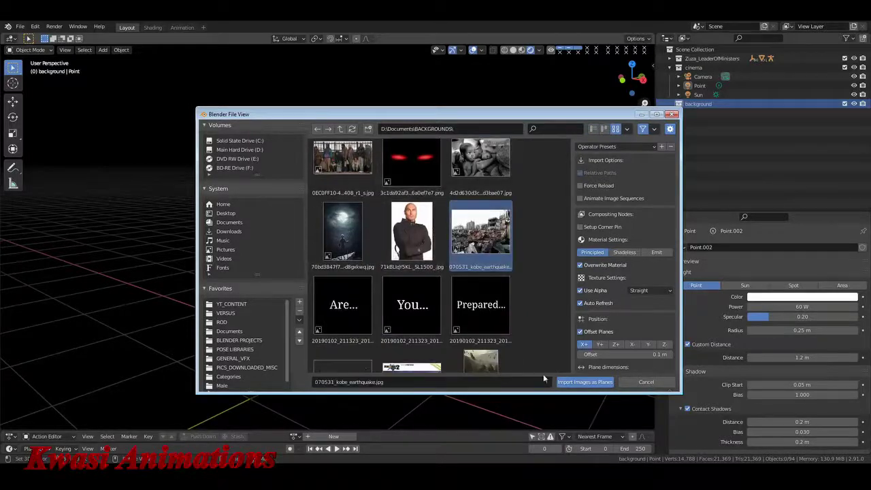
{"action": "left_click", "coordinate": [592, 382]}
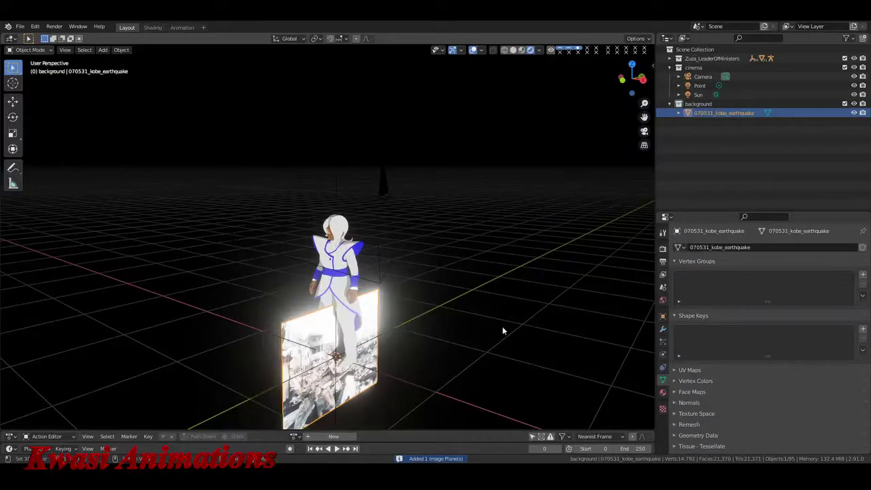
- Rotate the earthquake image plane about 90° around global Z, move it away behind the character, and check its placement through the camera
{"action": "type", "text": "rz45"}
{"action": "key", "text": "Return"}
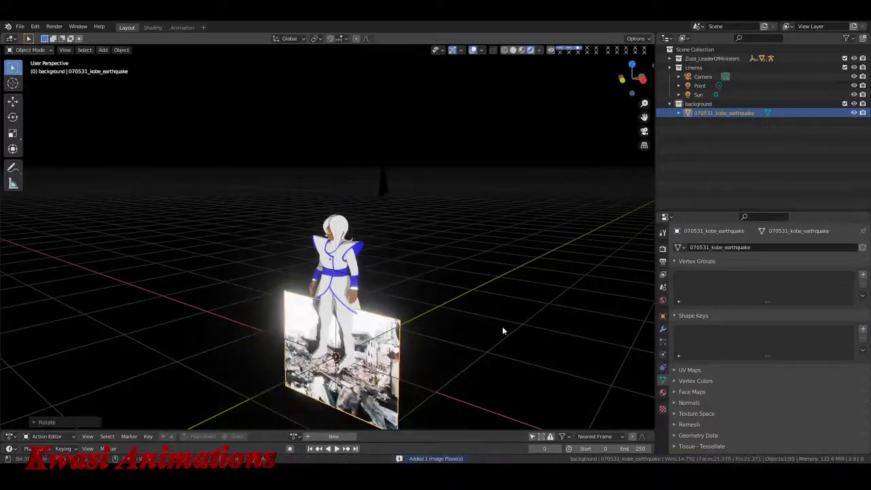
{"action": "middle_click_drag", "start_coordinate": [404, 383], "coordinate": [406, 297]}
{"action": "key", "text": "g"}
{"action": "left_click", "coordinate": [584, 203]}
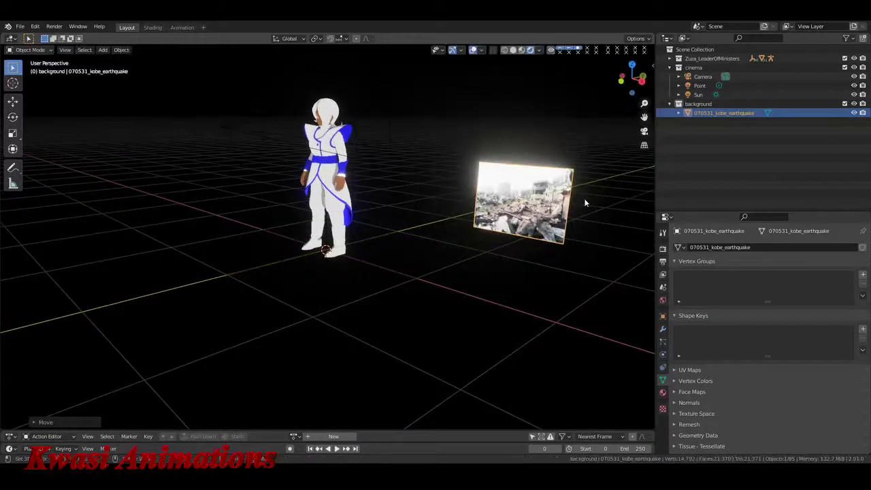
{"action": "key", "text": "KP_0"}
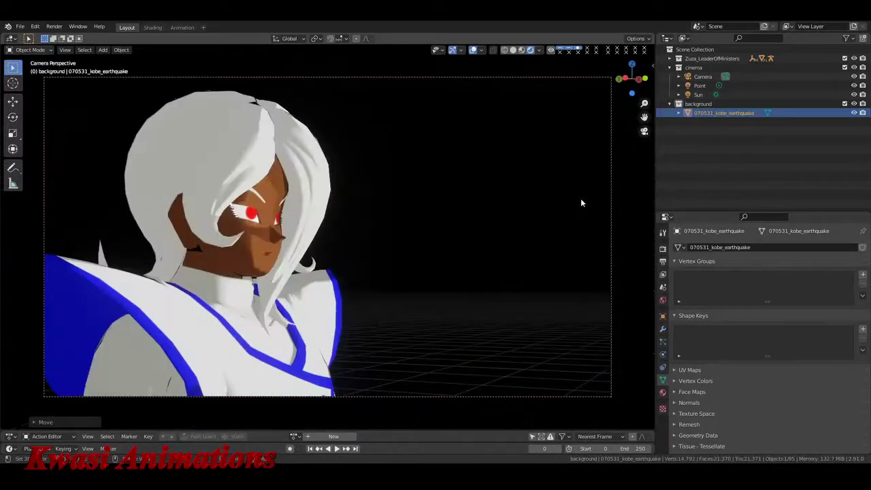
{"action": "key", "text": "KP_0"}
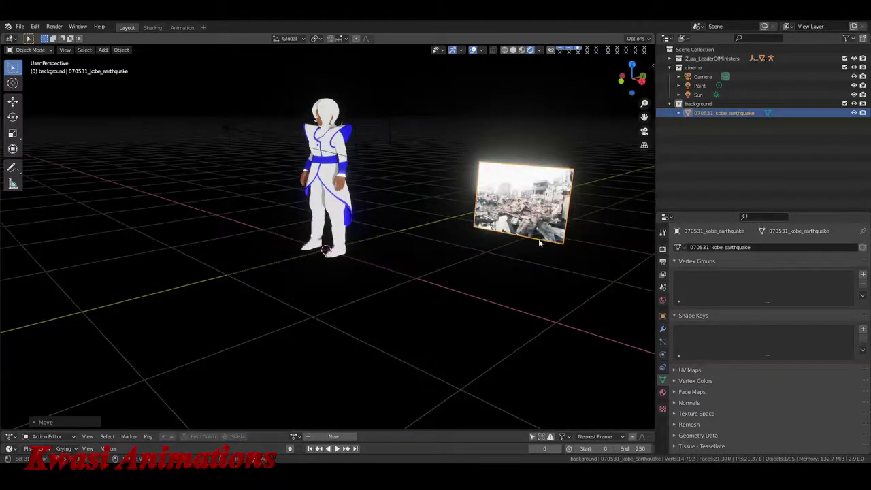
- Try to enlarge the earthquake image plane by a factor of 5 and check it in the camera view
{"action": "key", "text": "s"}
{"action": "key", "text": "5"}
{"action": "key", "text": "Return"}
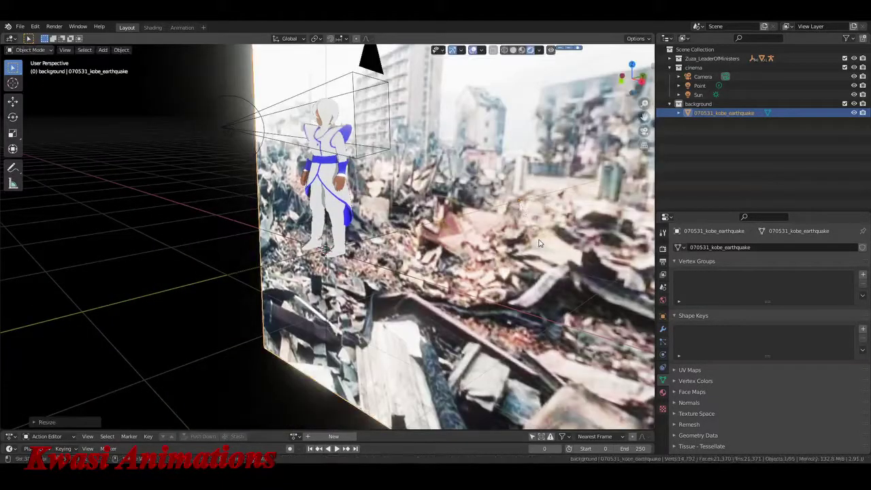
{"action": "key", "text": "KP_0"}
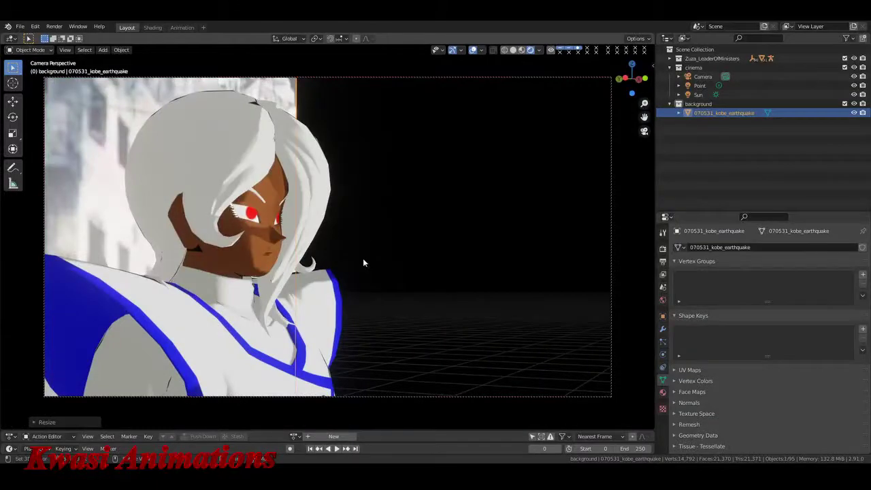
{"action": "middle_click_drag", "start_coordinate": [362, 262], "coordinate": [386, 281]}
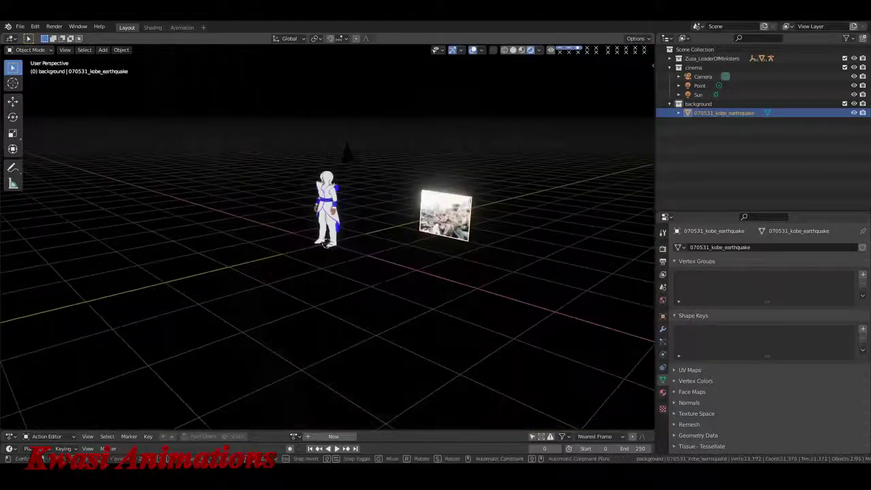
- Scale the earthquake image plane up by a factor of 5
{"action": "key", "text": "s"}
{"action": "key", "text": "5"}
{"action": "key", "text": "Return"}
{"action": "mouse_move", "coordinate": [386, 281]}
{"action": "middle_mouse_down"}
{"action": "mouse_move", "coordinate": [363, 294]}
{"action": "mouse_move", "coordinate": [388, 279]}
{"action": "middle_mouse_up"}
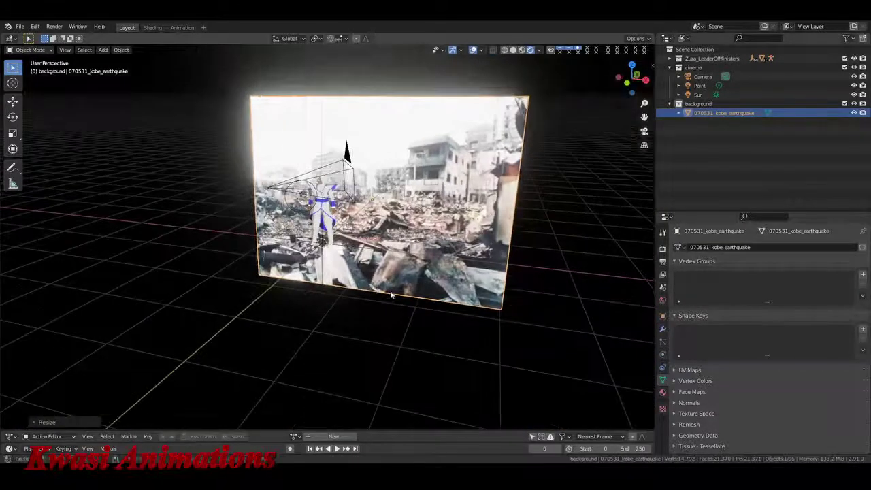
- Reposition the enlarged image plane behind the character by raising it along global Z and moving it sideways, turning it around global Z
{"action": "key", "text": "g"}
{"action": "key", "text": "z"}
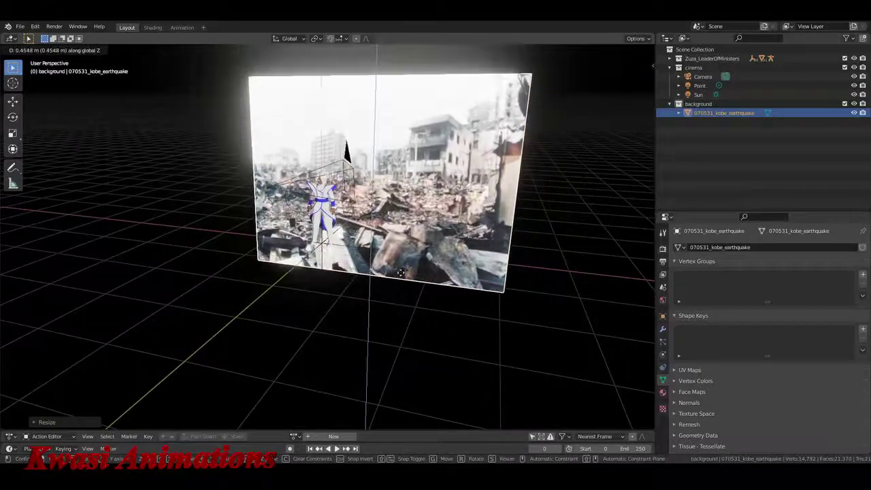
{"action": "left_click", "coordinate": [403, 284]}
{"action": "middle_click_drag", "start_coordinate": [403, 284], "coordinate": [489, 271]}
{"action": "key", "text": "g"}
{"action": "key", "text": "x"}
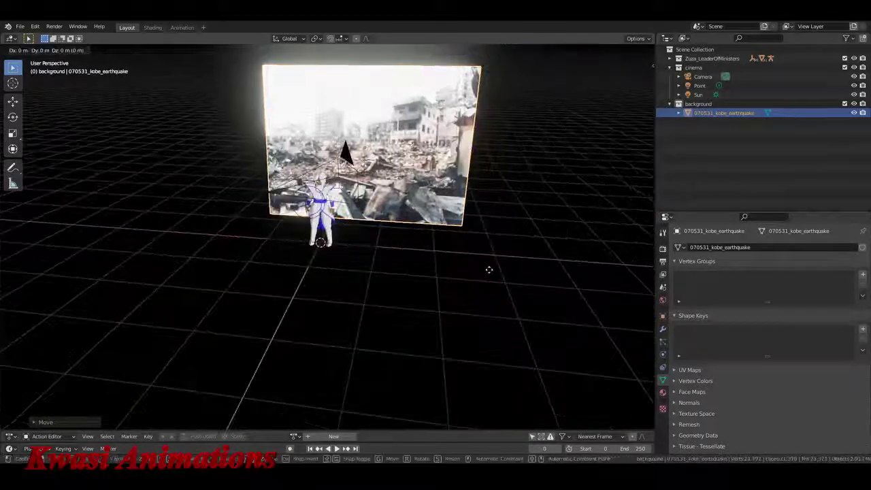
{"action": "key", "text": "r"}
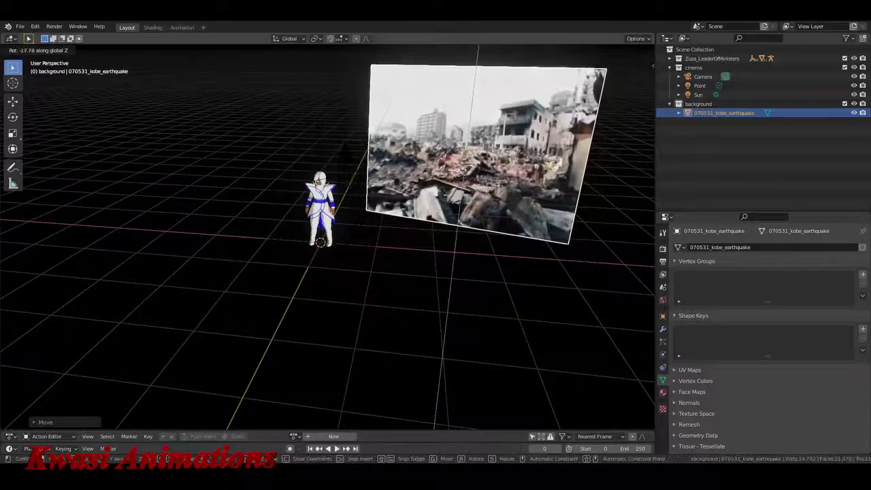
{"action": "left_click", "coordinate": [549, 308]}
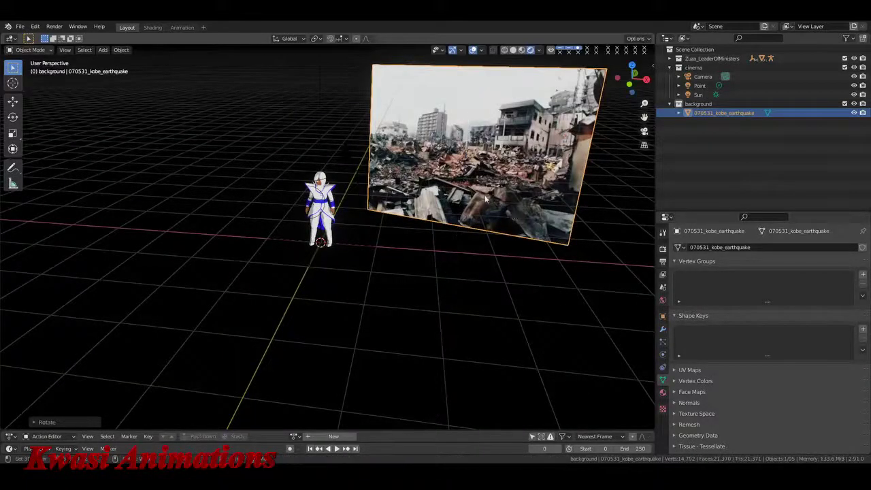
- Unlink the earthquake image from the texture feeding the Alpha input of the plane's material
{"action": "left_click", "coordinate": [663, 396]}
{"action": "scroll", "coordinate": [717, 376], "scroll_direction": "down", "scroll_amount": 10}
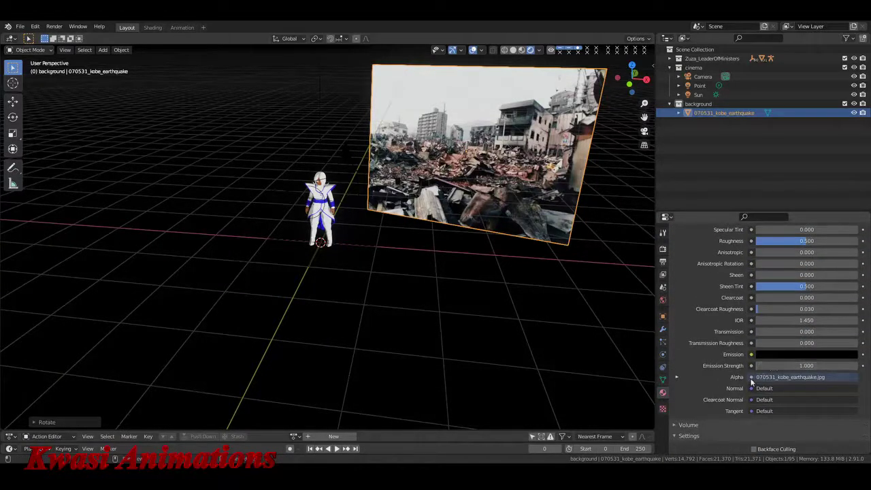
{"action": "left_click", "coordinate": [677, 378]}
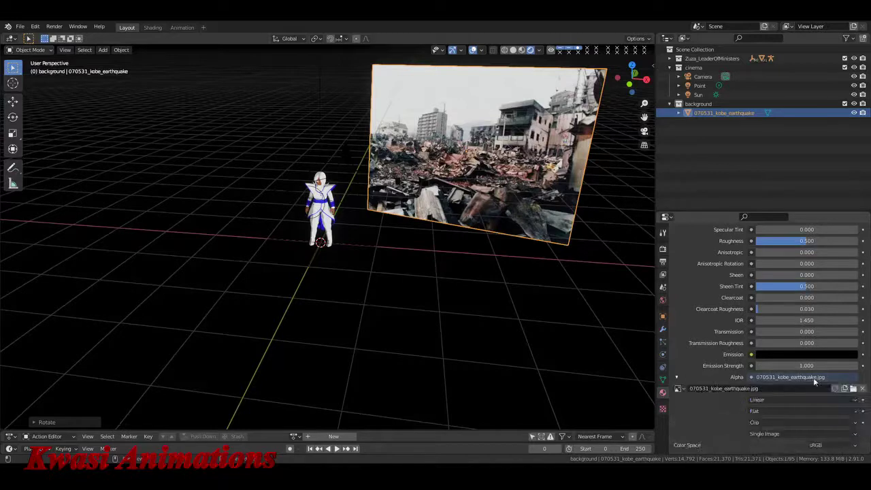
{"action": "left_click", "coordinate": [862, 388]}
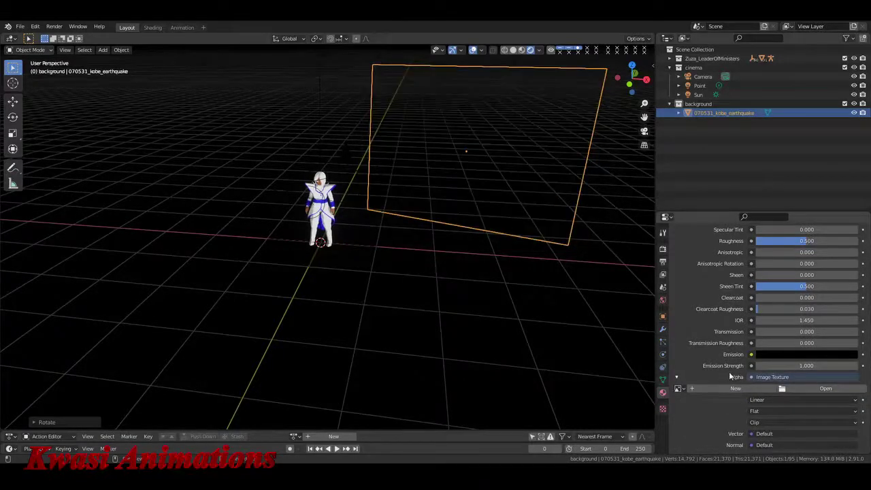
- Set the Blend Mode of the image plane's material to Opaque
{"action": "scroll", "coordinate": [741, 378], "scroll_direction": "down", "scroll_amount": 7}
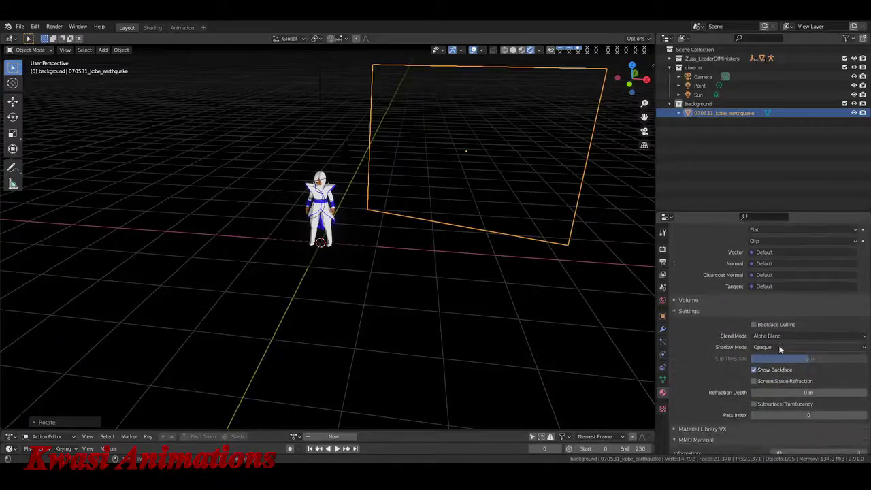
{"action": "left_click", "coordinate": [770, 347]}
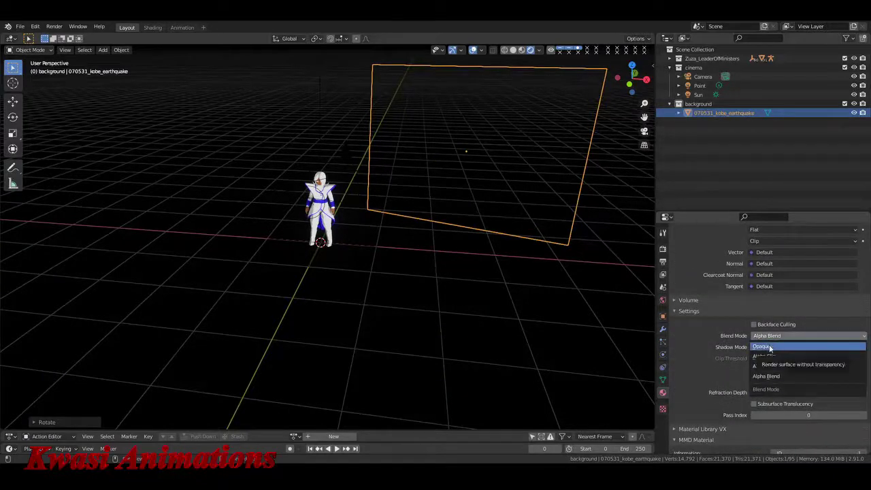
{"action": "left_click", "coordinate": [770, 347]}
{"action": "left_click", "coordinate": [767, 336]}
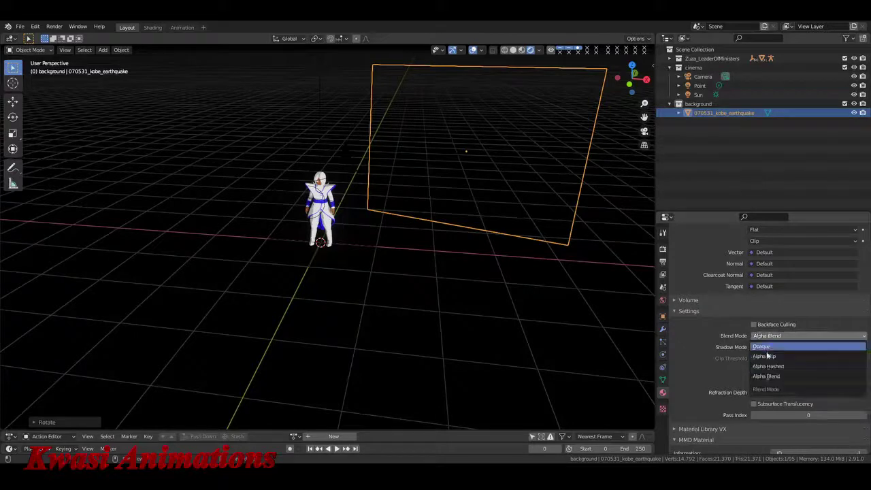
{"action": "left_click", "coordinate": [765, 347]}
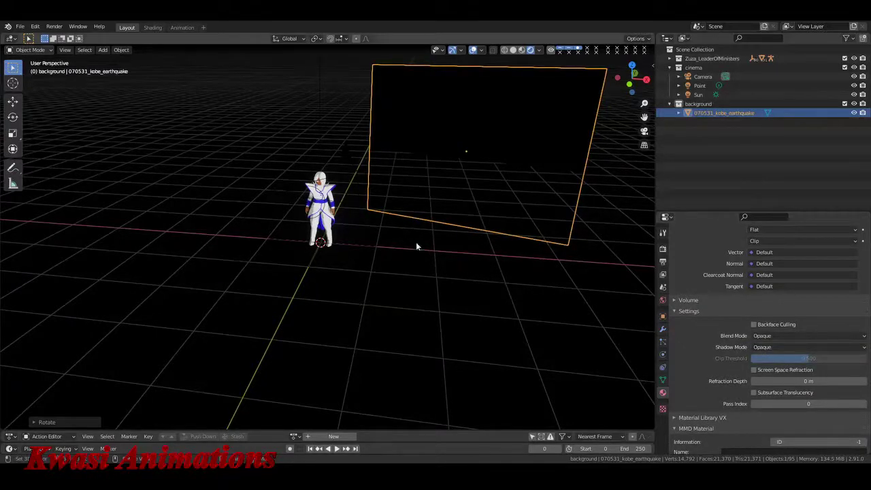
- Lighten the material's emission color to gray and set its Emission Strength to 1.5
{"action": "scroll", "coordinate": [735, 369], "scroll_direction": "up", "scroll_amount": 6}
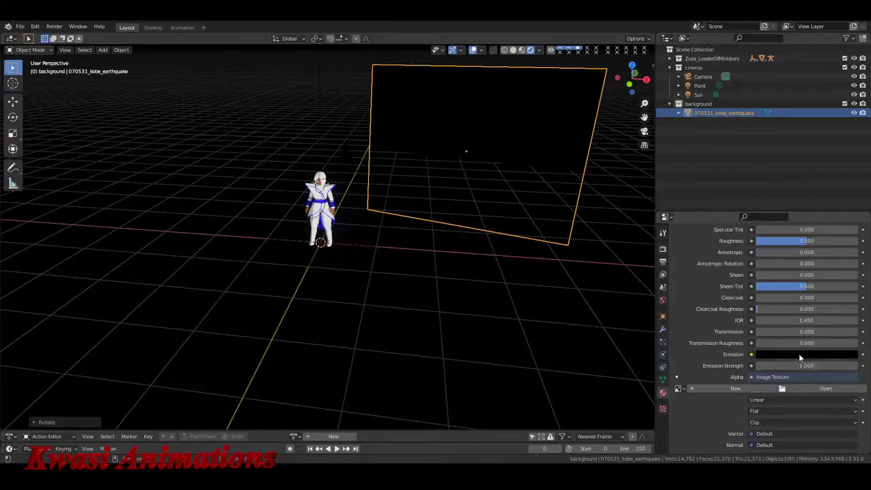
{"action": "left_click", "coordinate": [801, 355]}
{"action": "scroll", "coordinate": [808, 253], "scroll_direction": "up", "scroll_amount": 7}
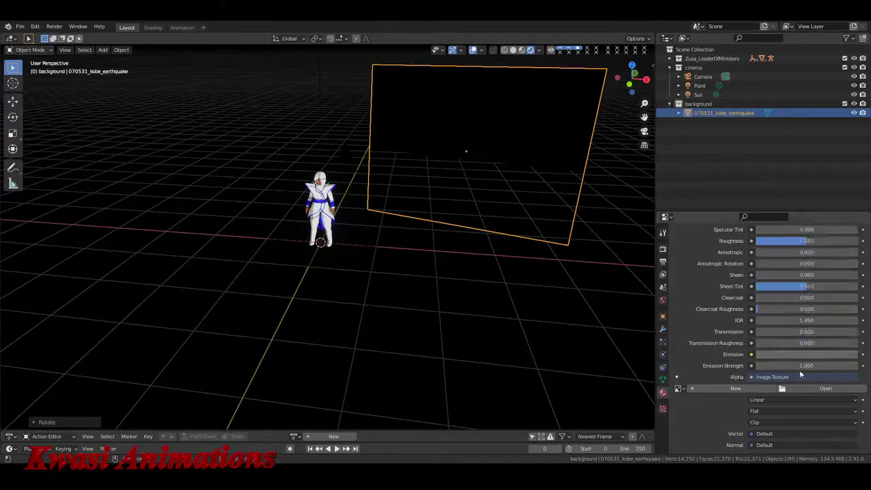
{"action": "mouse_move", "coordinate": [803, 365]}
{"action": "left_mouse_down"}
{"action": "mouse_move", "coordinate": [840, 365]}
{"action": "mouse_move", "coordinate": [816, 365]}
{"action": "left_mouse_up"}
{"action": "scroll", "coordinate": [693, 318], "scroll_direction": "up", "scroll_amount": 2}
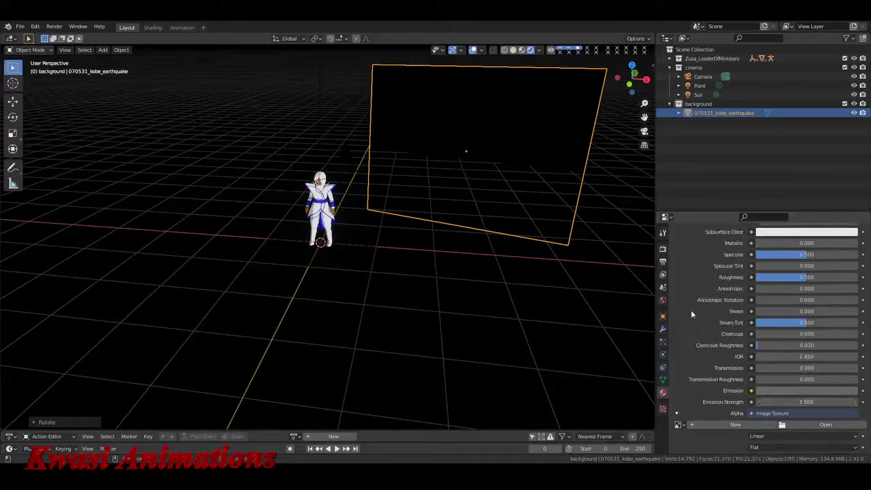
- In the Shading workspace, assign 070531_kobe_earthquake.jpg to the Image Texture node and cut its Alpha link to the Principled BSDF
{"action": "left_click", "coordinate": [152, 27]}
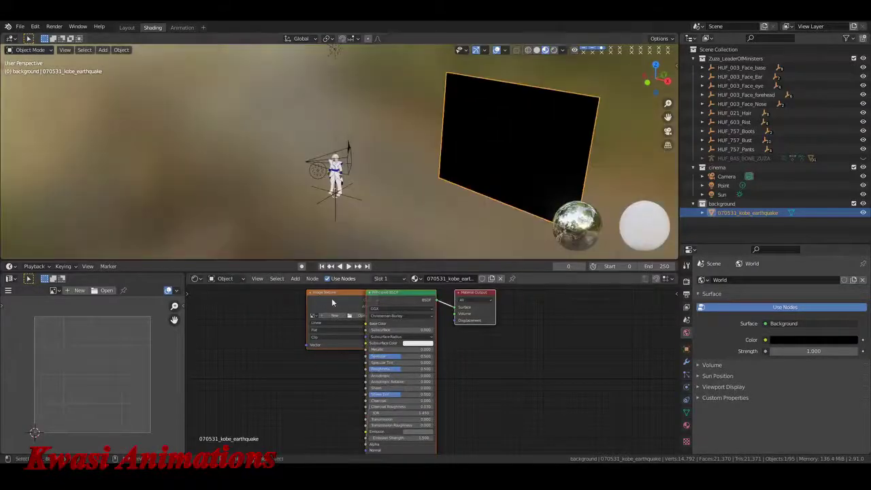
{"action": "left_click_drag", "start_coordinate": [332, 302], "coordinate": [242, 315]}
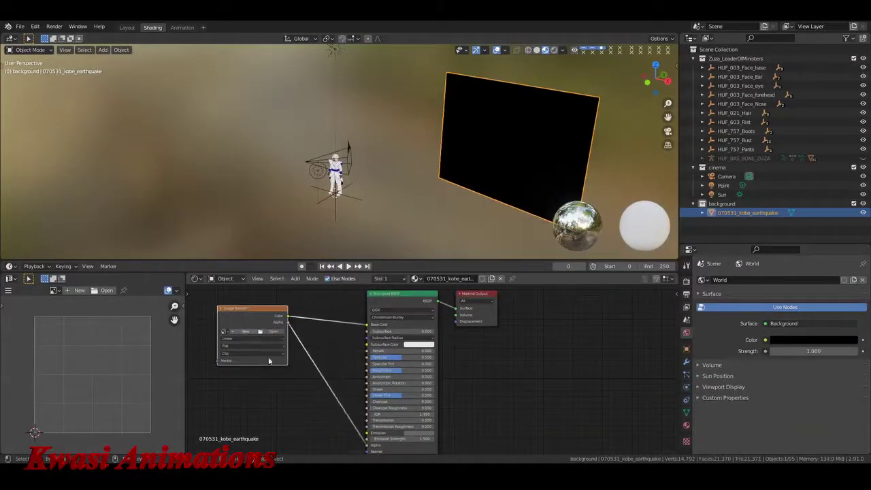
{"action": "middle_click_drag", "start_coordinate": [268, 361], "coordinate": [298, 355]}
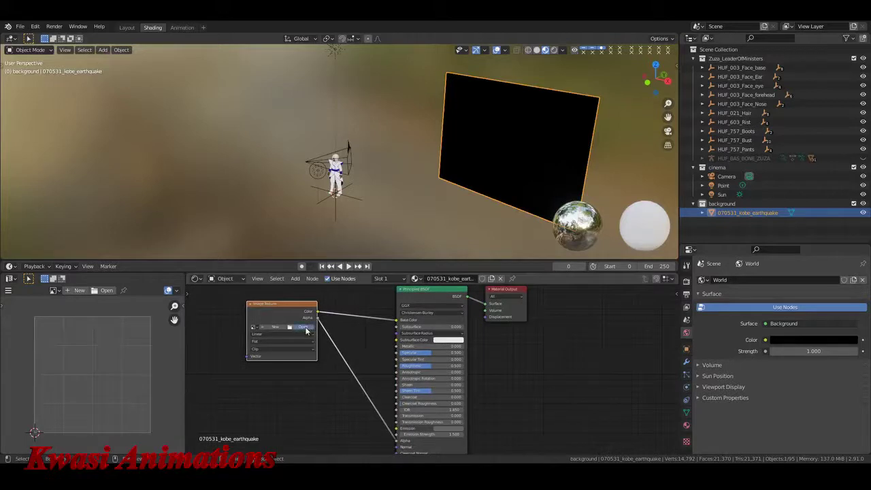
{"action": "left_click", "coordinate": [306, 330]}
{"action": "left_click", "coordinate": [643, 381]}
{"action": "left_click", "coordinate": [255, 327]}
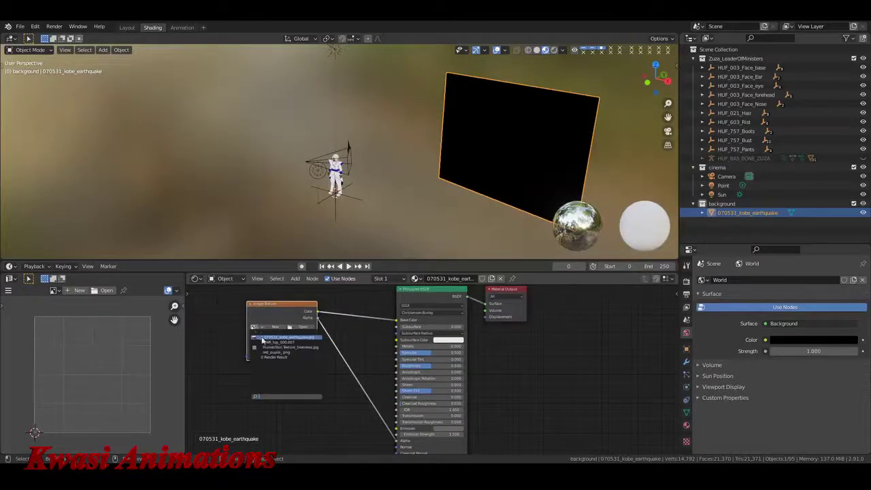
{"action": "left_click", "coordinate": [285, 337]}
{"action": "right_click_drag", "start_coordinate": [365, 360], "coordinate": [349, 432], "text": "ctrl"}
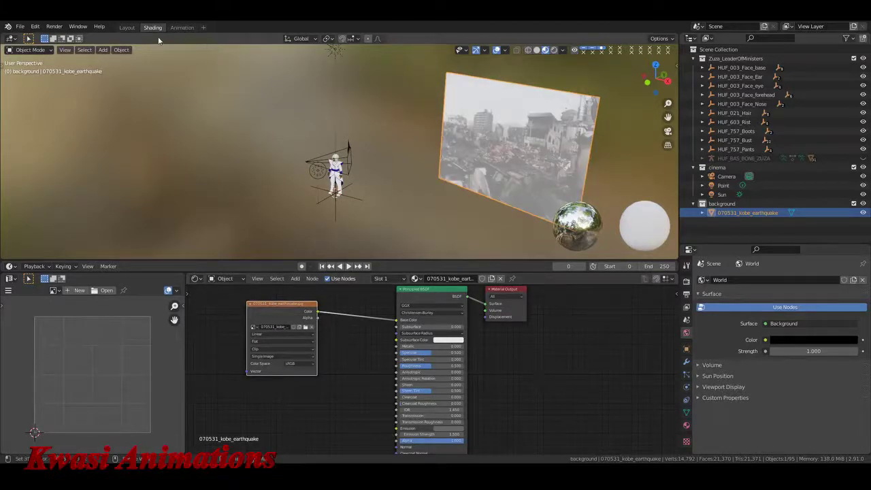
- Return to the Layout workspace and set the plane material's Emission Strength to 0
{"action": "left_click", "coordinate": [127, 28]}
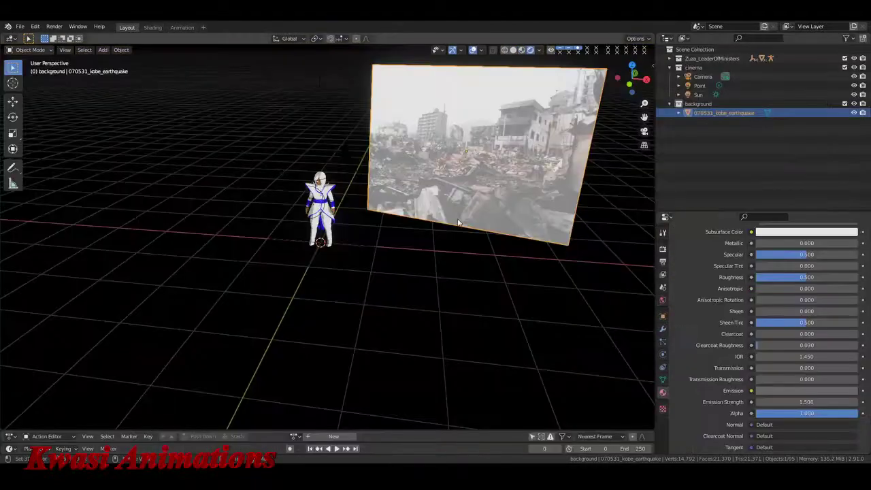
{"action": "left_click", "coordinate": [800, 401]}
{"action": "type", "text": "0"}
{"action": "key", "text": "Return"}
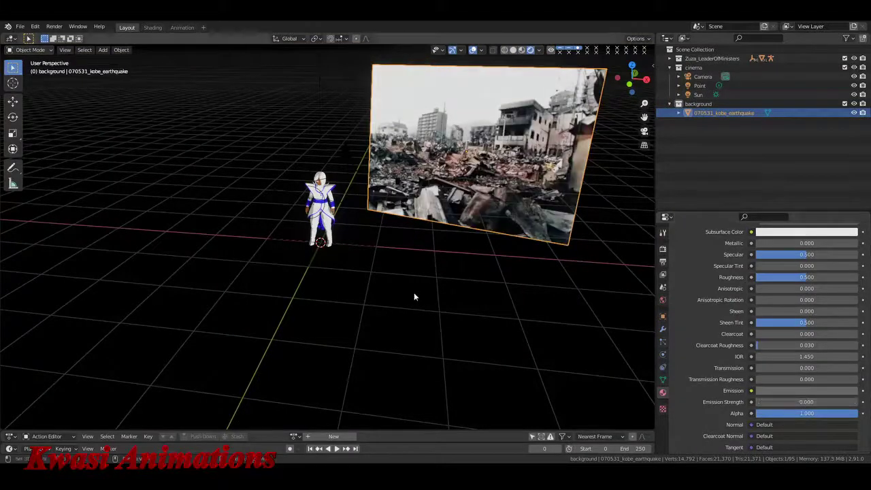
- Clear the earthquake image plane's rotation and location, and rotate it 90° around the X axis to stand it upright
{"action": "key", "text": "KP_0"}
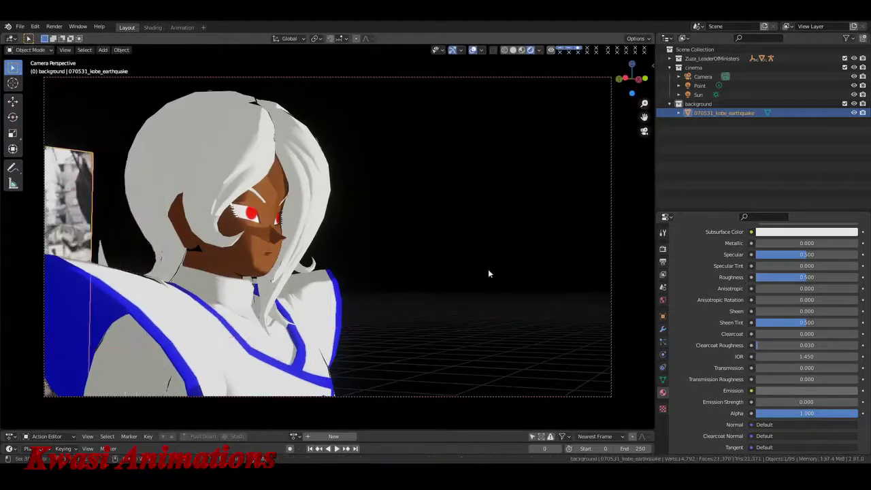
{"action": "key", "text": "KP_0"}
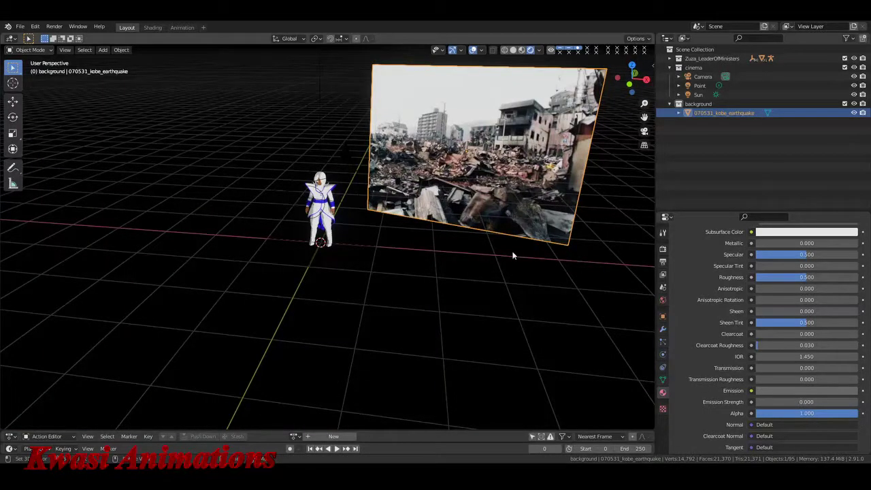
{"action": "key", "text": "alt+r"}
{"action": "key", "text": "alt+g"}
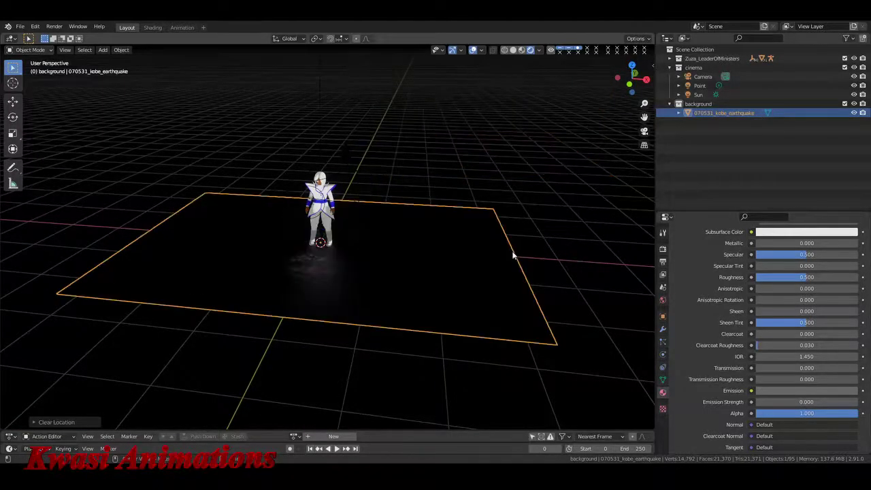
{"action": "key", "text": "r"}
{"action": "key", "text": "x"}
{"action": "key", "text": "9"}
{"action": "key", "text": "0"}
{"action": "key", "text": "Return"}
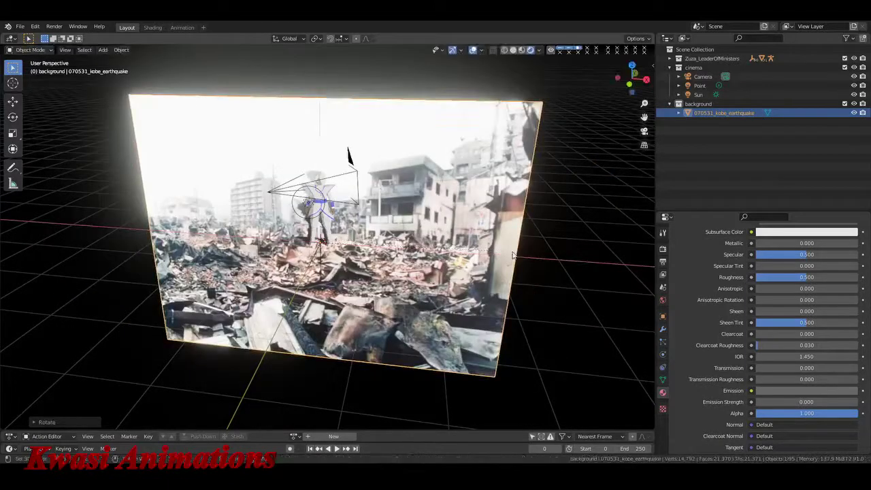
- Move the upright image plane along global X to the character's side and turn it around global Z to face the camera
{"action": "key", "text": "g"}
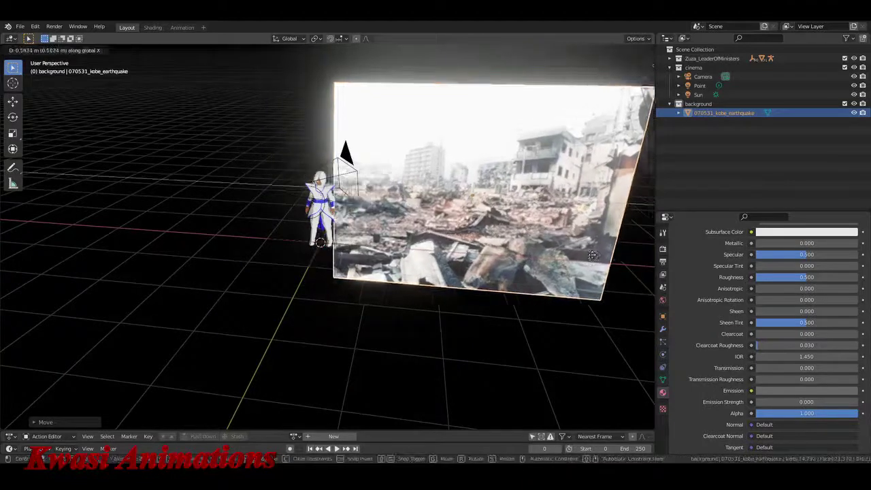
{"action": "left_click", "coordinate": [614, 260]}
{"action": "key", "text": "r"}
{"action": "key", "text": "z"}
{"action": "left_click", "coordinate": [575, 307]}
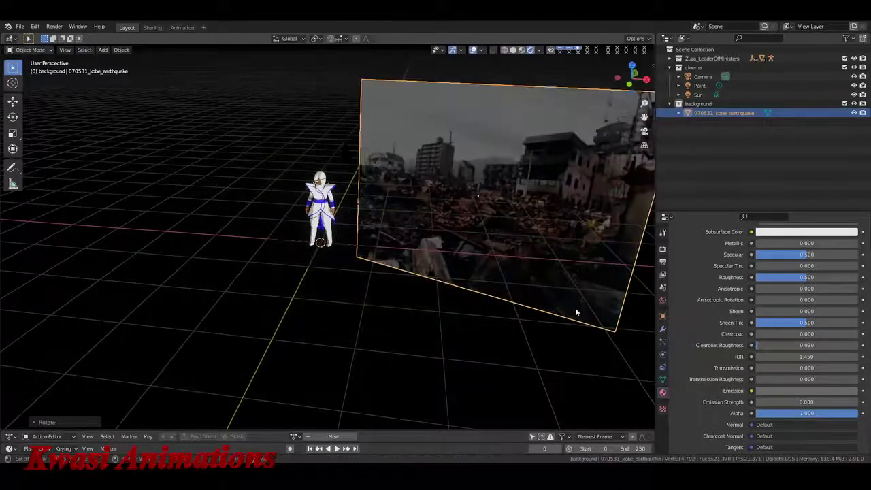
- In the camera view, move the earthquake image plane about 2.06 m so it fills the frame behind the character
{"action": "key", "text": "KP_0"}
{"action": "key", "text": "g"}
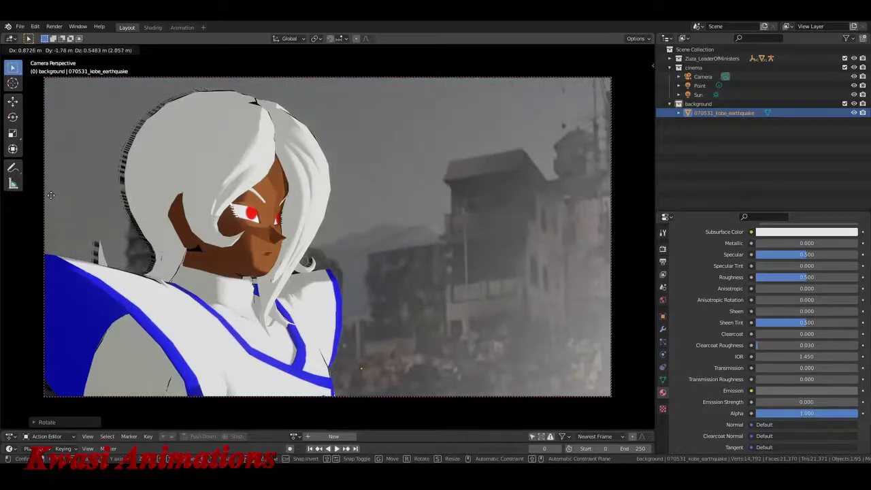
{"action": "left_click", "coordinate": [223, 262]}
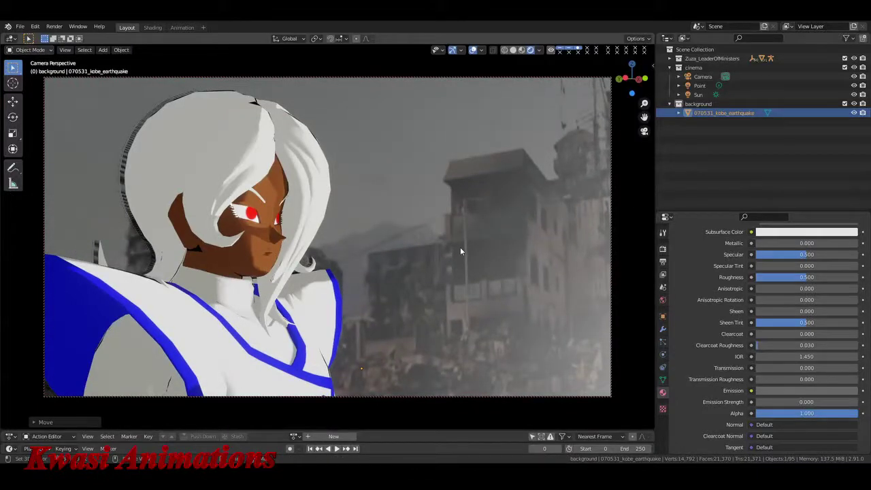
- Set the plane material's Emission colour to black and its Emission Strength to 0.0
{"action": "mouse_move", "coordinate": [803, 403]}
{"action": "left_mouse_down"}
{"action": "mouse_move", "coordinate": [823, 402]}
{"action": "mouse_move", "coordinate": [803, 403]}
{"action": "left_mouse_up"}
{"action": "left_click", "coordinate": [804, 390]}
{"action": "left_click_drag", "start_coordinate": [810, 360], "coordinate": [782, 360]}
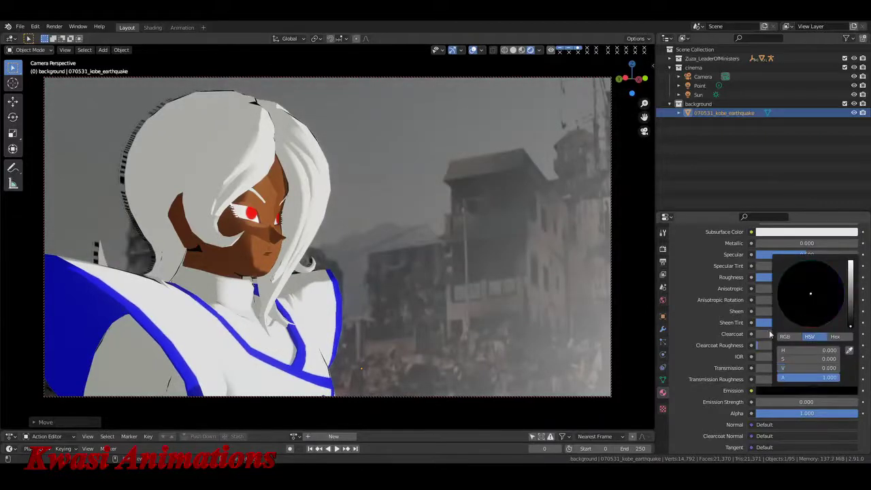
{"action": "left_click", "coordinate": [805, 401]}
{"action": "type", "text": "0.0"}
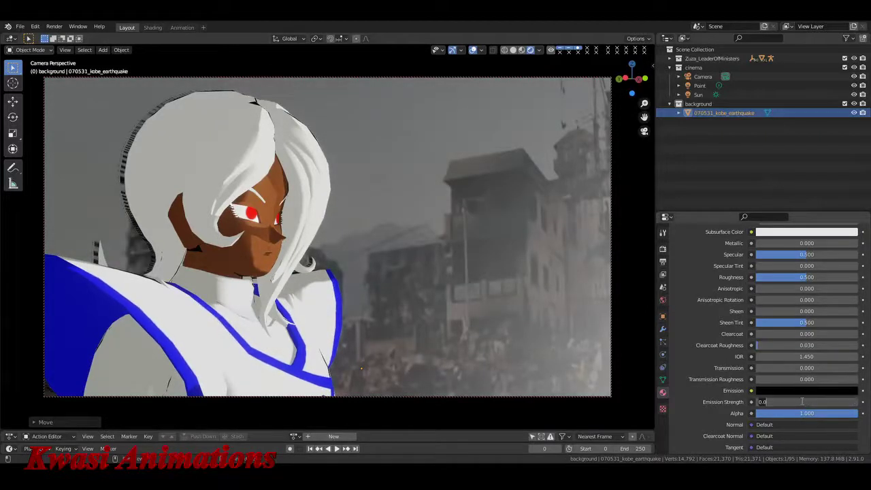
{"action": "key", "text": "Return"}
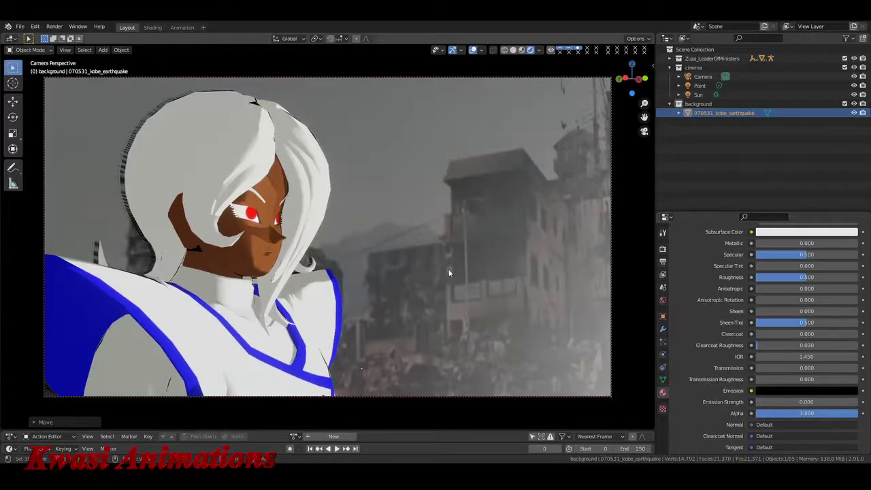
- Snap the 3D cursor to the earthquake image plane and add an Area light there
{"action": "key", "text": "KP_0"}
{"action": "middle_click_drag", "start_coordinate": [447, 272], "coordinate": [399, 233]}
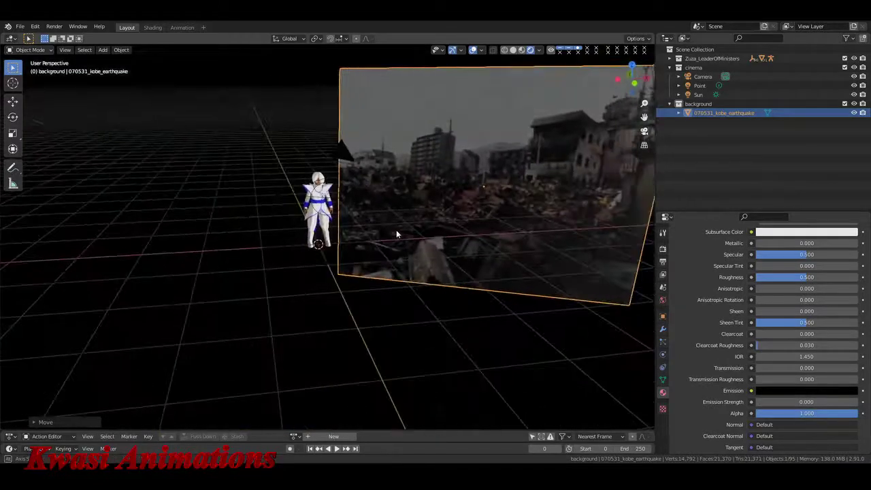
{"action": "scroll", "coordinate": [479, 221], "scroll_direction": "down", "scroll_amount": 4}
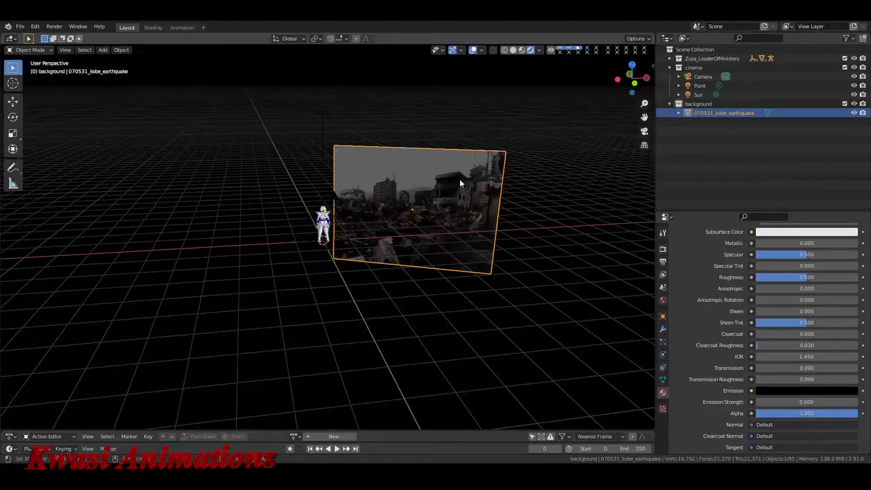
{"action": "key", "text": "shift+s"}
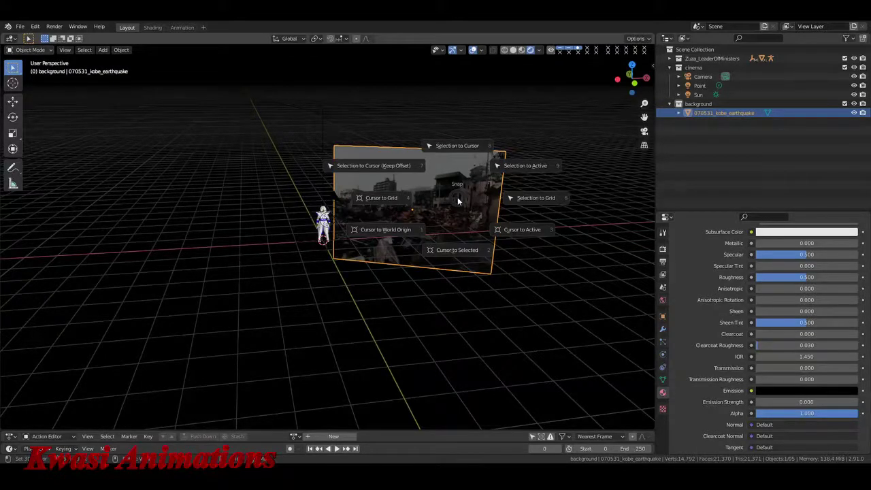
{"action": "key", "text": "Escape"}
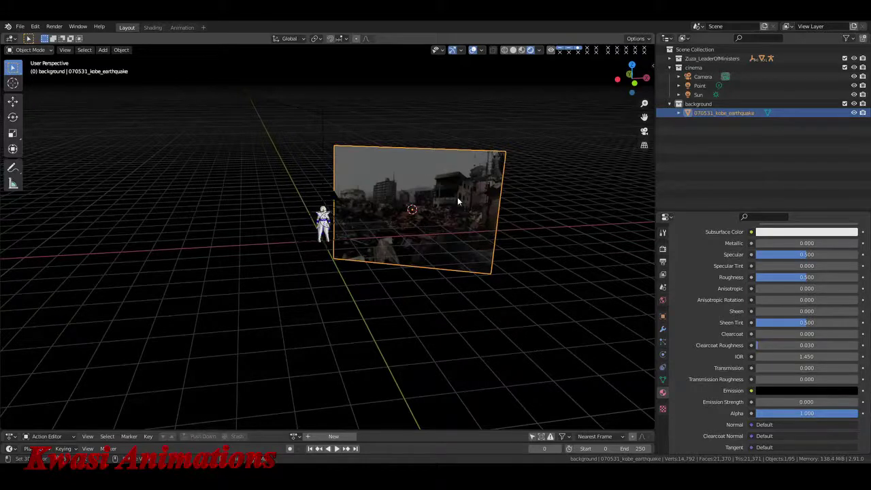
{"action": "key", "text": "shift+a"}
{"action": "mouse_move", "coordinate": [457, 201]}
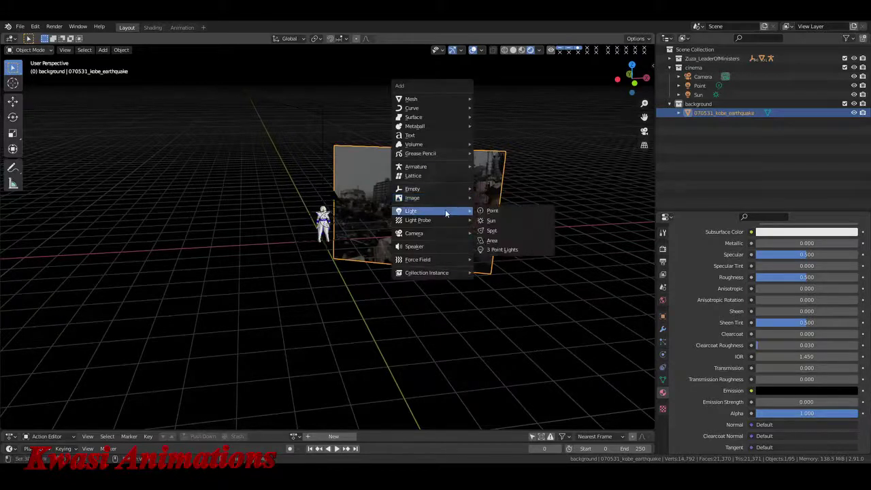
{"action": "left_click", "coordinate": [491, 240]}
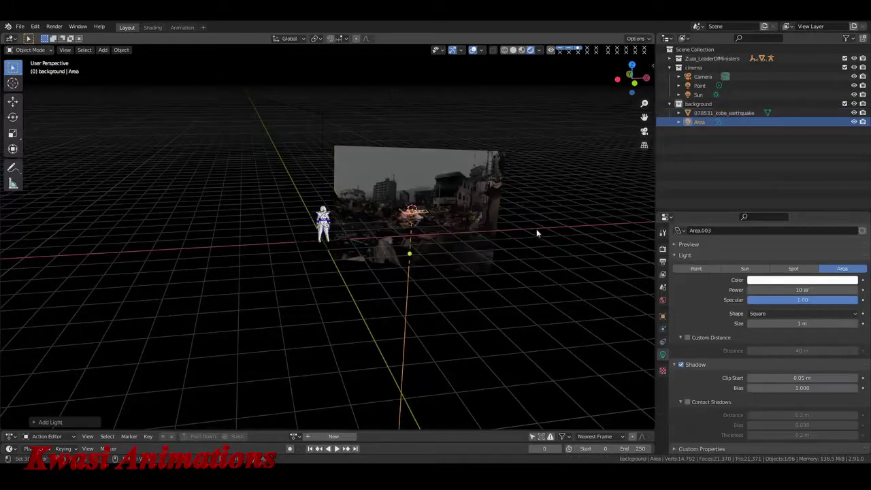
- Rotate the area light around global X so it shines horizontally, and move it along global Y behind the image plane
{"action": "middle_click_drag", "start_coordinate": [536, 228], "coordinate": [510, 240]}
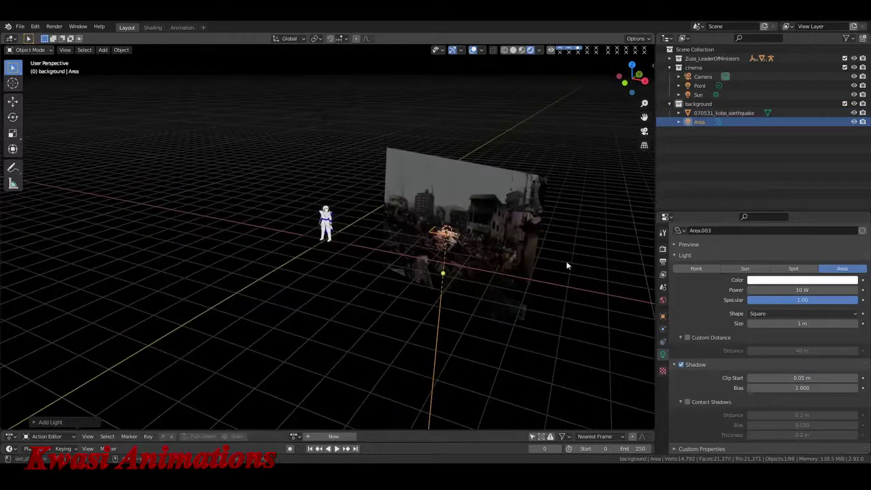
{"action": "key", "text": "r"}
{"action": "key", "text": "x"}
{"action": "key", "text": "9"}
{"action": "key", "text": "0"}
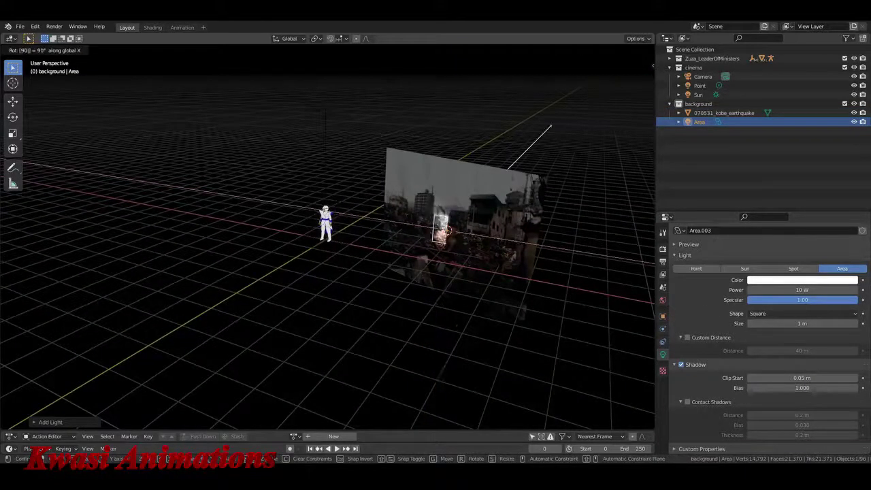
{"action": "key", "text": "BackSpace"}
{"action": "key", "text": "BackSpace"}
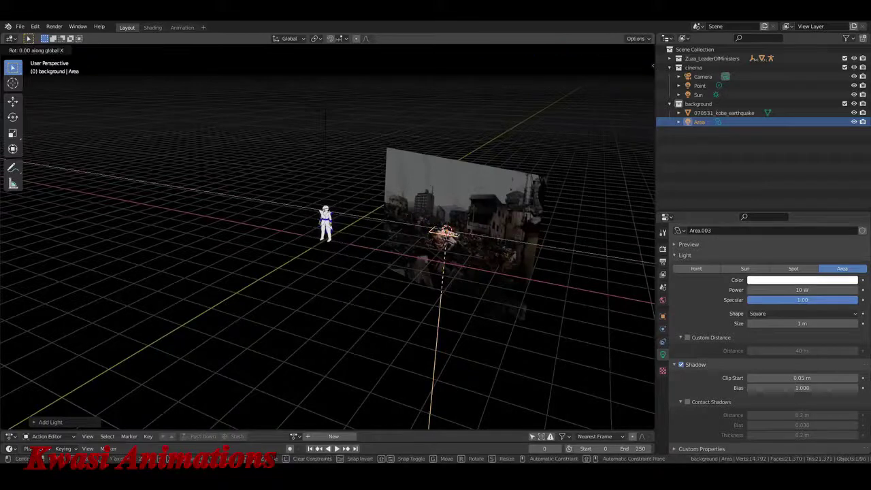
{"action": "key", "text": "Return"}
{"action": "key", "text": "g"}
{"action": "key", "text": "y"}
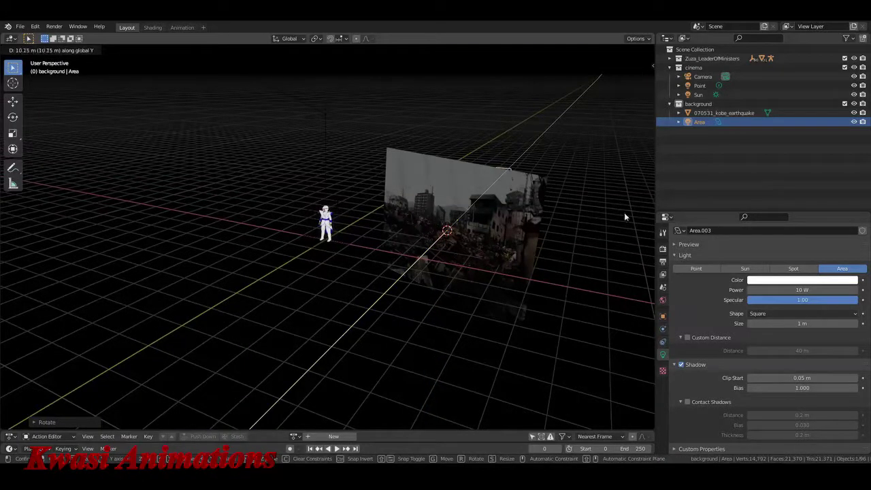
{"action": "left_click", "coordinate": [624, 212]}
- Set the area light's size to 6.69 m and its power to 1000 W
{"action": "left_click_drag", "start_coordinate": [793, 323], "coordinate": [854, 324]}
{"action": "left_click", "coordinate": [797, 289]}
{"action": "type", "text": "100"}
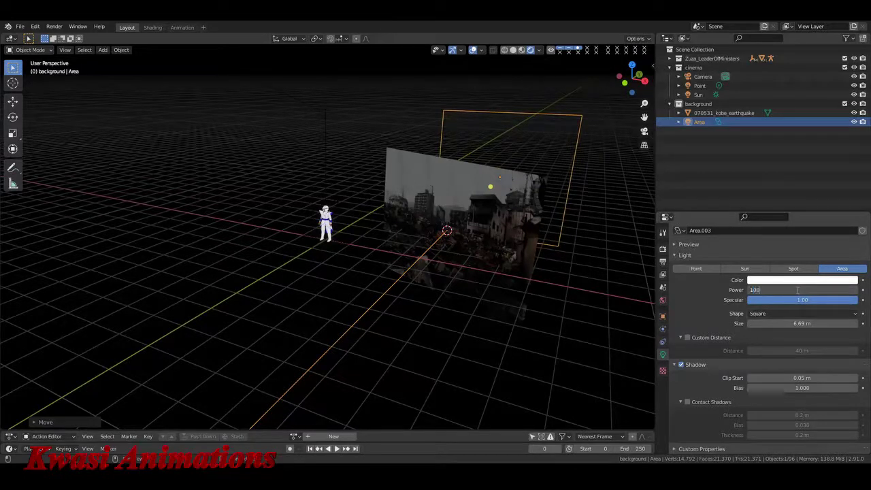
{"action": "type", "text": "0"}
{"action": "key", "text": "Return"}
- Move the area light closer to the image plane and turn it around global X to shine in the opposite direction
{"action": "key", "text": "g"}
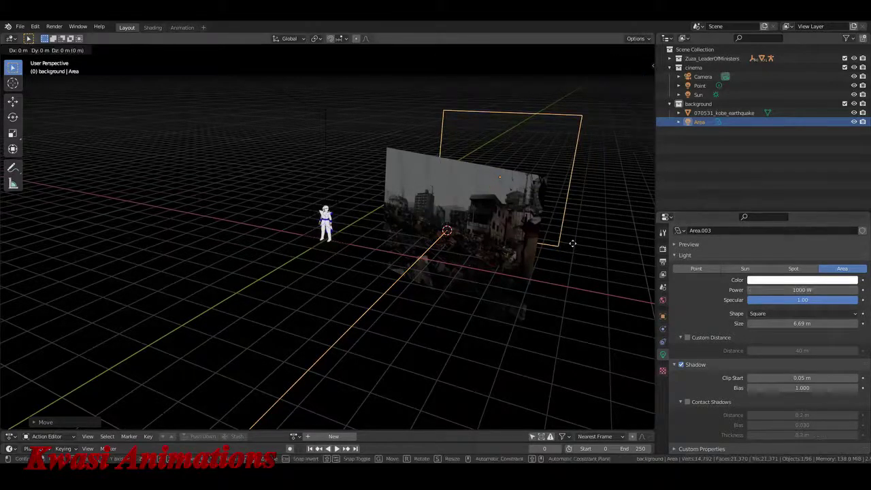
{"action": "type", "text": "r"}
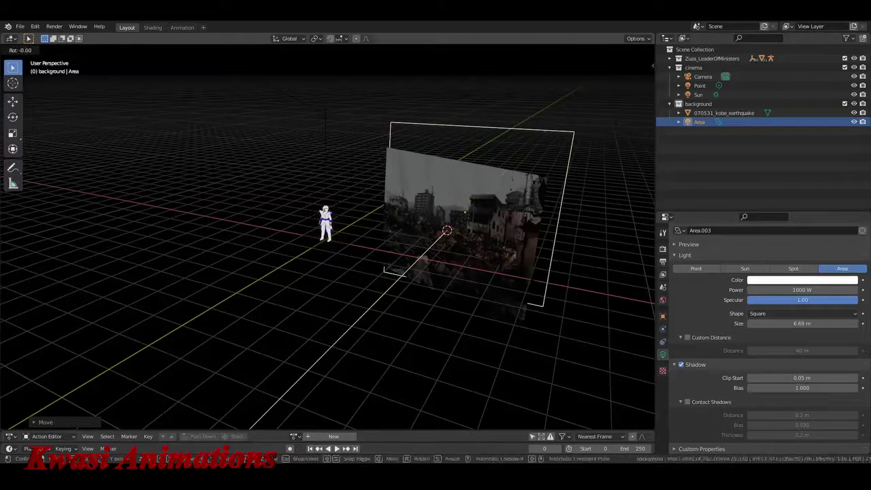
{"action": "type", "text": "x"}
{"action": "type", "text": "90"}
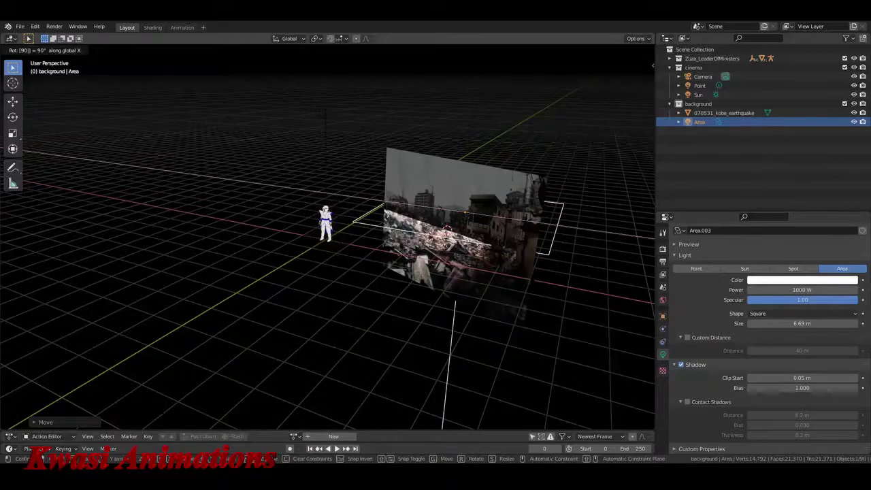
{"action": "key", "text": "Return"}
- Move the area light along global Y to the front of the image plane and rotate it to face the picture
{"action": "key", "text": "g"}
{"action": "key", "text": "y"}
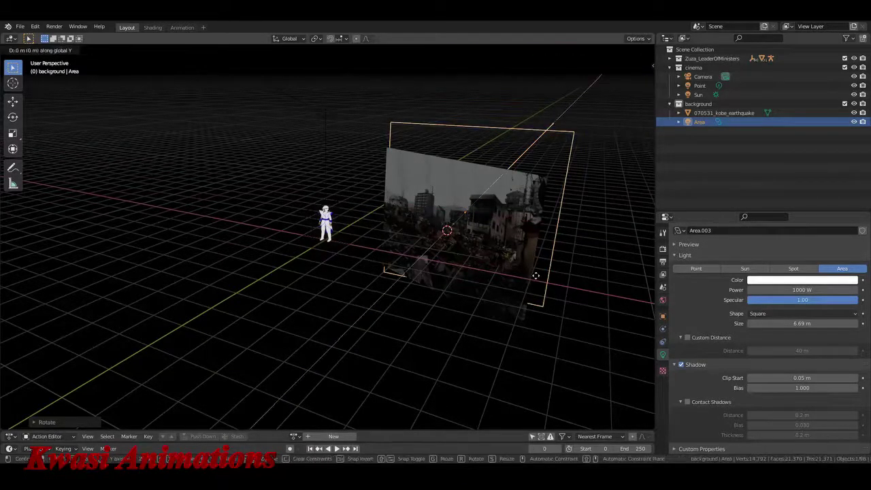
{"action": "left_click", "coordinate": [509, 308]}
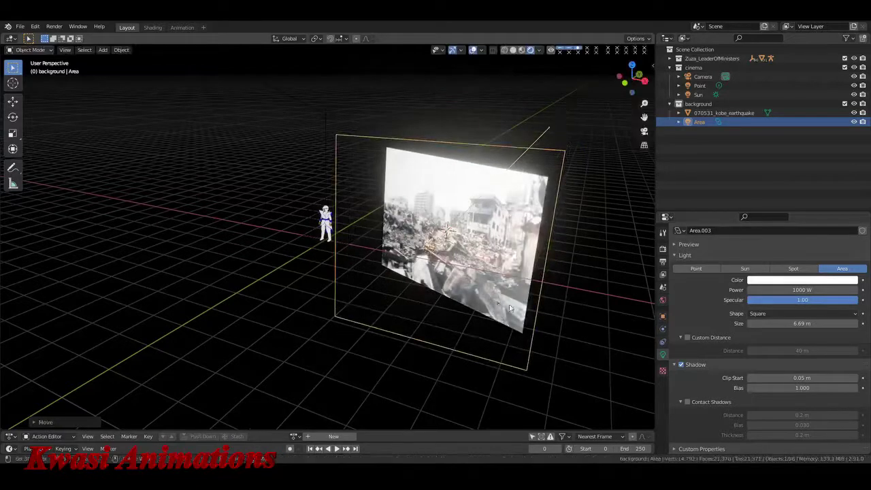
{"action": "key", "text": "r"}
{"action": "left_click", "coordinate": [800, 326]}
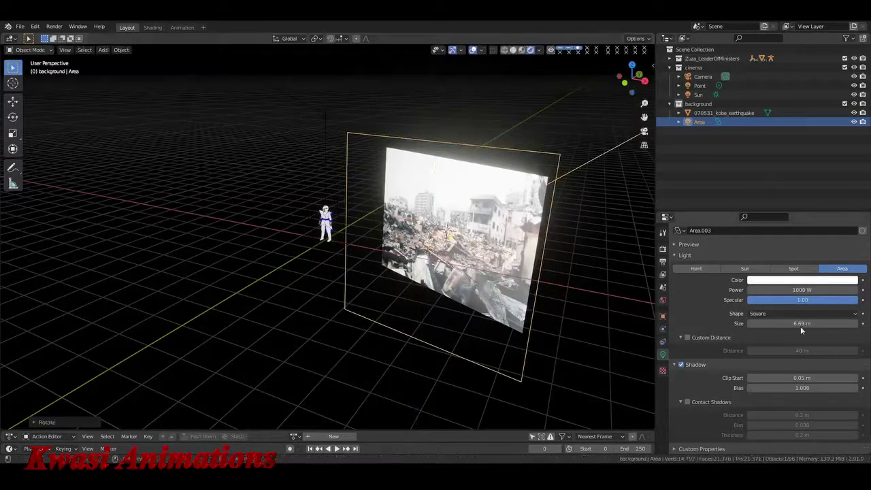
- Set the area light's power to 120 W and return to the camera view
{"action": "left_click", "coordinate": [802, 291]}
{"action": "type", "text": "120"}
{"action": "key", "text": "Return"}
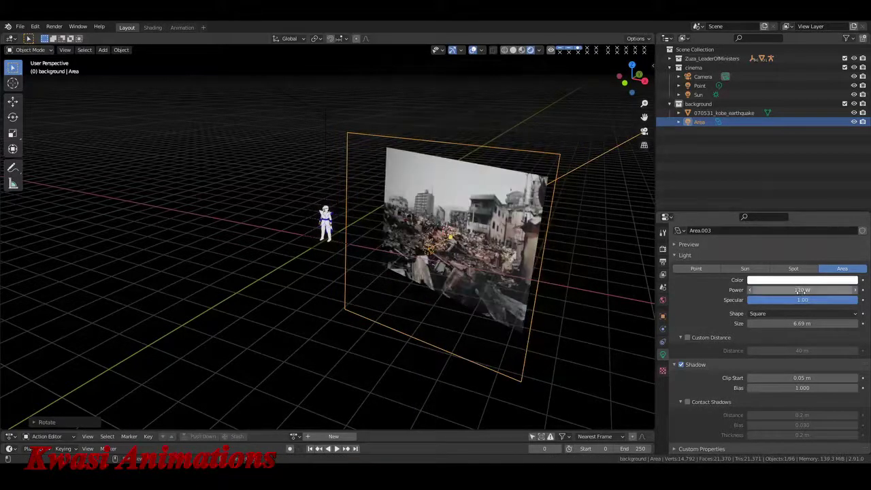
{"action": "key", "text": "KP_0"}
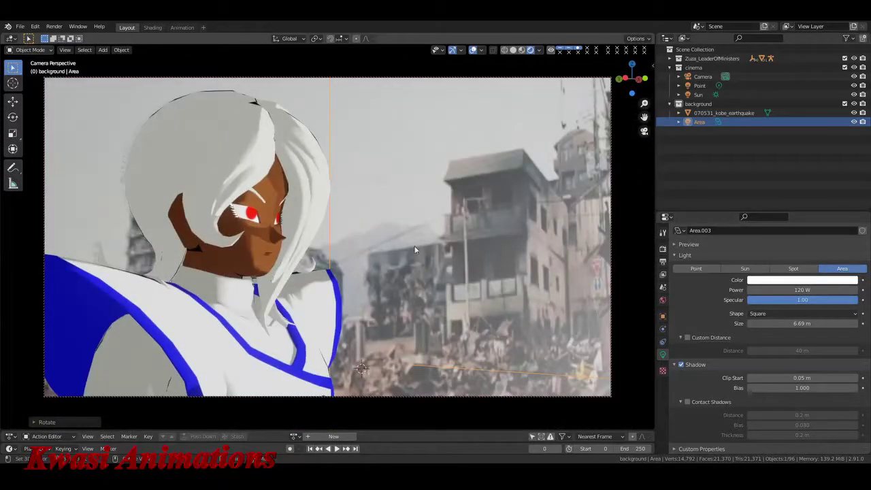
- Deselect everything, render the lit shot as a test image, and close the render
{"action": "key", "text": "alt+a"}
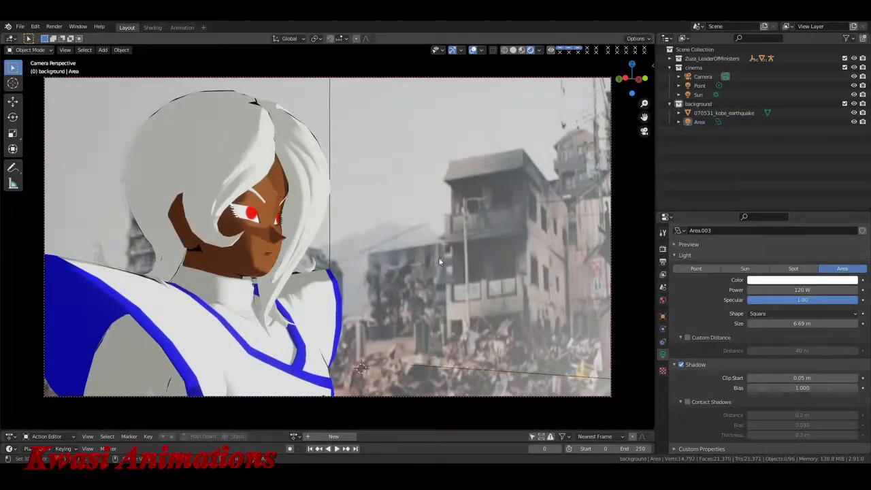
{"action": "key", "text": "F12"}
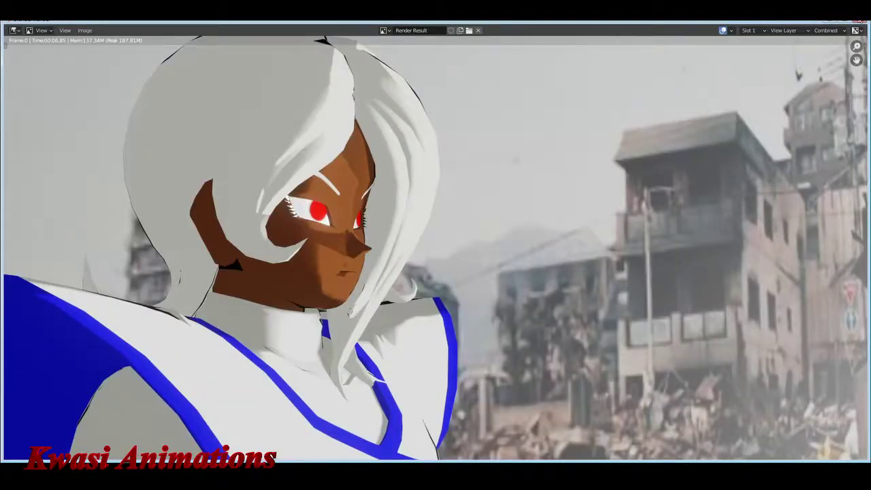
{"action": "left_click", "coordinate": [859, 22]}
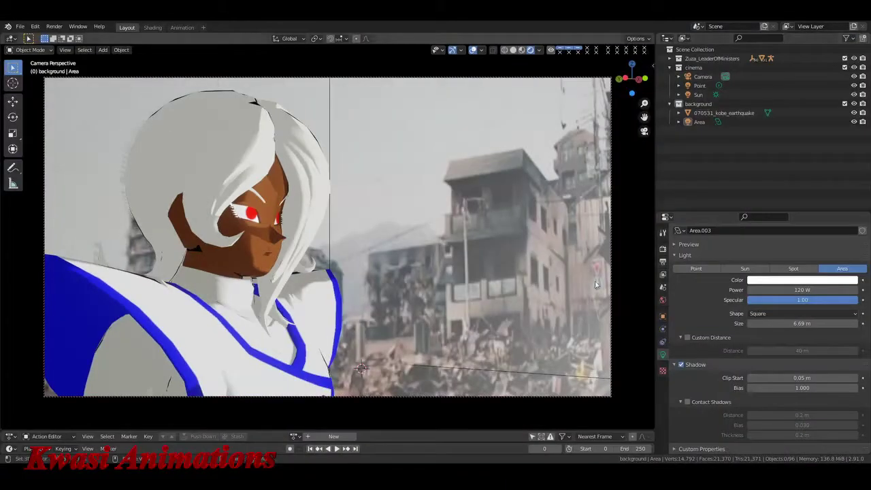
- Enable Depth of Field on the Camera in the cinema collection
{"action": "left_click", "coordinate": [703, 77]}
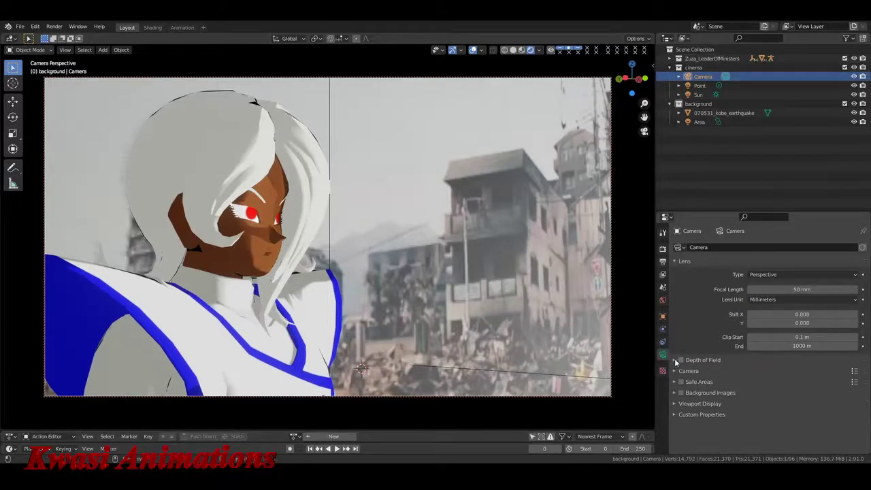
{"action": "left_click", "coordinate": [675, 360]}
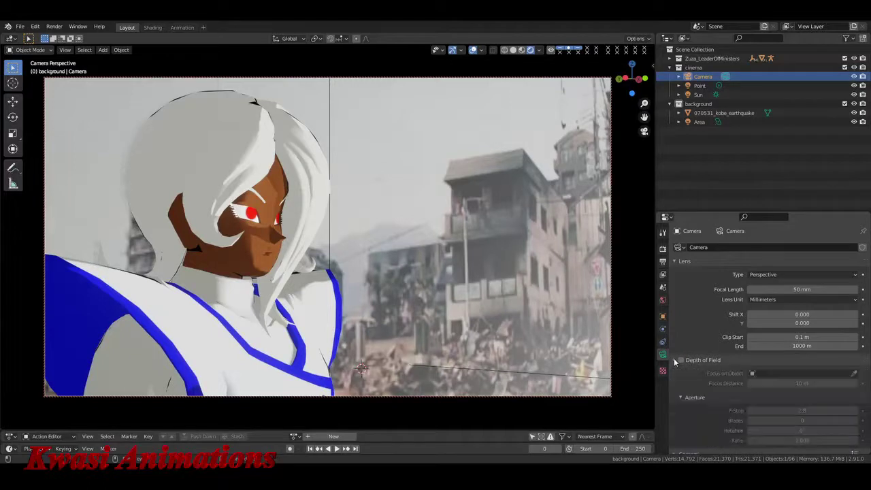
{"action": "left_click", "coordinate": [681, 359]}
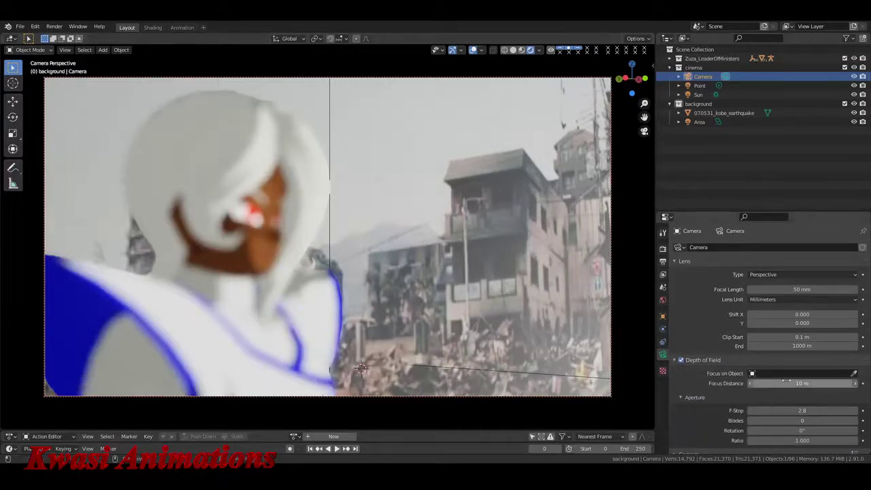
- Pick the earthquake image plane as the camera's focus object and raise the F-Stop to 34.0
{"action": "left_click", "coordinate": [854, 375]}
{"action": "left_click", "coordinate": [531, 240]}
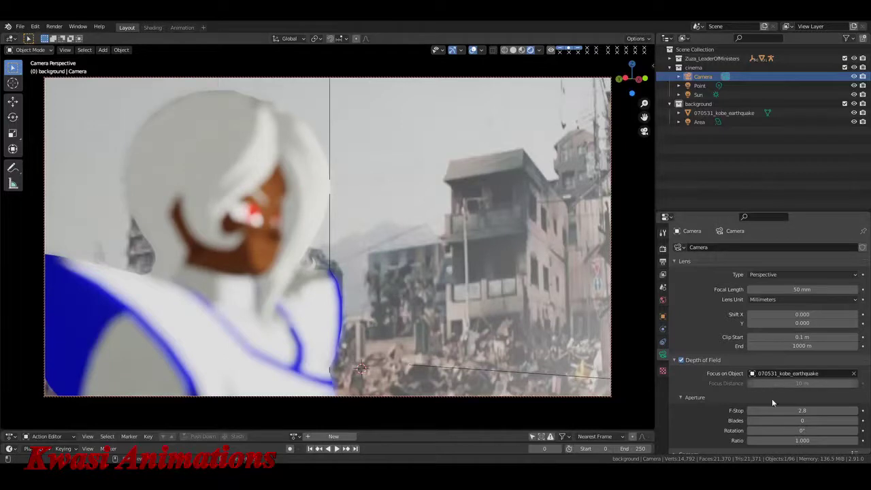
{"action": "scroll", "coordinate": [773, 398], "scroll_direction": "down", "scroll_amount": 3}
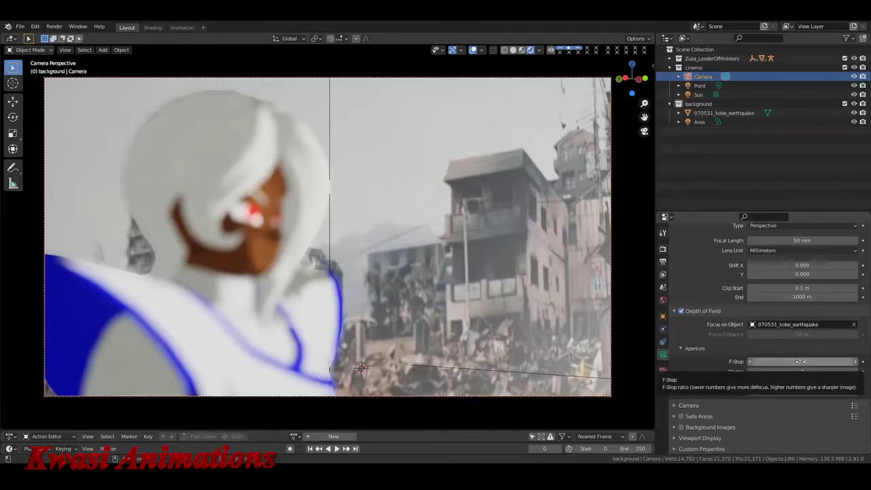
{"action": "left_click_drag", "start_coordinate": [800, 362], "coordinate": [862, 338]}
- Pick the character's face, SKIN_face_base, as the camera's focus object and set the F-Stop to 4.2
{"action": "left_click", "coordinate": [854, 325]}
{"action": "left_click", "coordinate": [853, 325]}
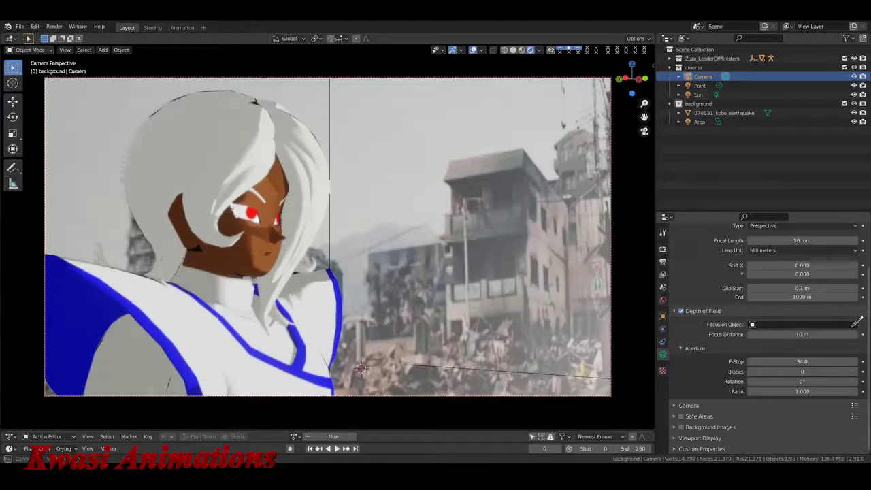
{"action": "left_click", "coordinate": [253, 252]}
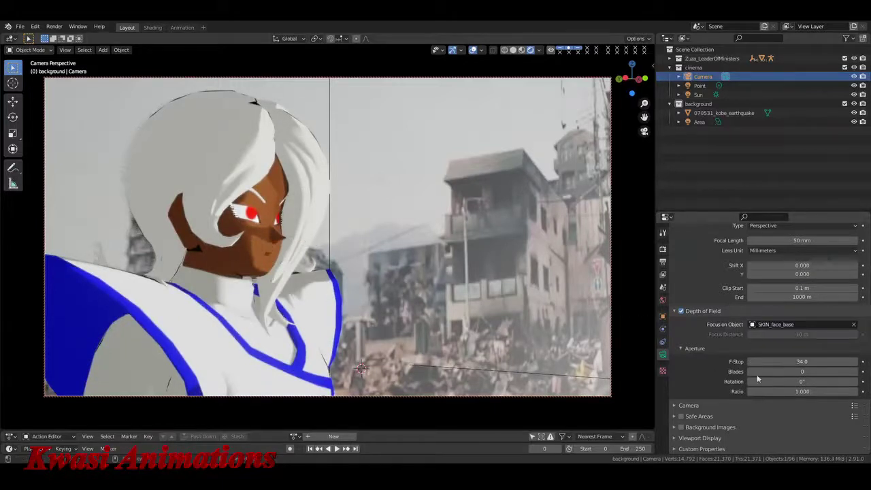
{"action": "left_click", "coordinate": [803, 361]}
{"action": "type", "text": "0.5"}
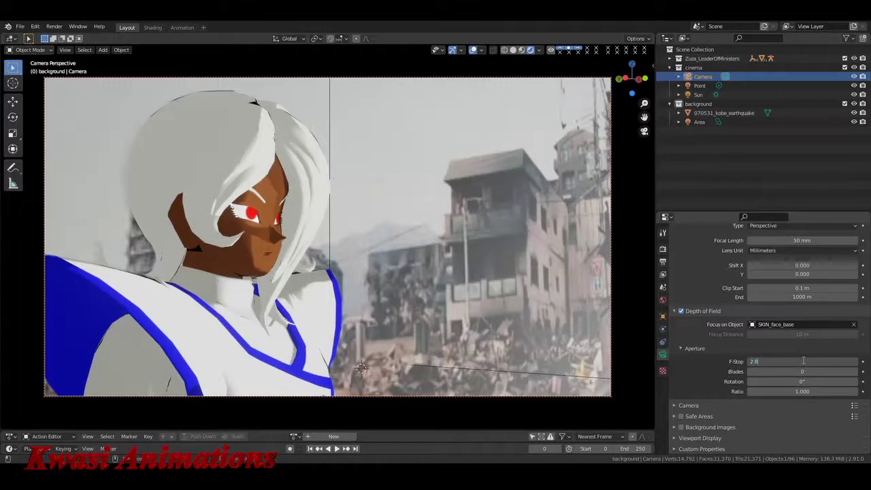
{"action": "key", "text": "Return"}
{"action": "mouse_move", "coordinate": [801, 361]}
{"action": "left_mouse_down"}
{"action": "mouse_move", "coordinate": [826, 361]}
{"action": "mouse_move", "coordinate": [797, 359]}
{"action": "left_mouse_up"}
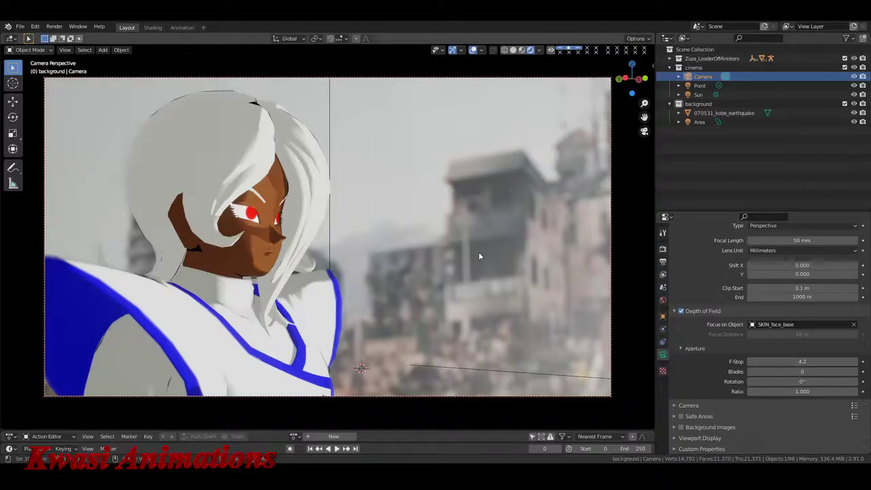
- Render the shot with depth of field, inspect the whole image, close the render, and leave the camera view
{"action": "key", "text": "F12"}
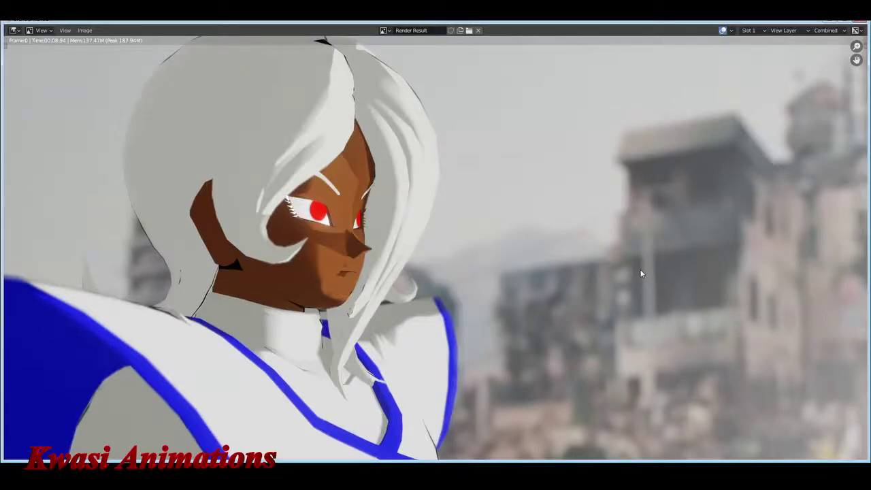
{"action": "scroll", "coordinate": [640, 273], "scroll_direction": "down", "scroll_amount": 1}
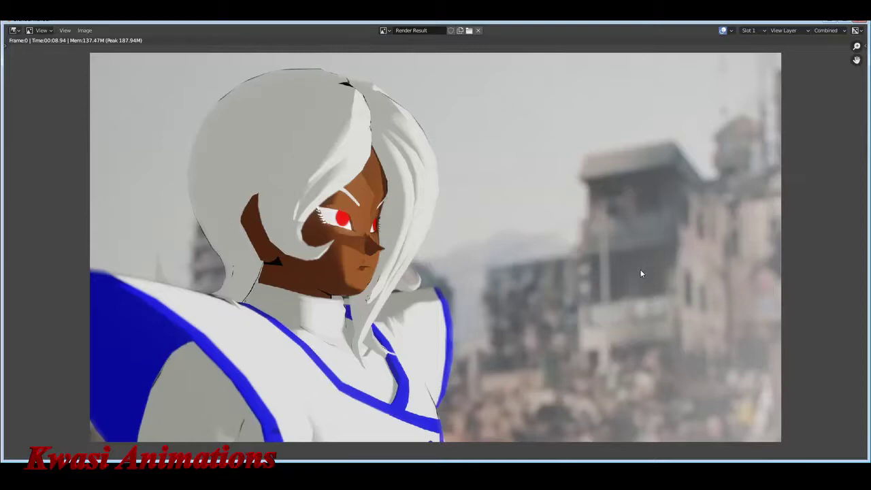
{"action": "key", "text": "Escape"}
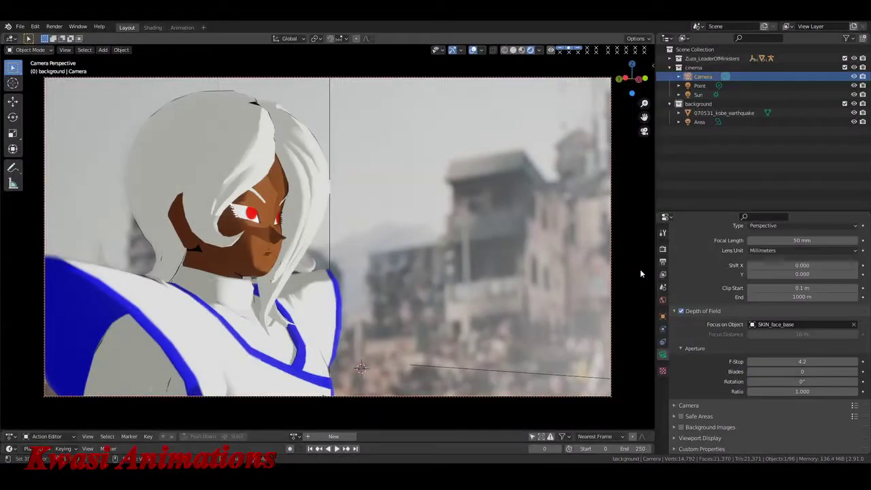
{"action": "key", "text": "KP_0"}
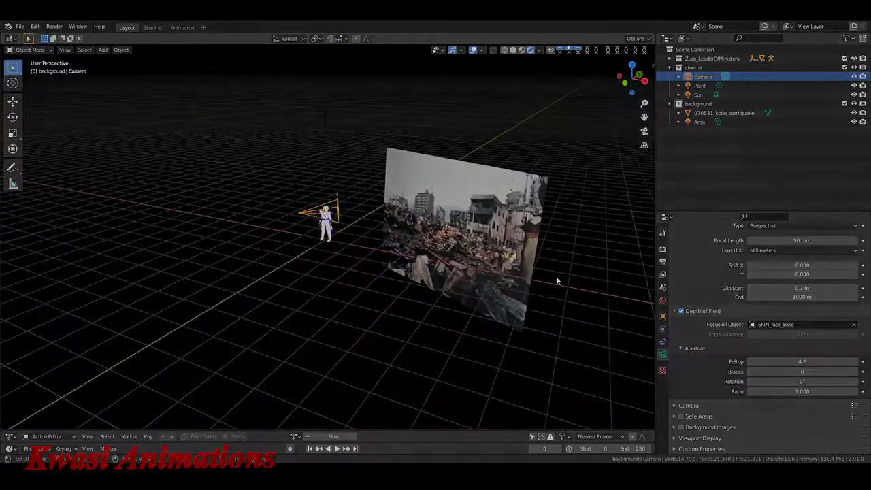